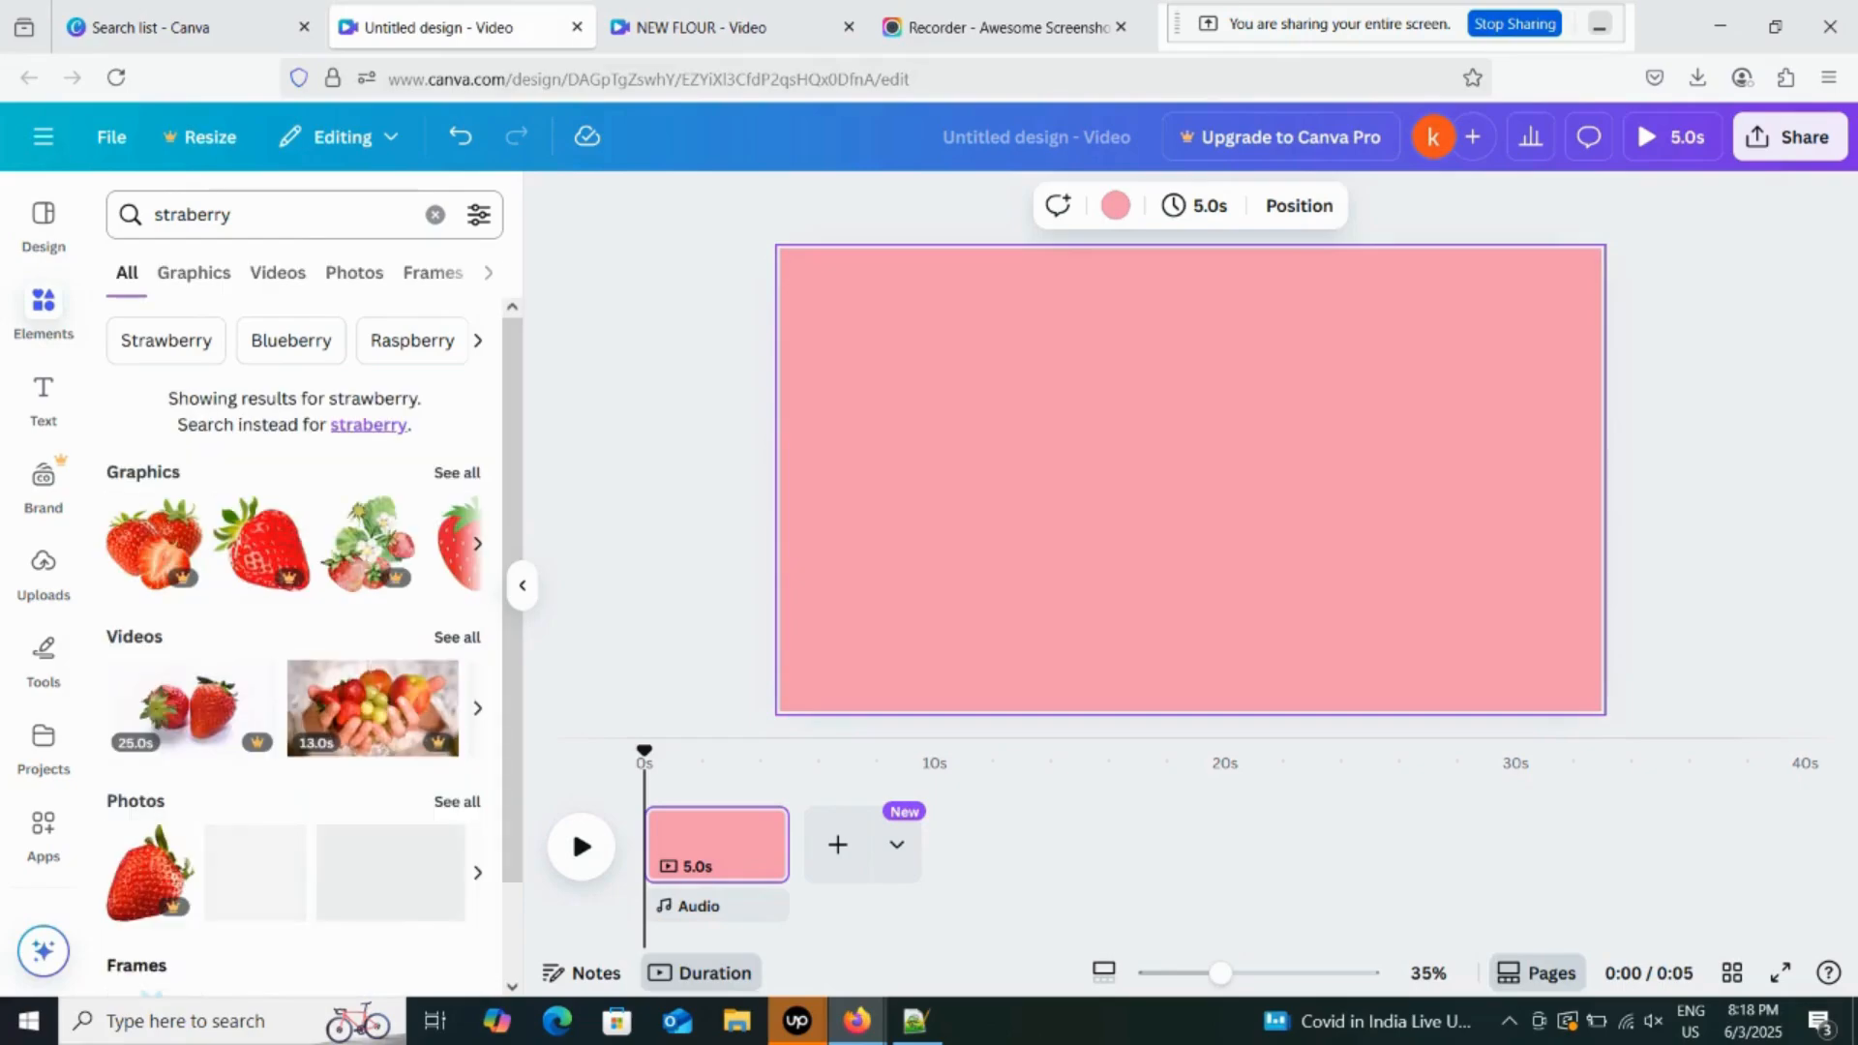
# Add the single whole strawberry graphic to the page, tilt it and enlarge it in the lower-left area.
pyautogui.click(261, 544)
pyautogui.moveTo(1282, 571); pyautogui.dragTo(948, 574)
pyautogui.moveTo(1064, 569); pyautogui.dragTo(1148, 490)
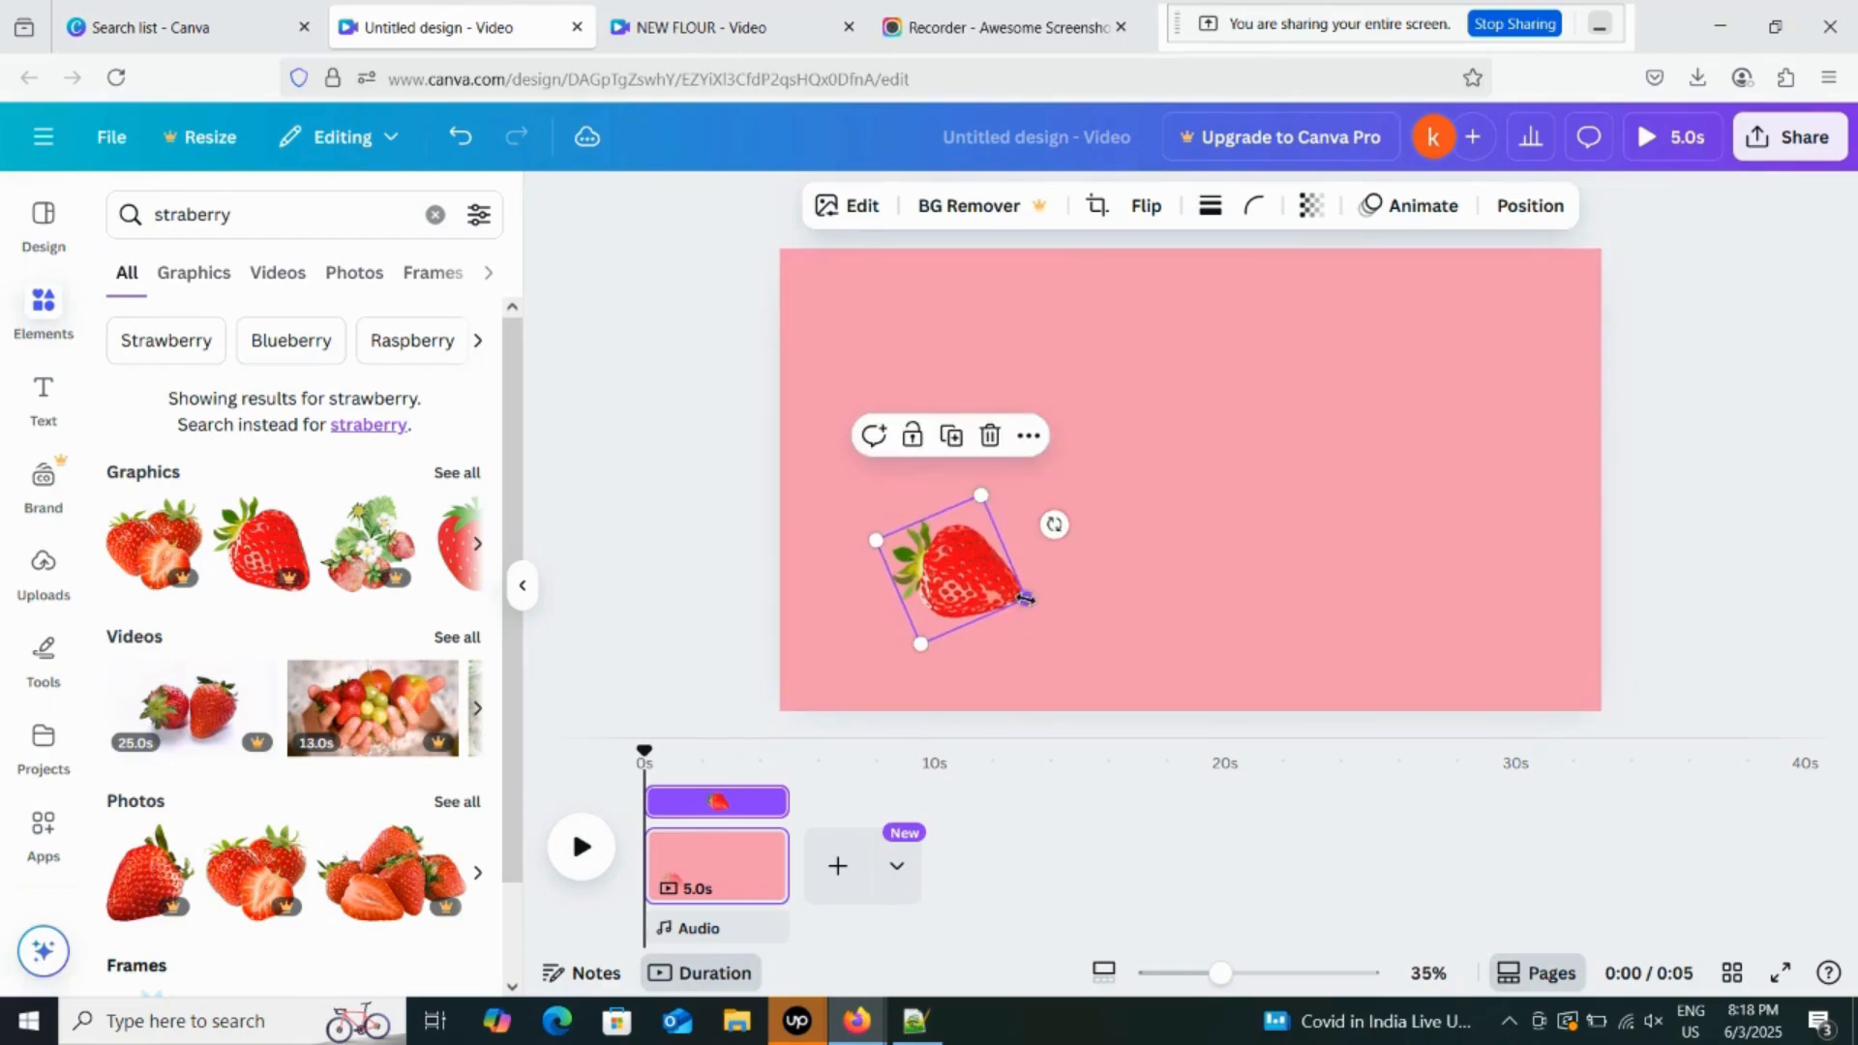
pyautogui.moveTo(1045, 604)
pyautogui.mouseDown()
pyautogui.moveTo(1069, 621)
pyautogui.moveTo(1058, 607)
pyautogui.mouseUp()
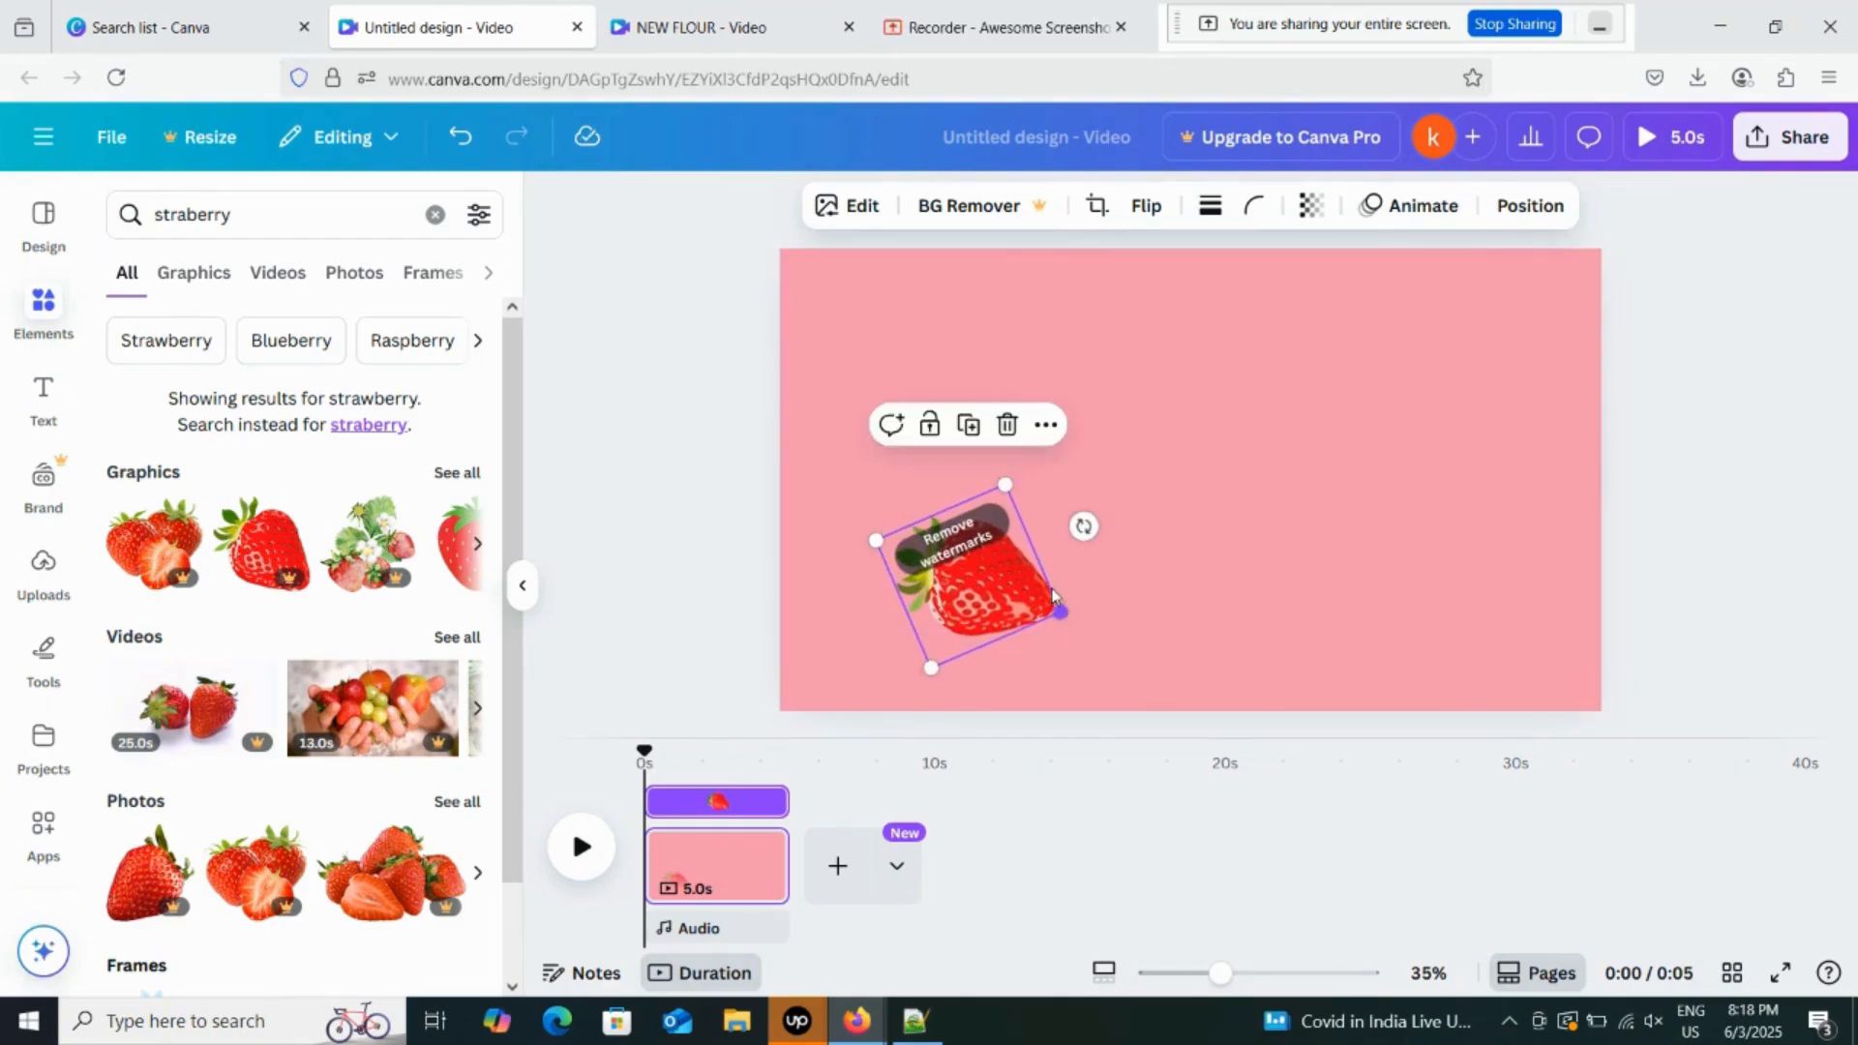
# Duplicate the strawberry, place the copy rotated and slightly smaller near the page's right edge, and shift the original further left.
pyautogui.click(968, 429)
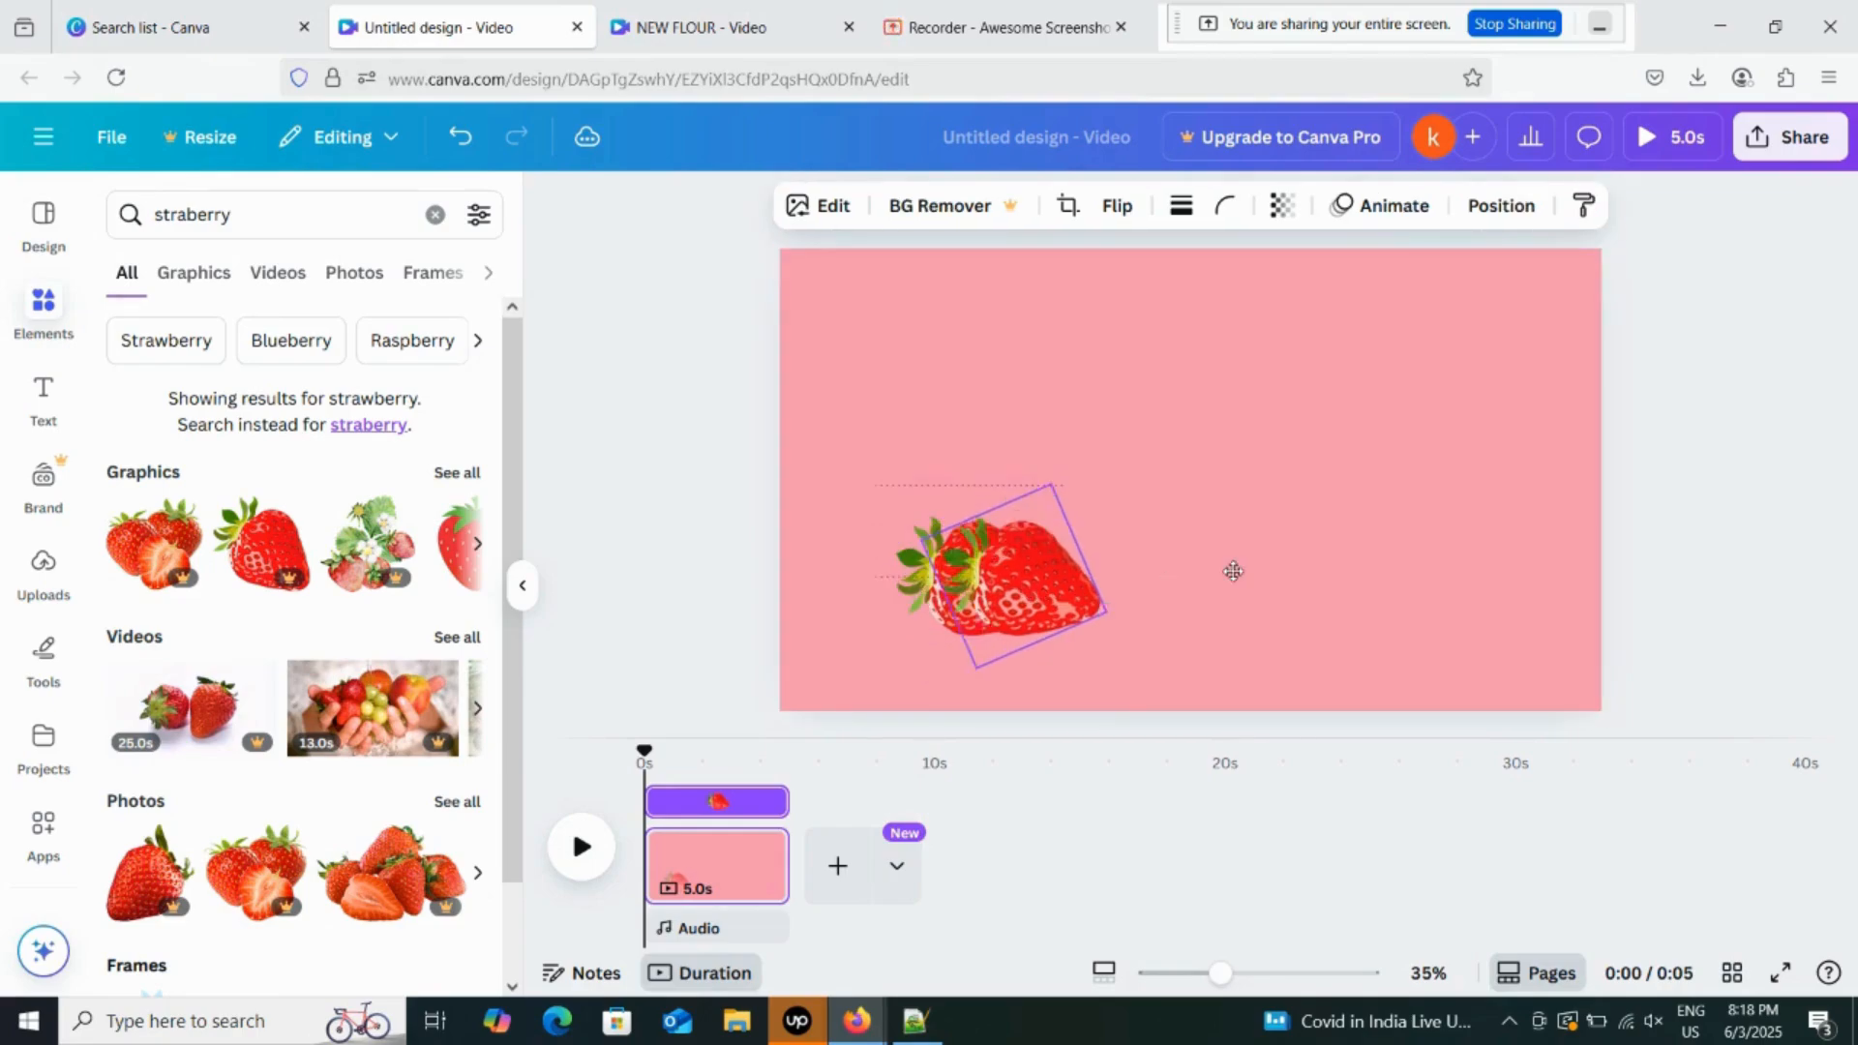
pyautogui.moveTo(1433, 651); pyautogui.dragTo(1265, 494)
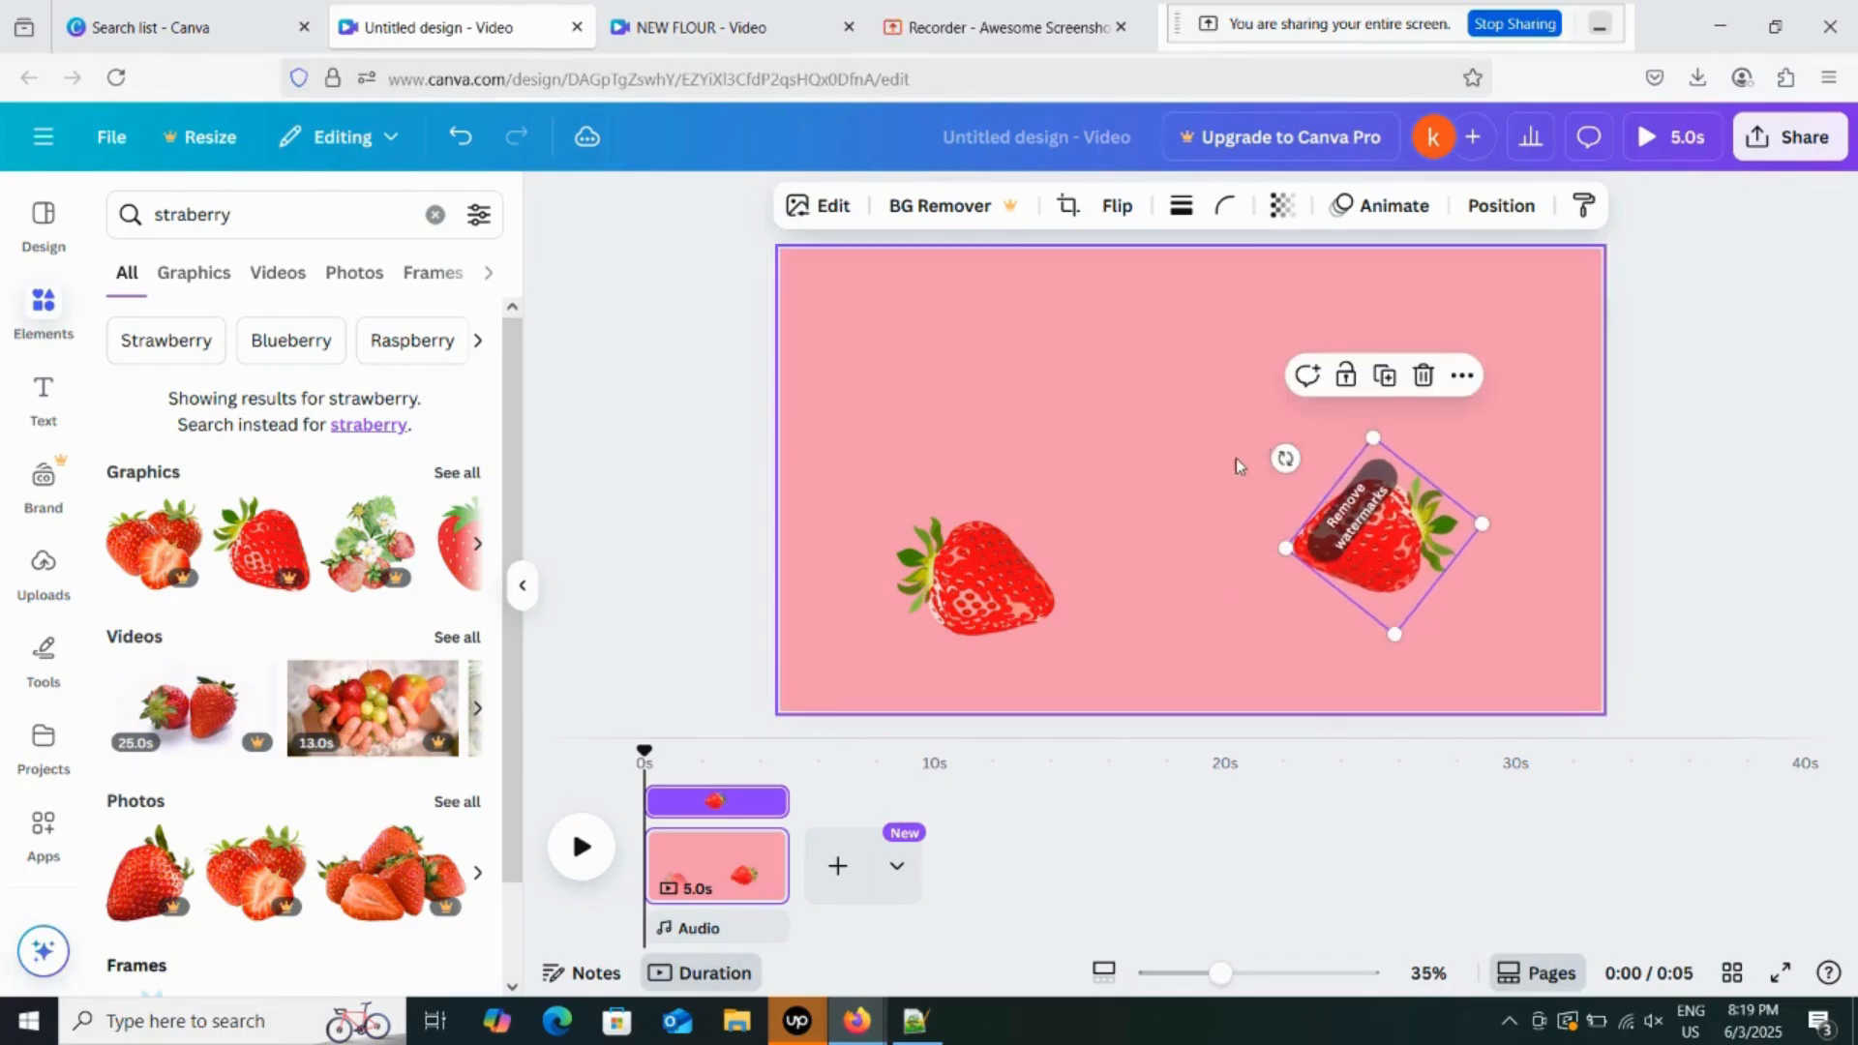
pyautogui.moveTo(953, 574); pyautogui.dragTo(902, 570)
pyautogui.moveTo(1343, 557); pyautogui.dragTo(1396, 585)
pyautogui.moveTo(1449, 665)
pyautogui.mouseDown()
pyautogui.moveTo(1439, 608)
pyautogui.moveTo(1445, 632)
pyautogui.mouseUp()
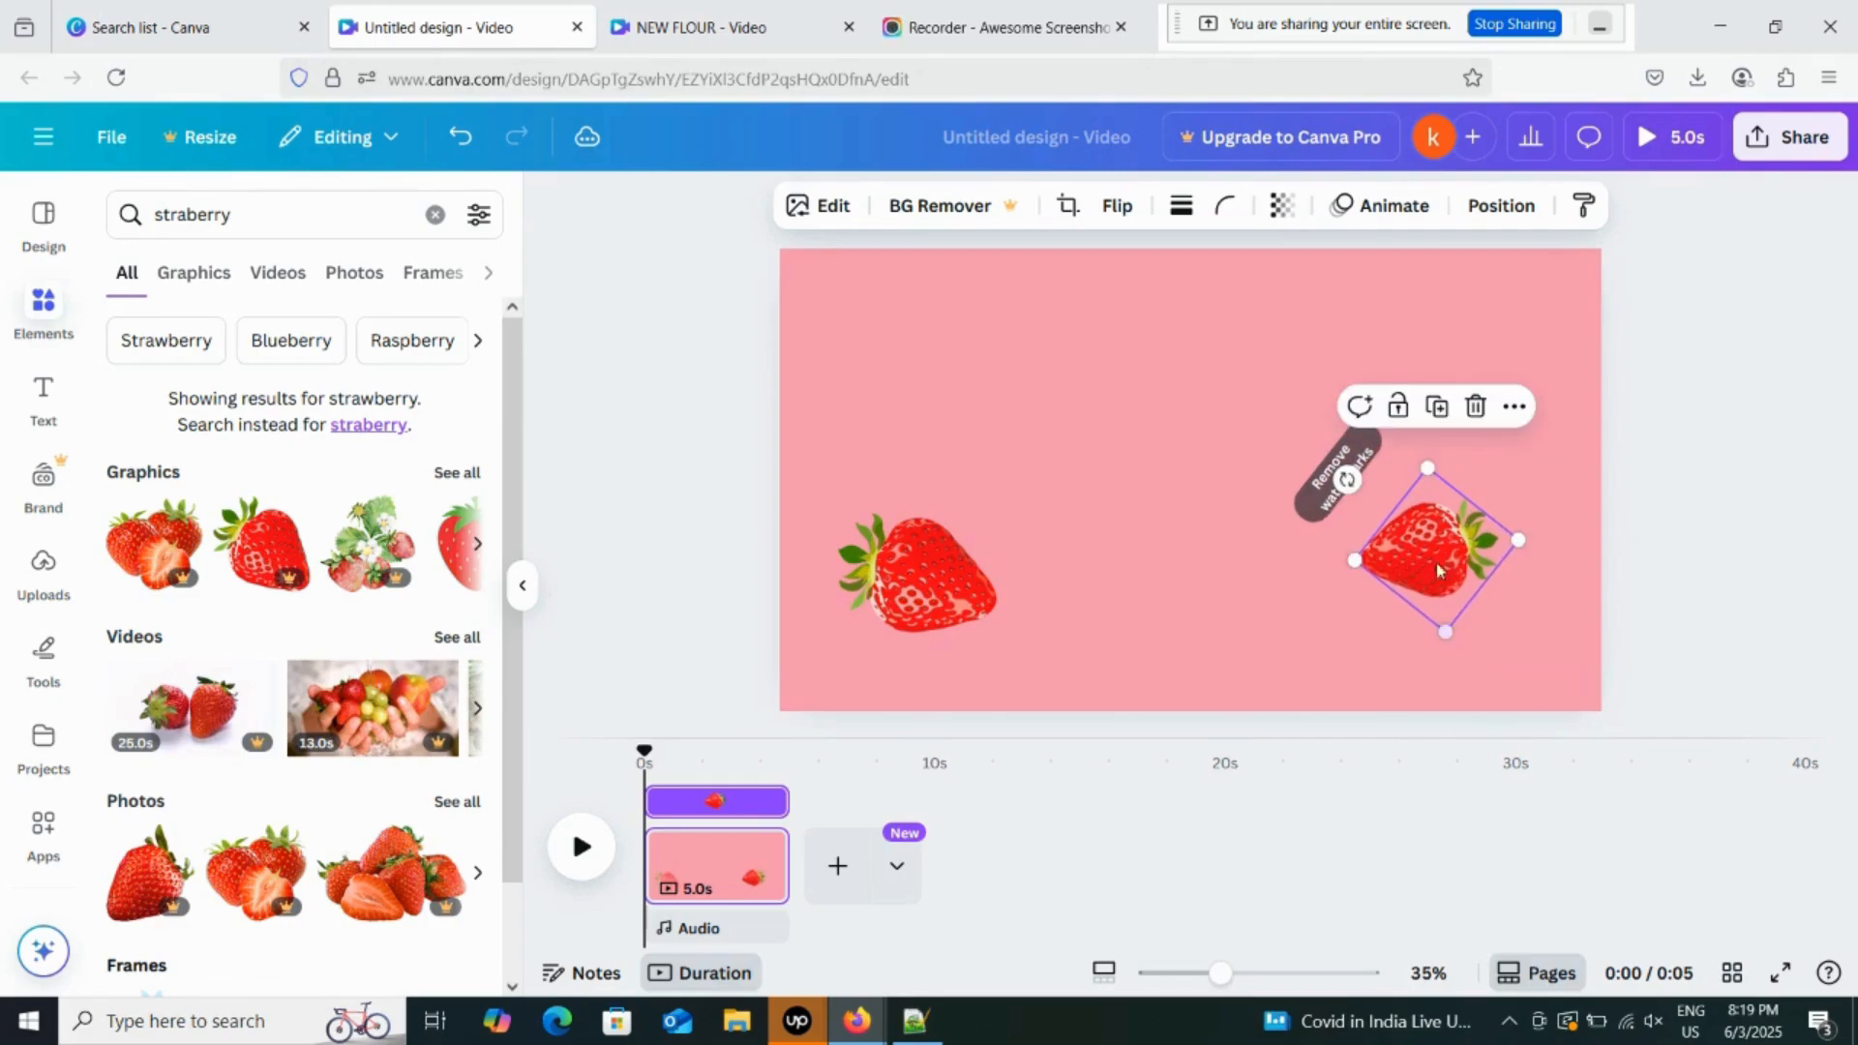
# Make two smaller rotated strawberry copies, one in the page's upper-right corner and one above the large left strawberry.
pyautogui.click(1436, 407)
pyautogui.moveTo(1449, 513); pyautogui.dragTo(1427, 340)
pyautogui.moveTo(1430, 564)
pyautogui.mouseDown()
pyautogui.moveTo(1468, 569)
pyautogui.moveTo(1446, 553)
pyautogui.mouseUp()
pyautogui.click(1442, 330)
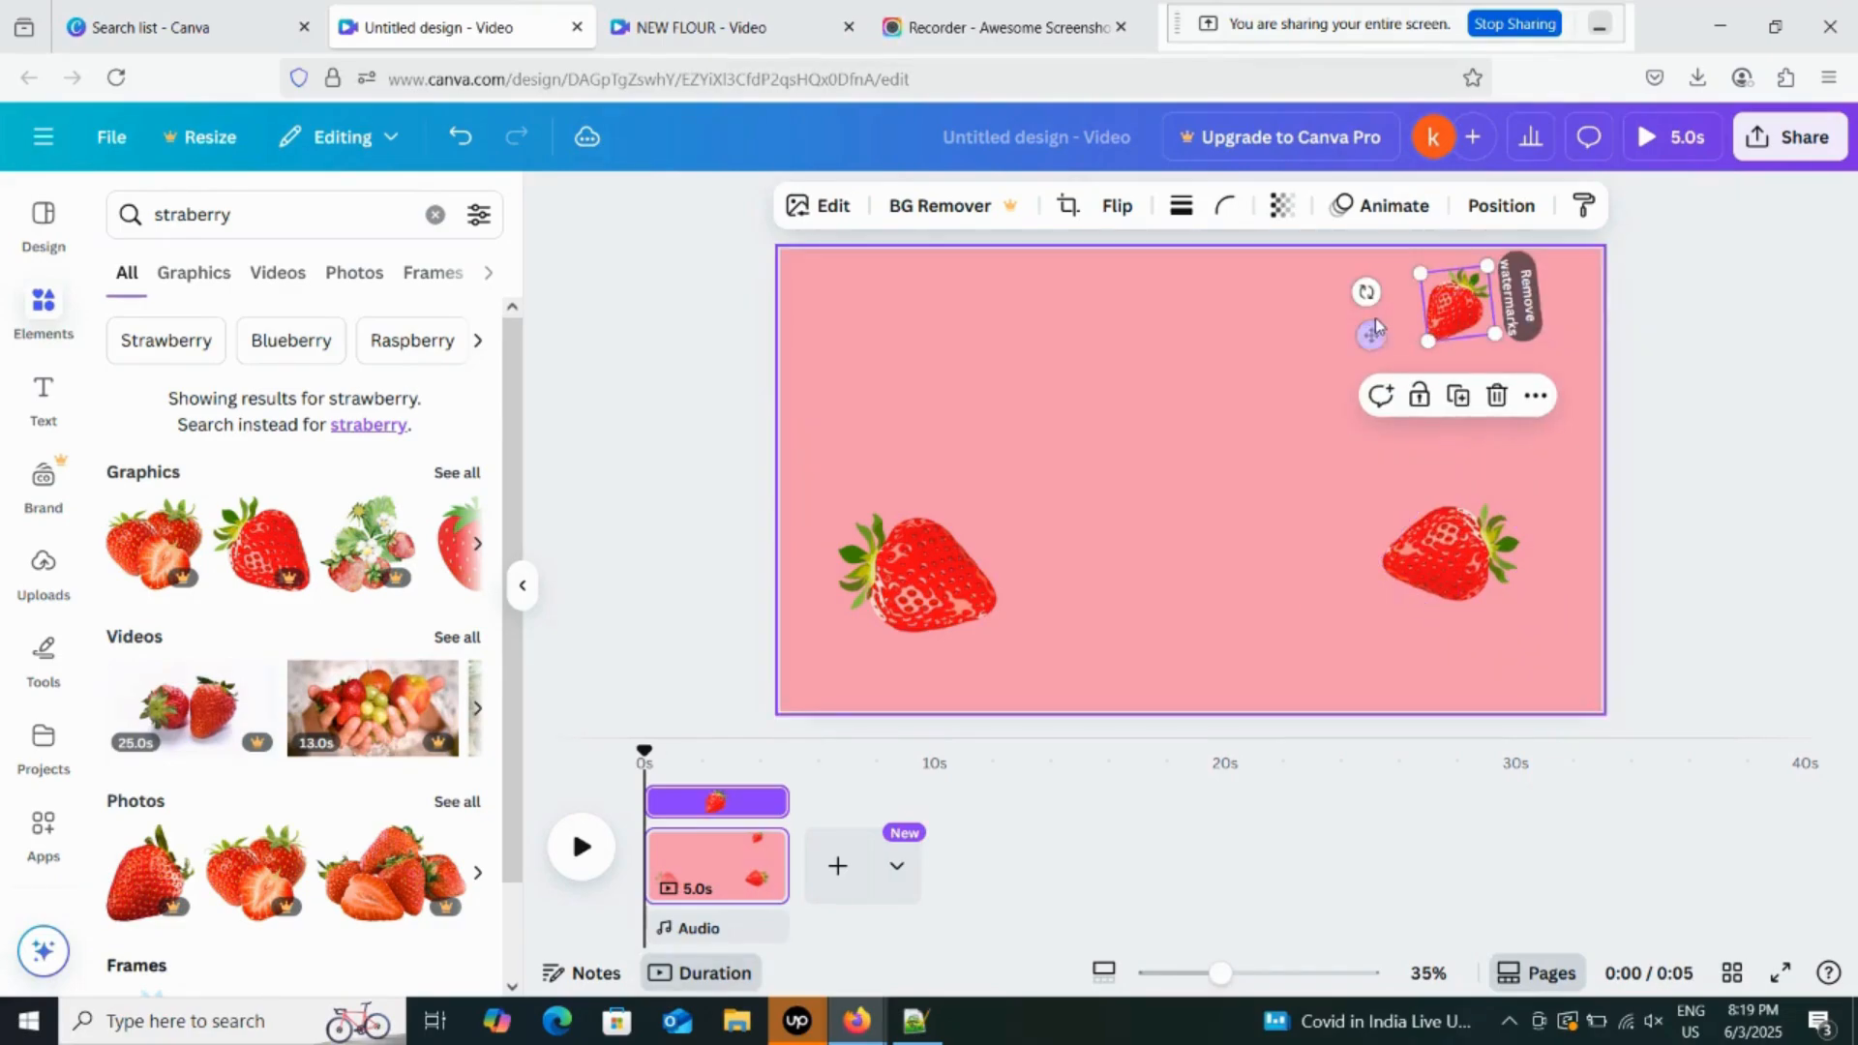
pyautogui.click(1458, 396)
pyautogui.moveTo(1420, 321); pyautogui.dragTo(1019, 470)
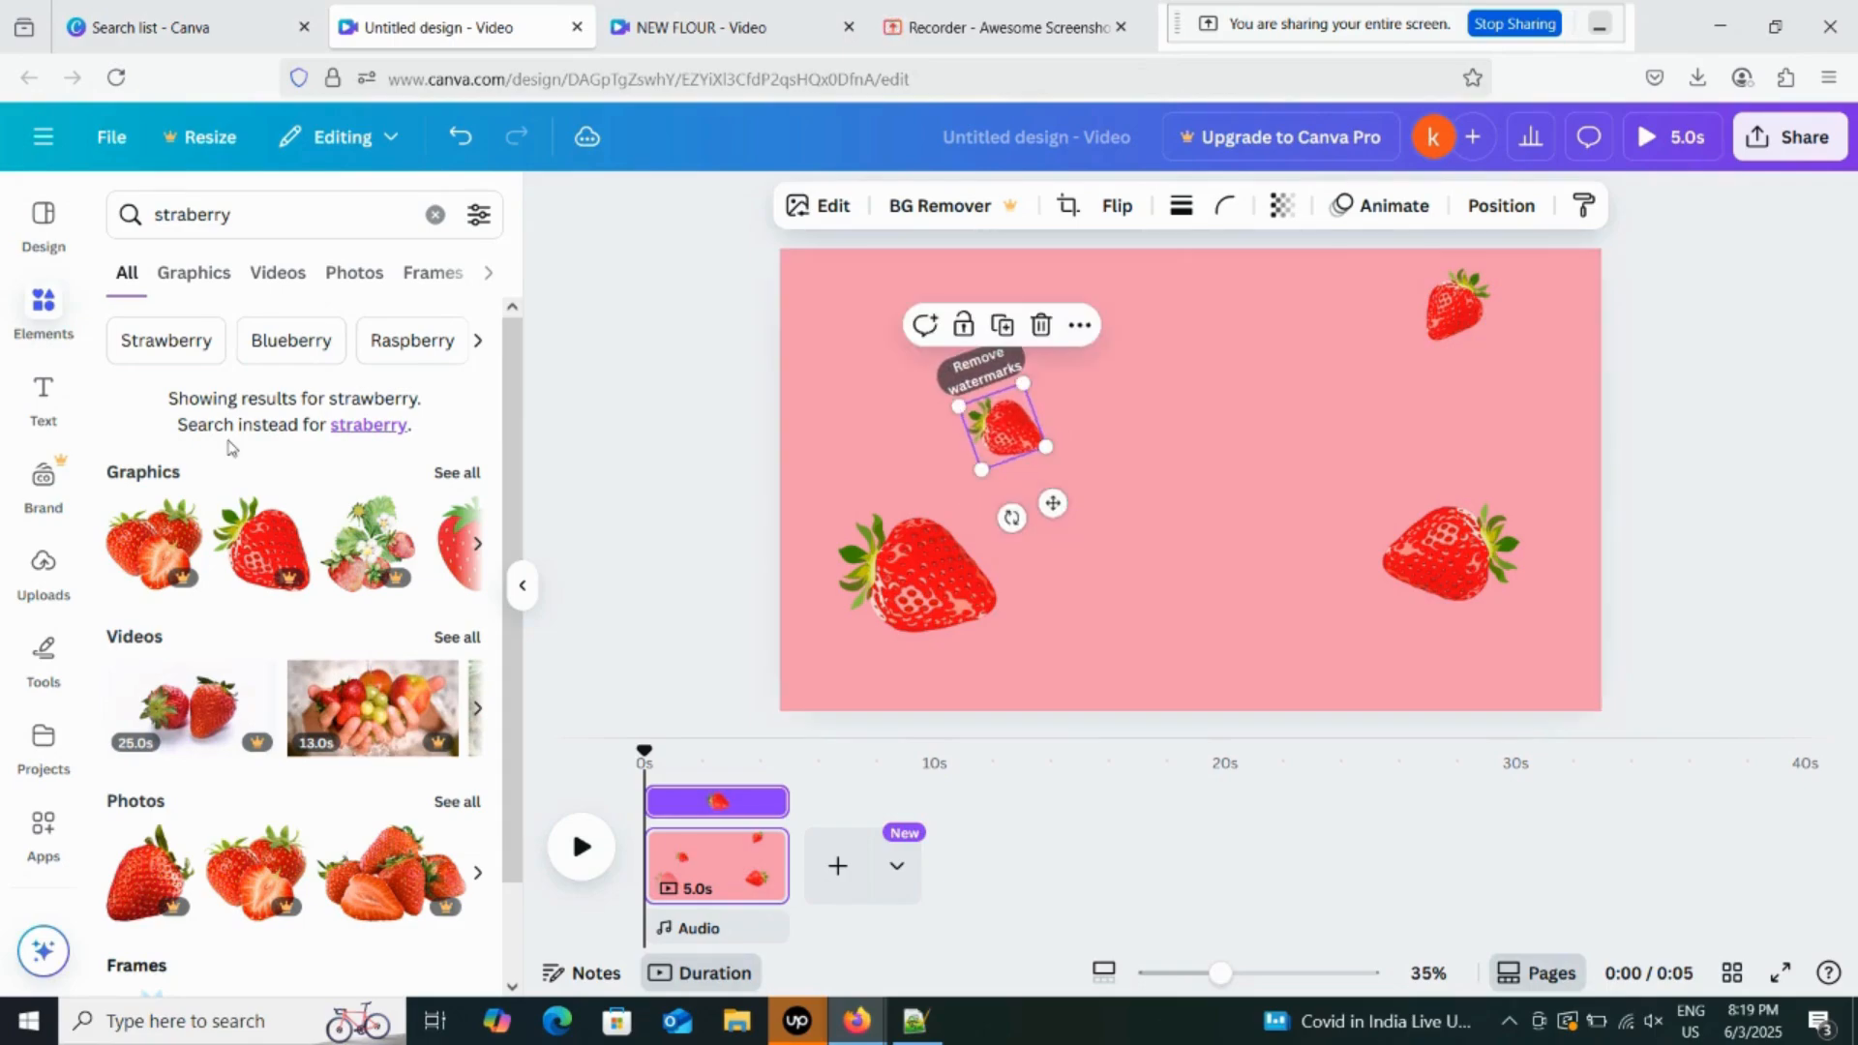
# Add a subheading text box, widen it to one line and move it to the top of the page.
pyautogui.click(29, 411)
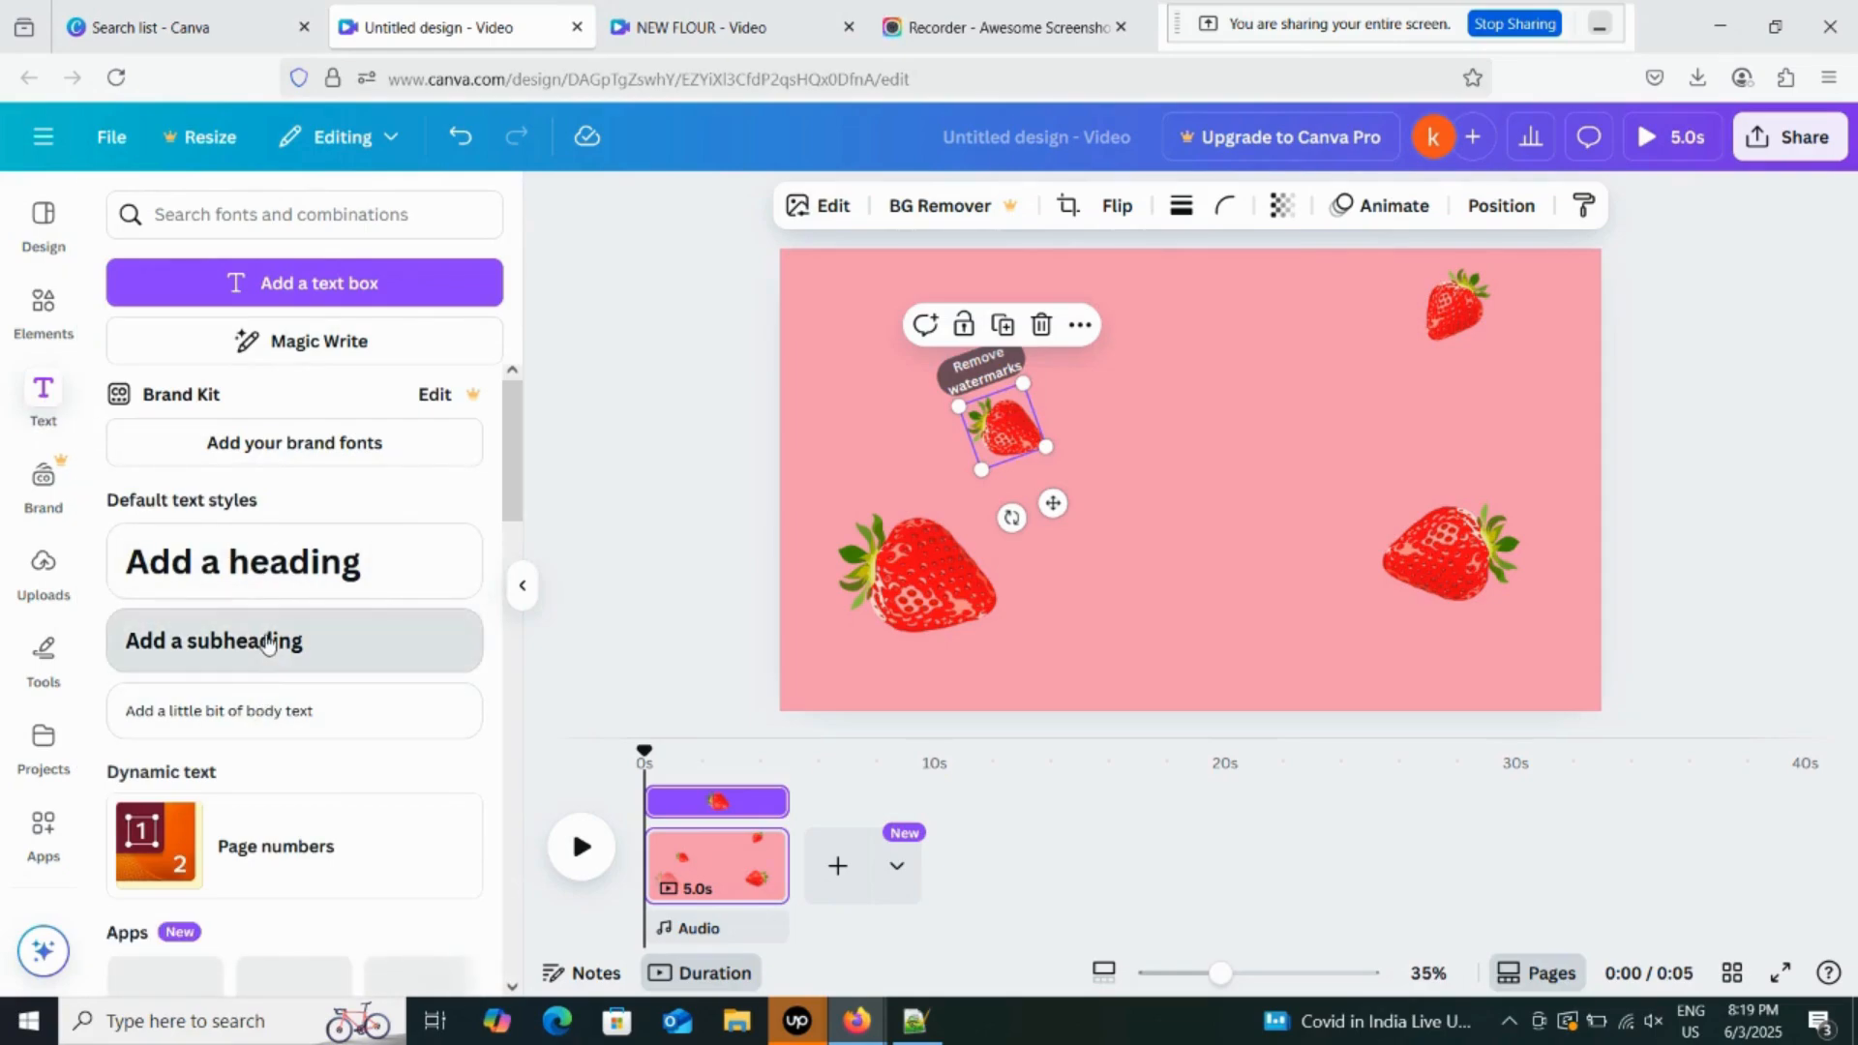
pyautogui.click(269, 642)
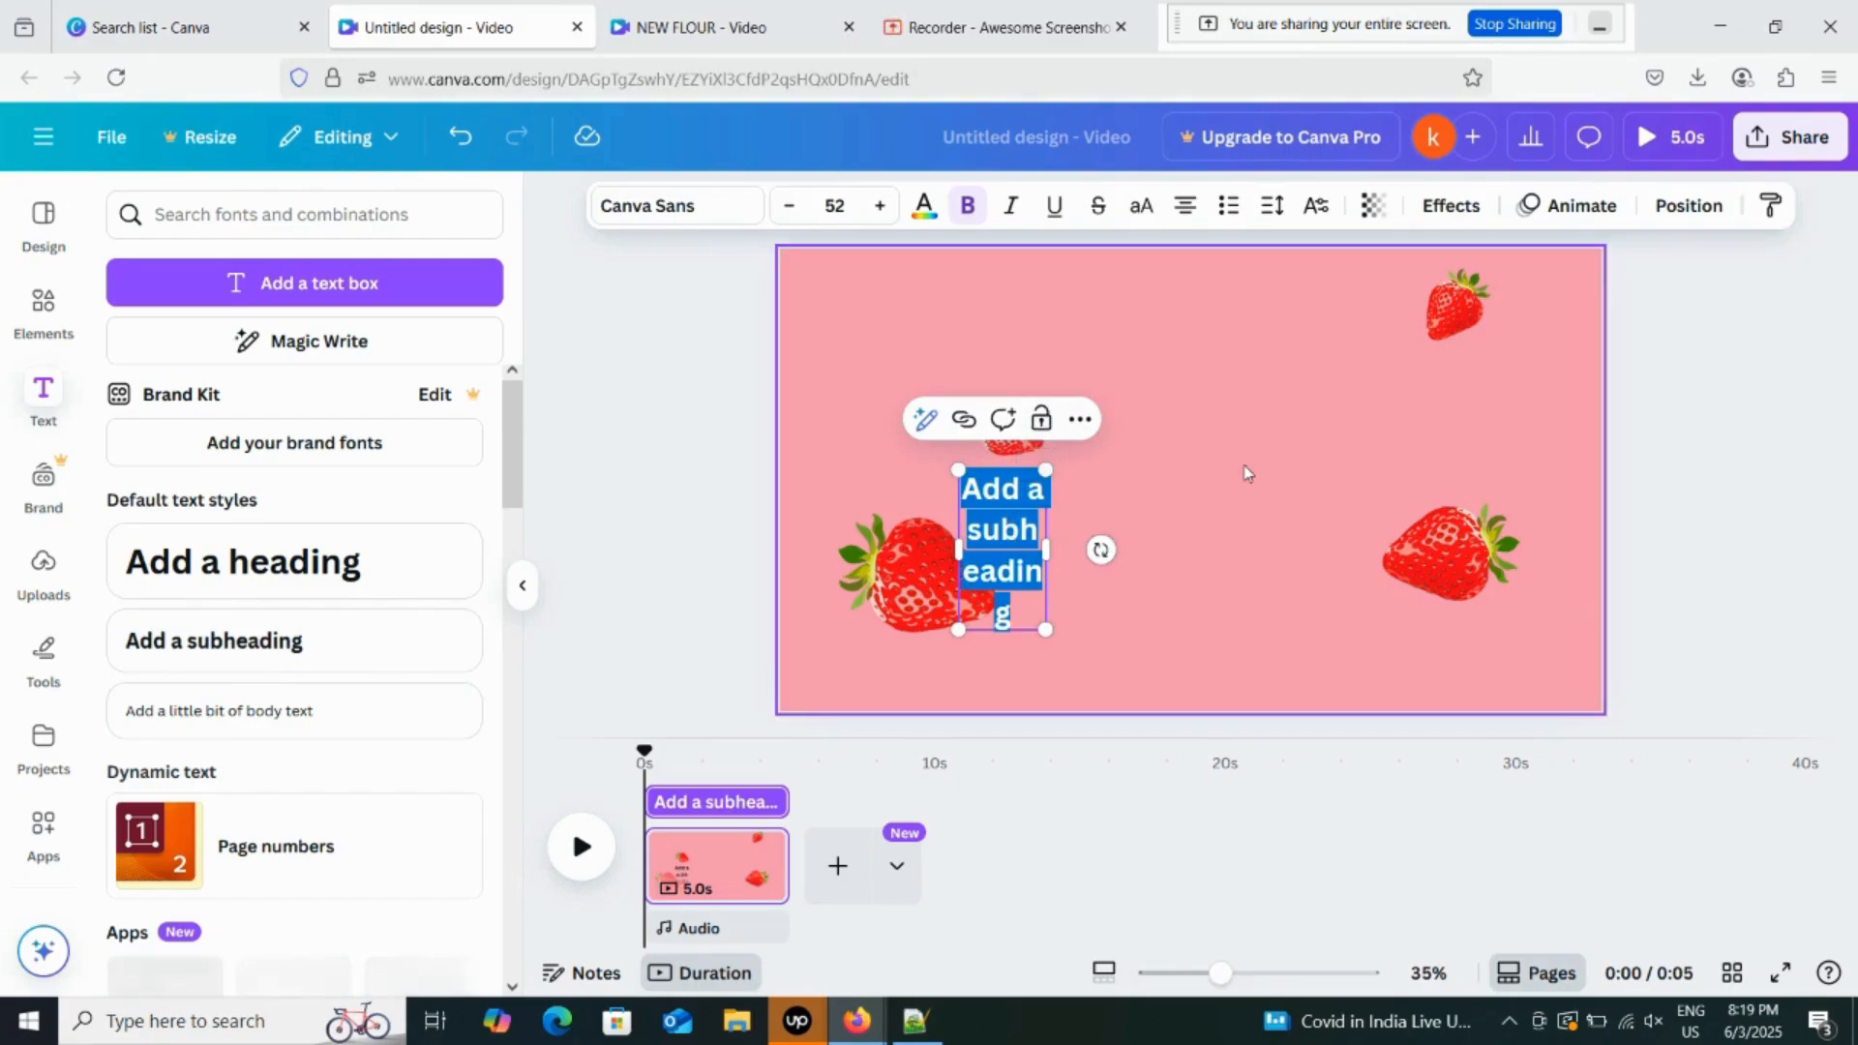
pyautogui.click(1094, 506)
pyautogui.moveTo(1006, 519); pyautogui.dragTo(1191, 366)
# Copy "NEW FLAVOR" from the Notepad++ note and replace the subheading text in the Canva design with it.
pyautogui.click(916, 1022)
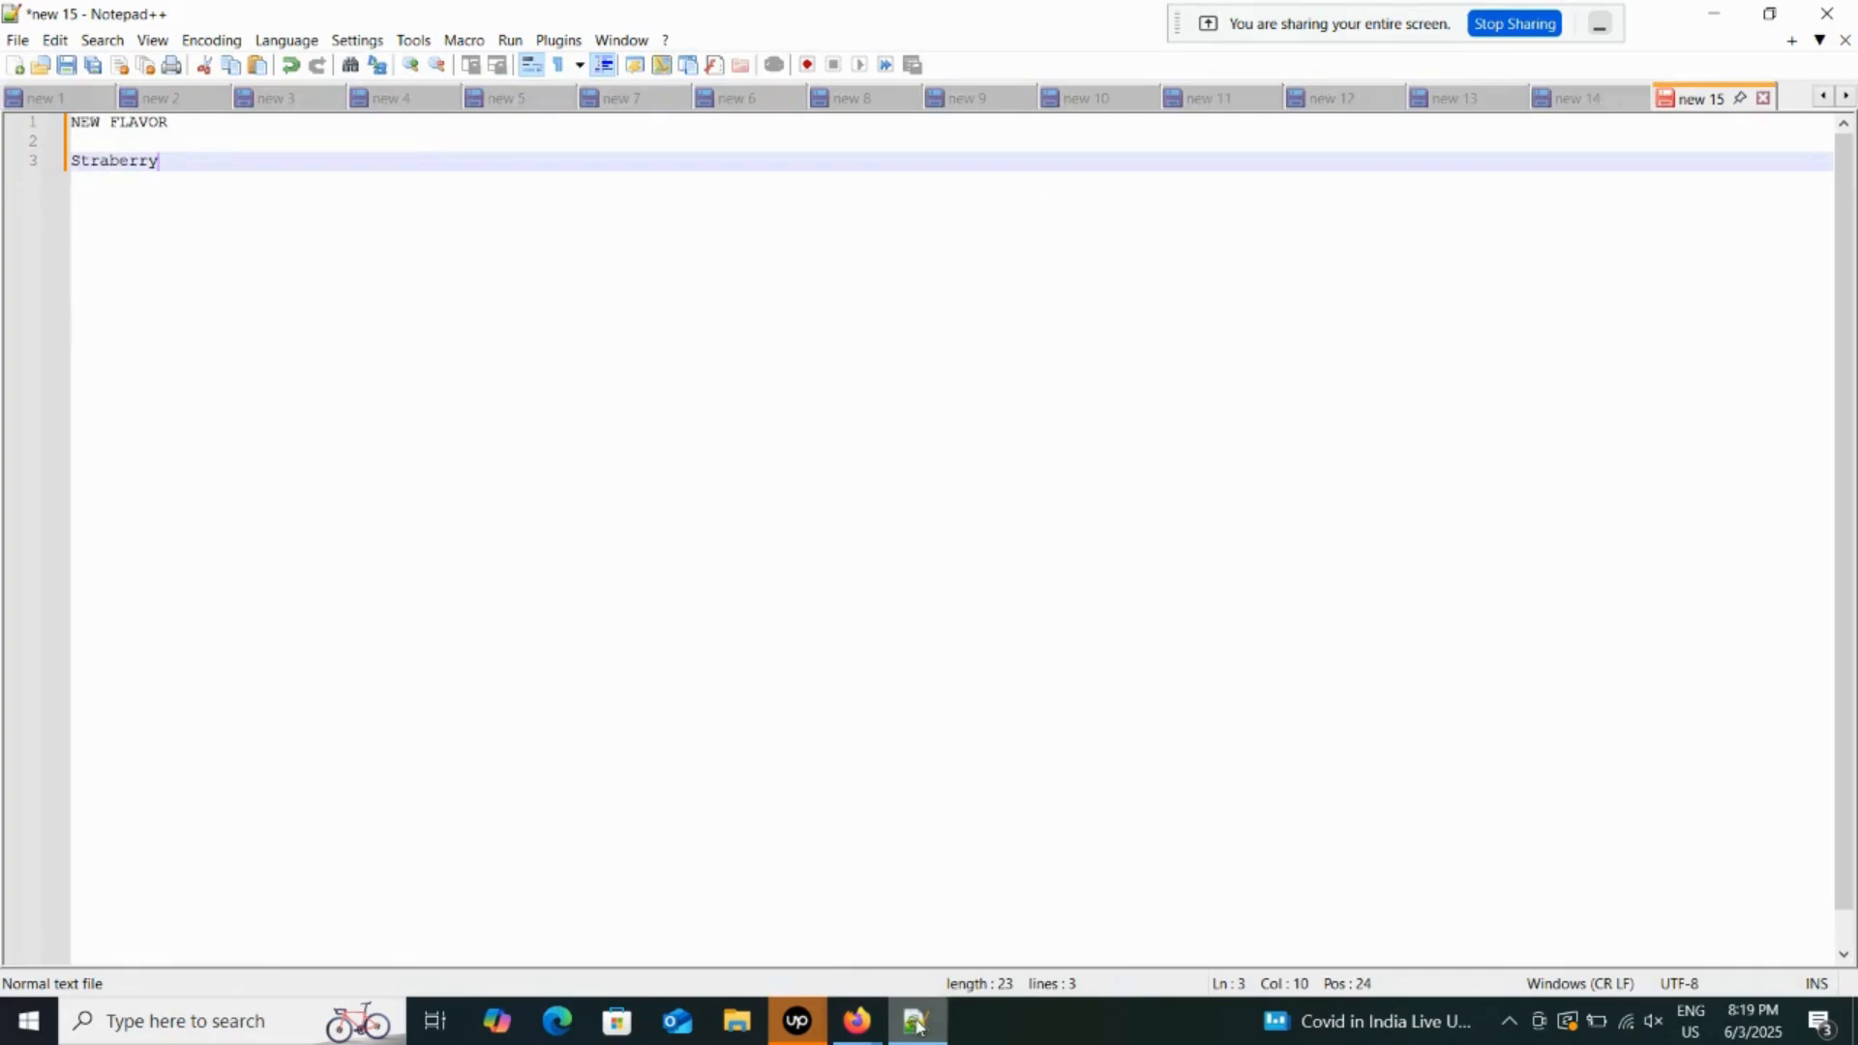
pyautogui.moveTo(170, 122); pyautogui.dragTo(2, 105)
pyautogui.hotkey('ctrl', 'c')
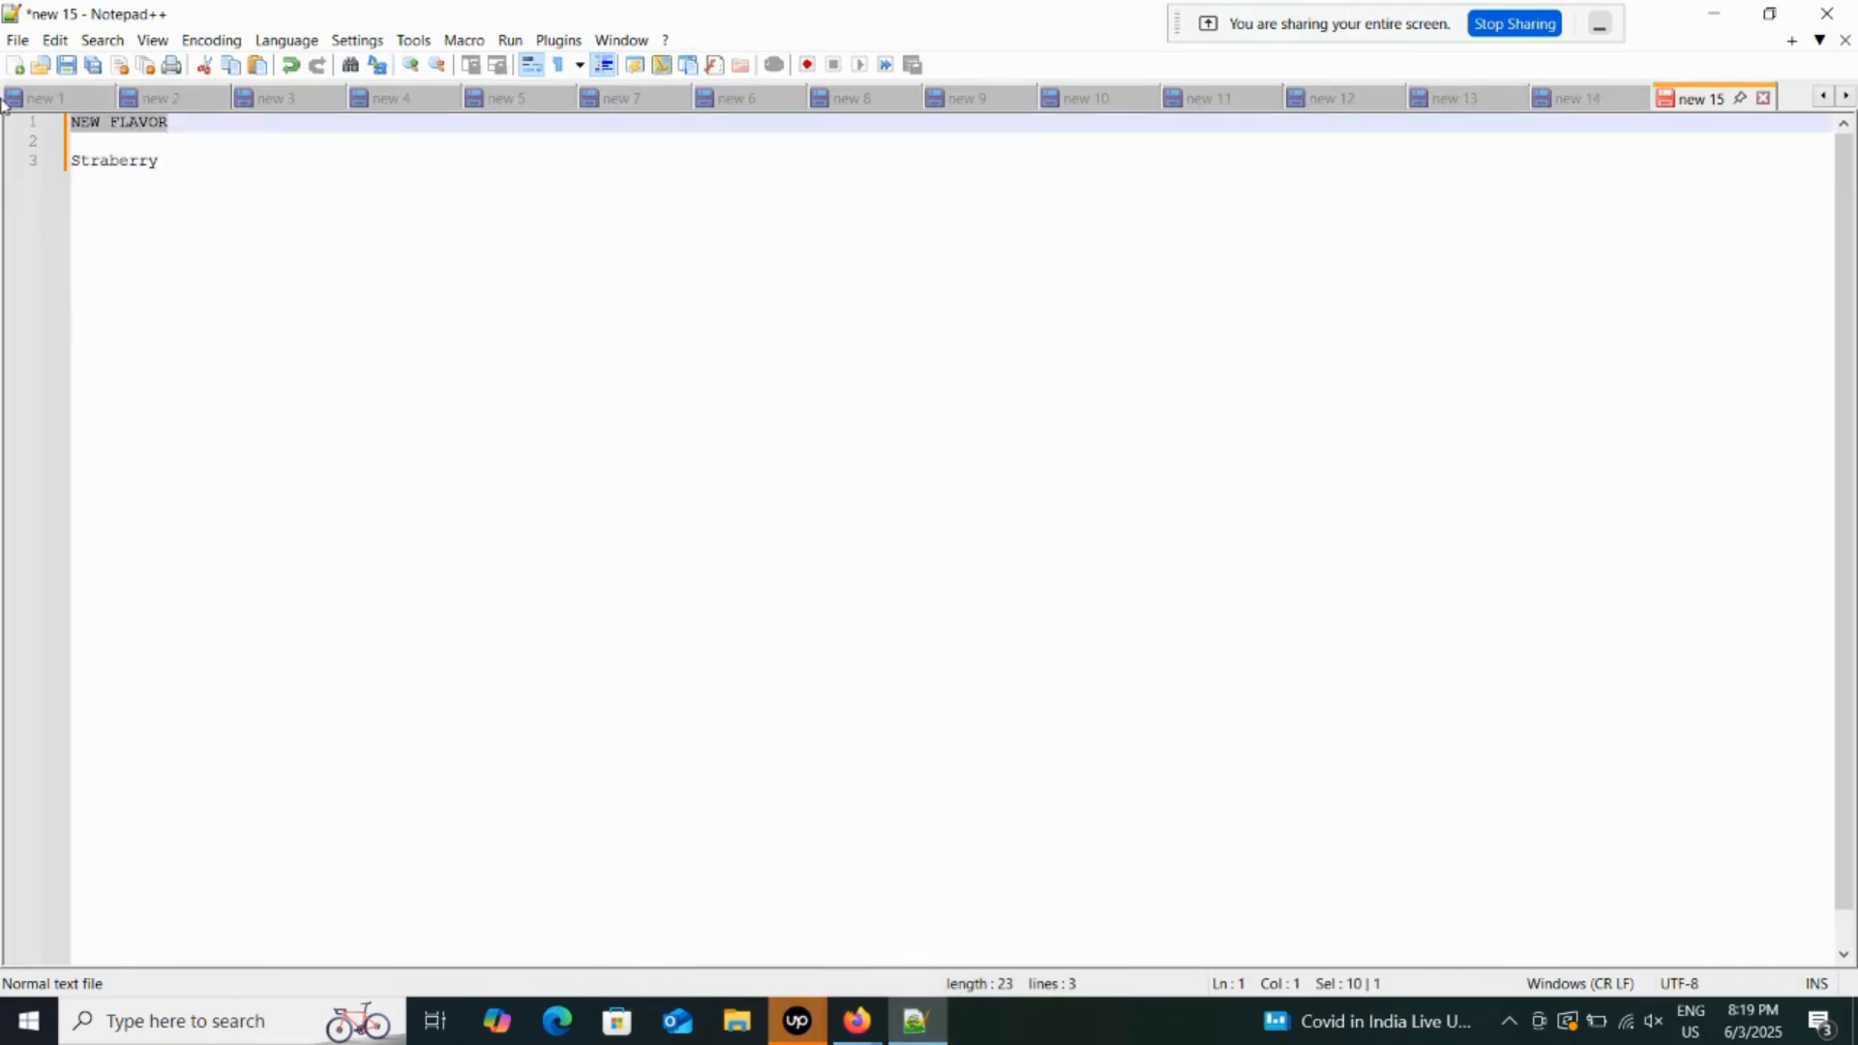
pyautogui.moveTo(858, 1030)
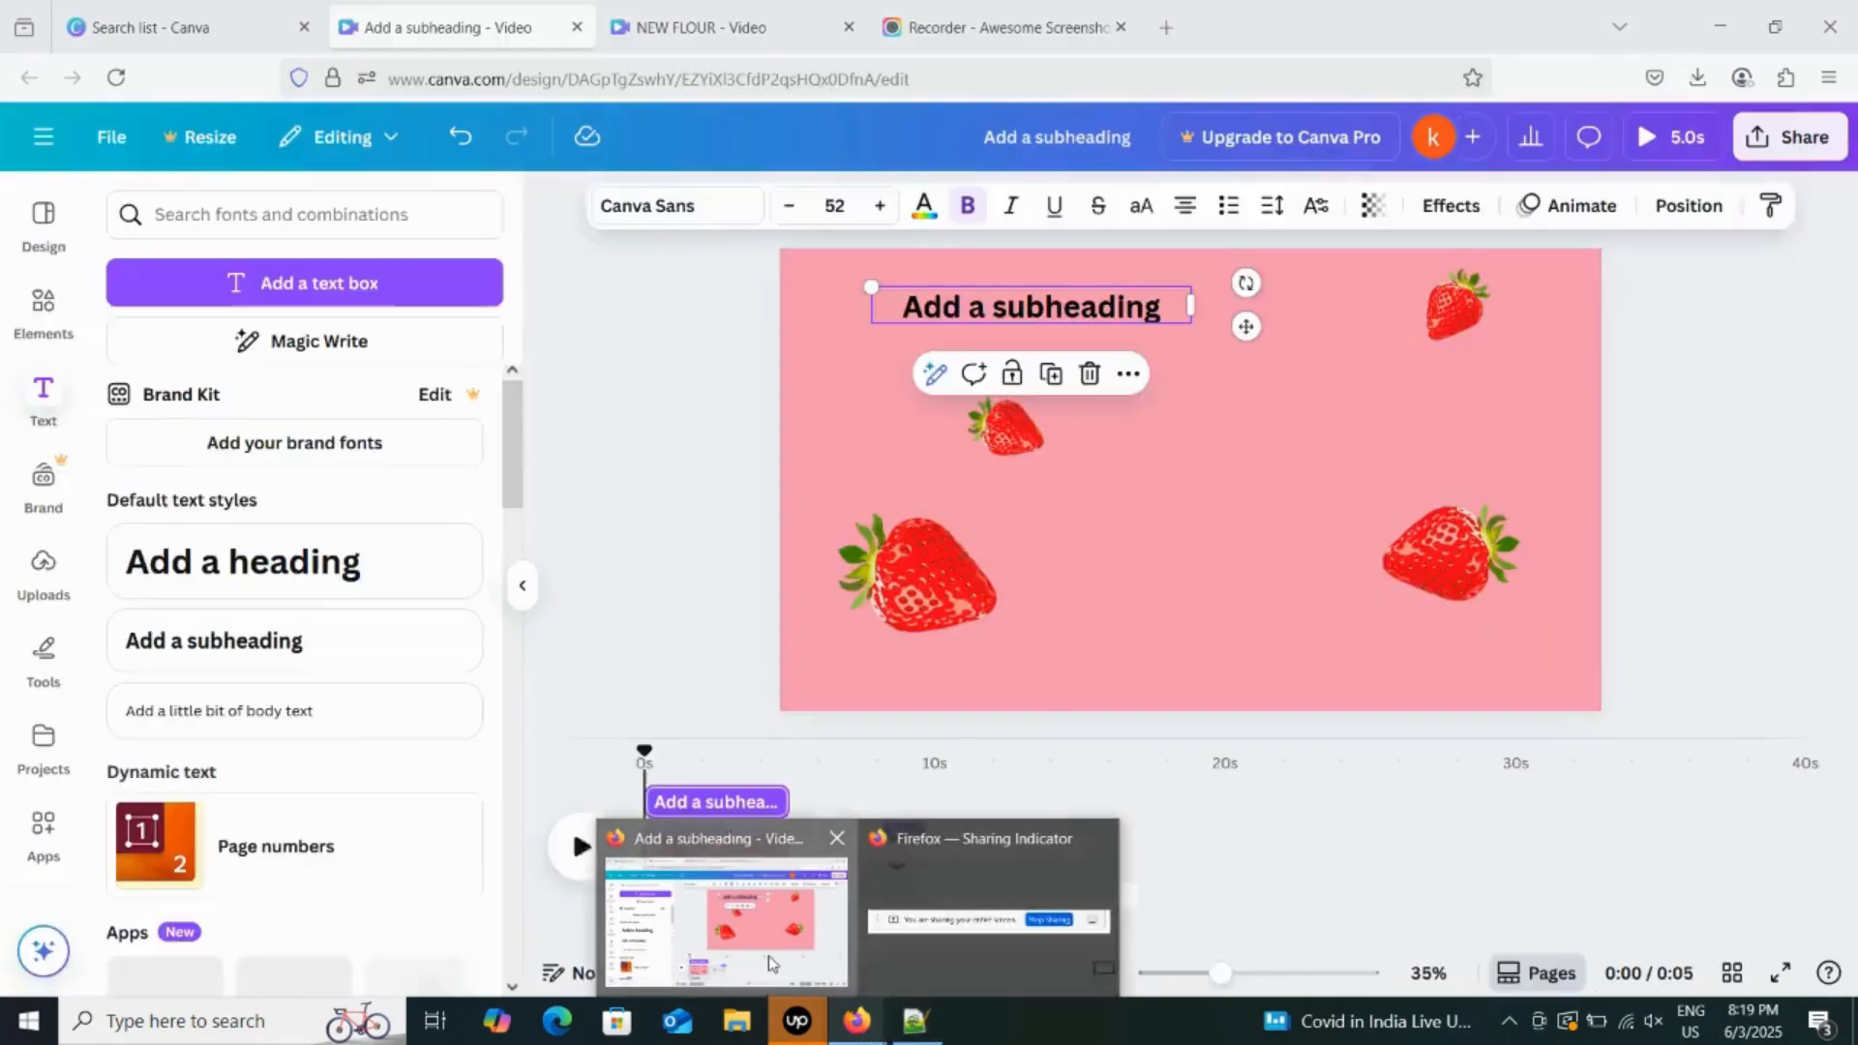
pyautogui.click(678, 852)
pyautogui.doubleClick(1030, 310)
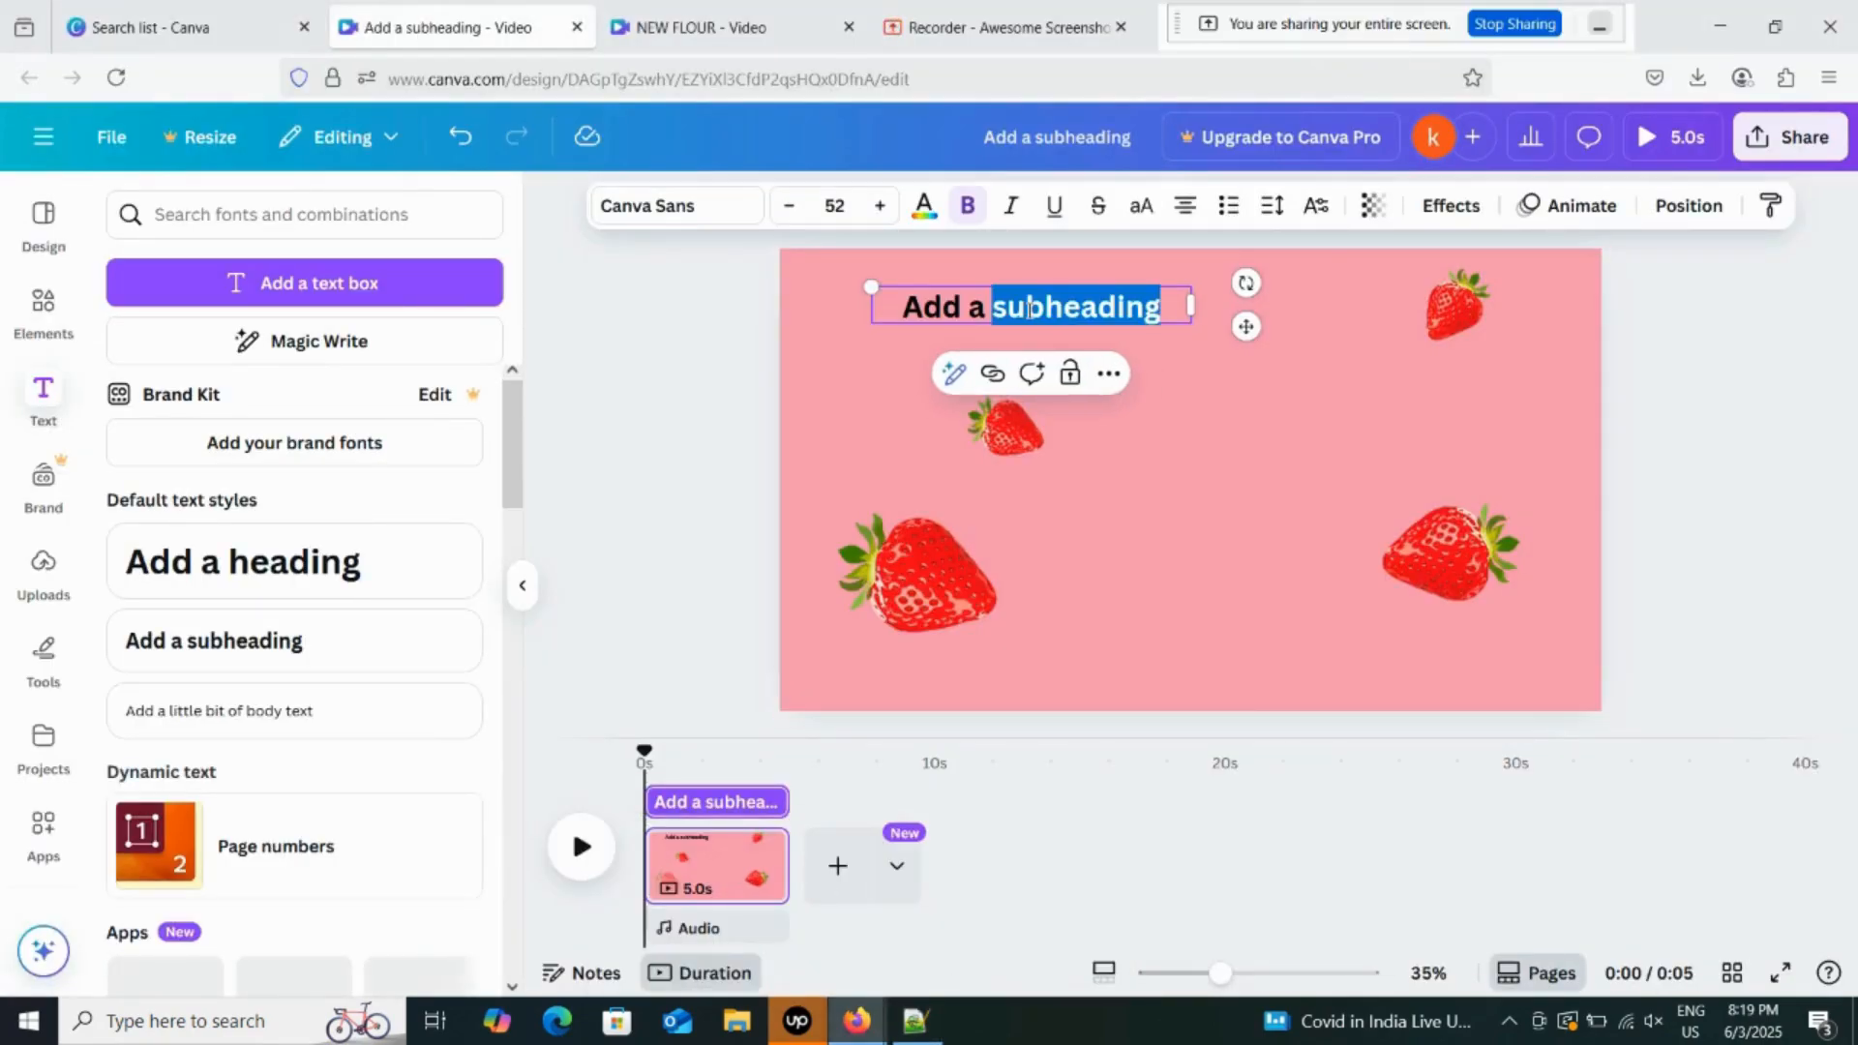
pyautogui.hotkey('ctrl', 'a')
pyautogui.hotkey('ctrl', 'v')
# Colour the NEW FLAVOR text white and search the fonts for "futura".
pyautogui.hotkey('ctrl', 'a')
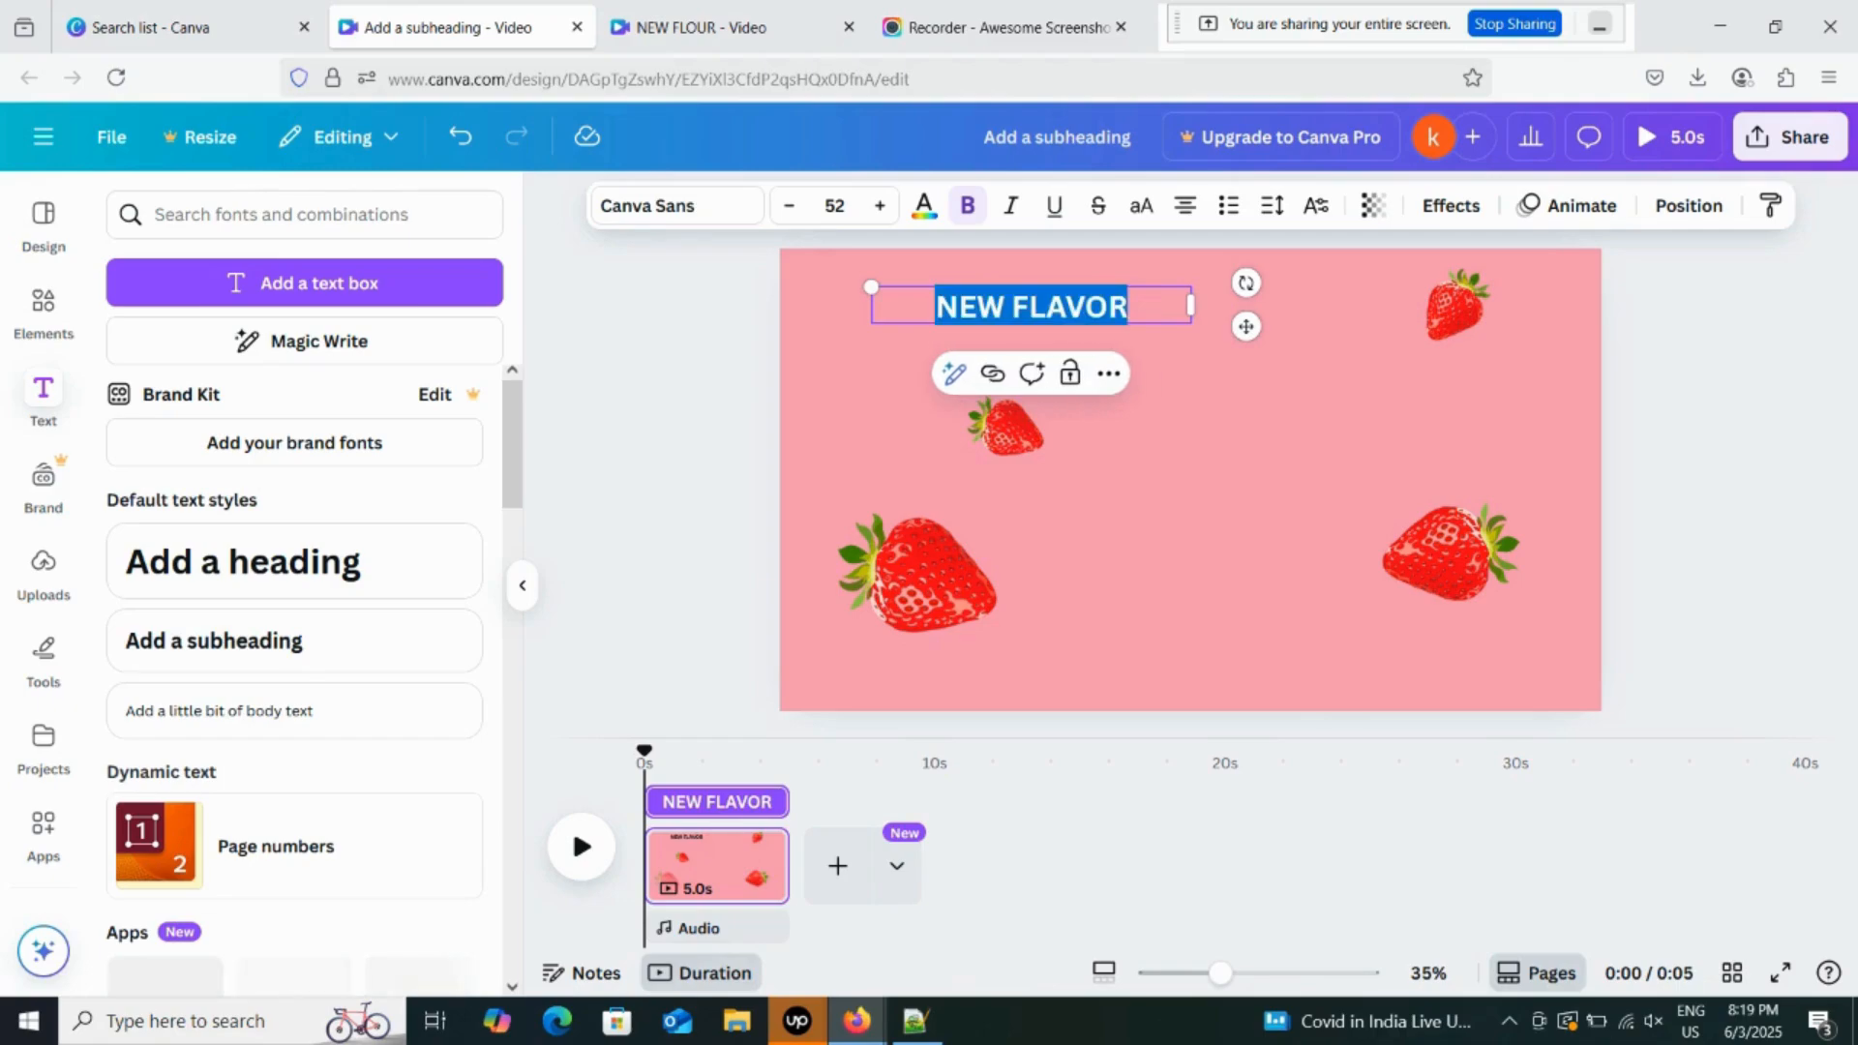
pyautogui.click(924, 208)
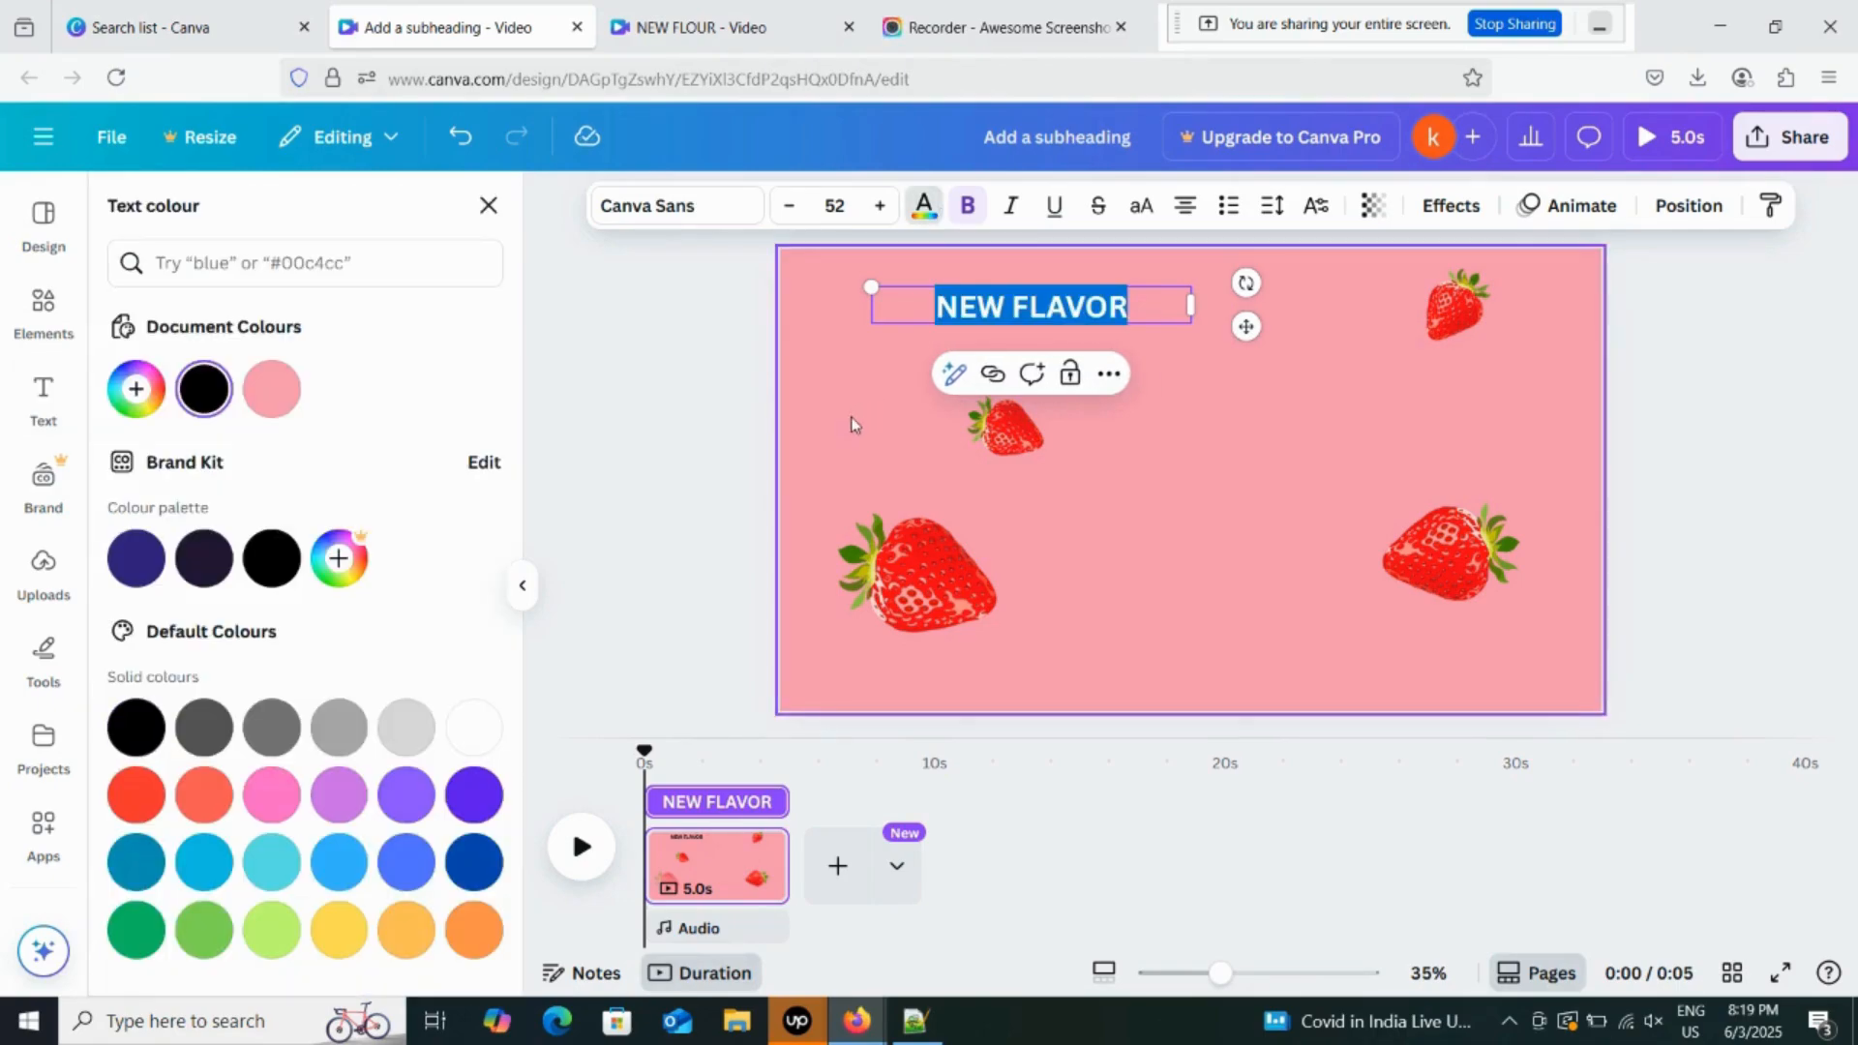
pyautogui.click(136, 391)
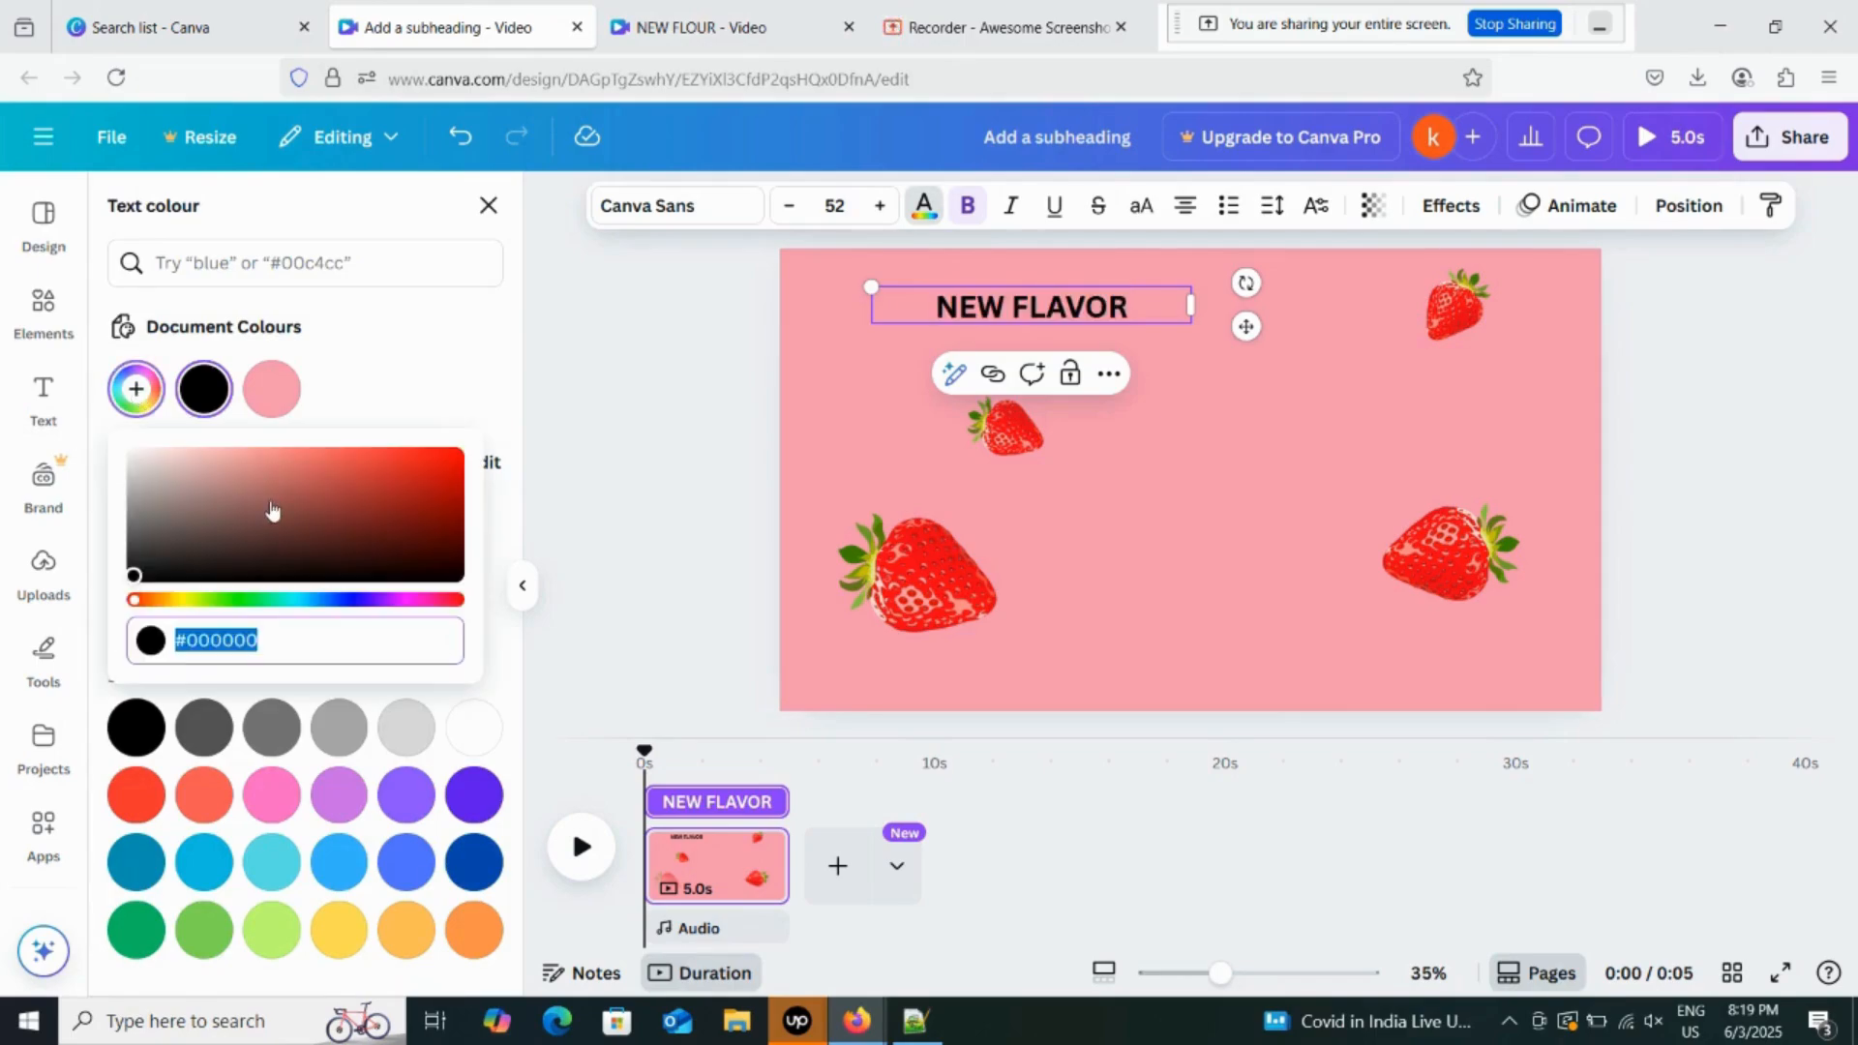
pyautogui.moveTo(272, 510); pyautogui.dragTo(4, 387)
pyautogui.click(677, 215)
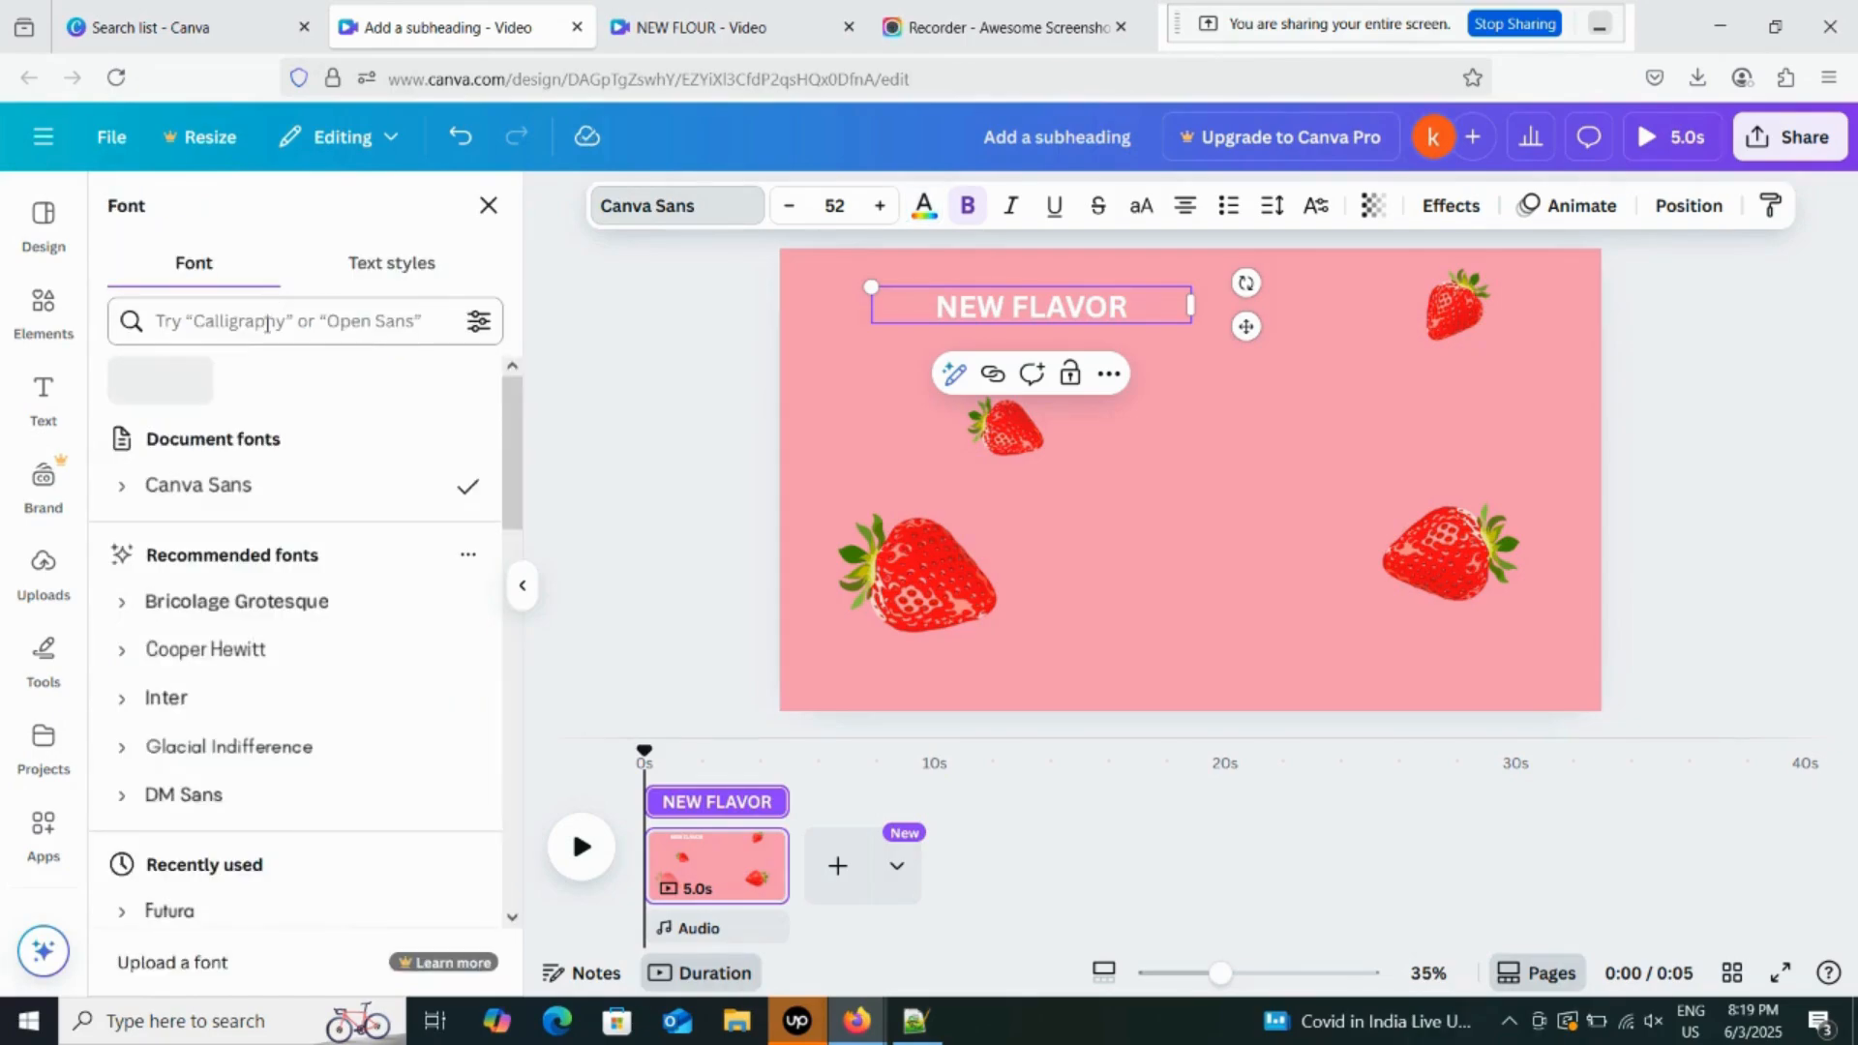
pyautogui.write('futura')
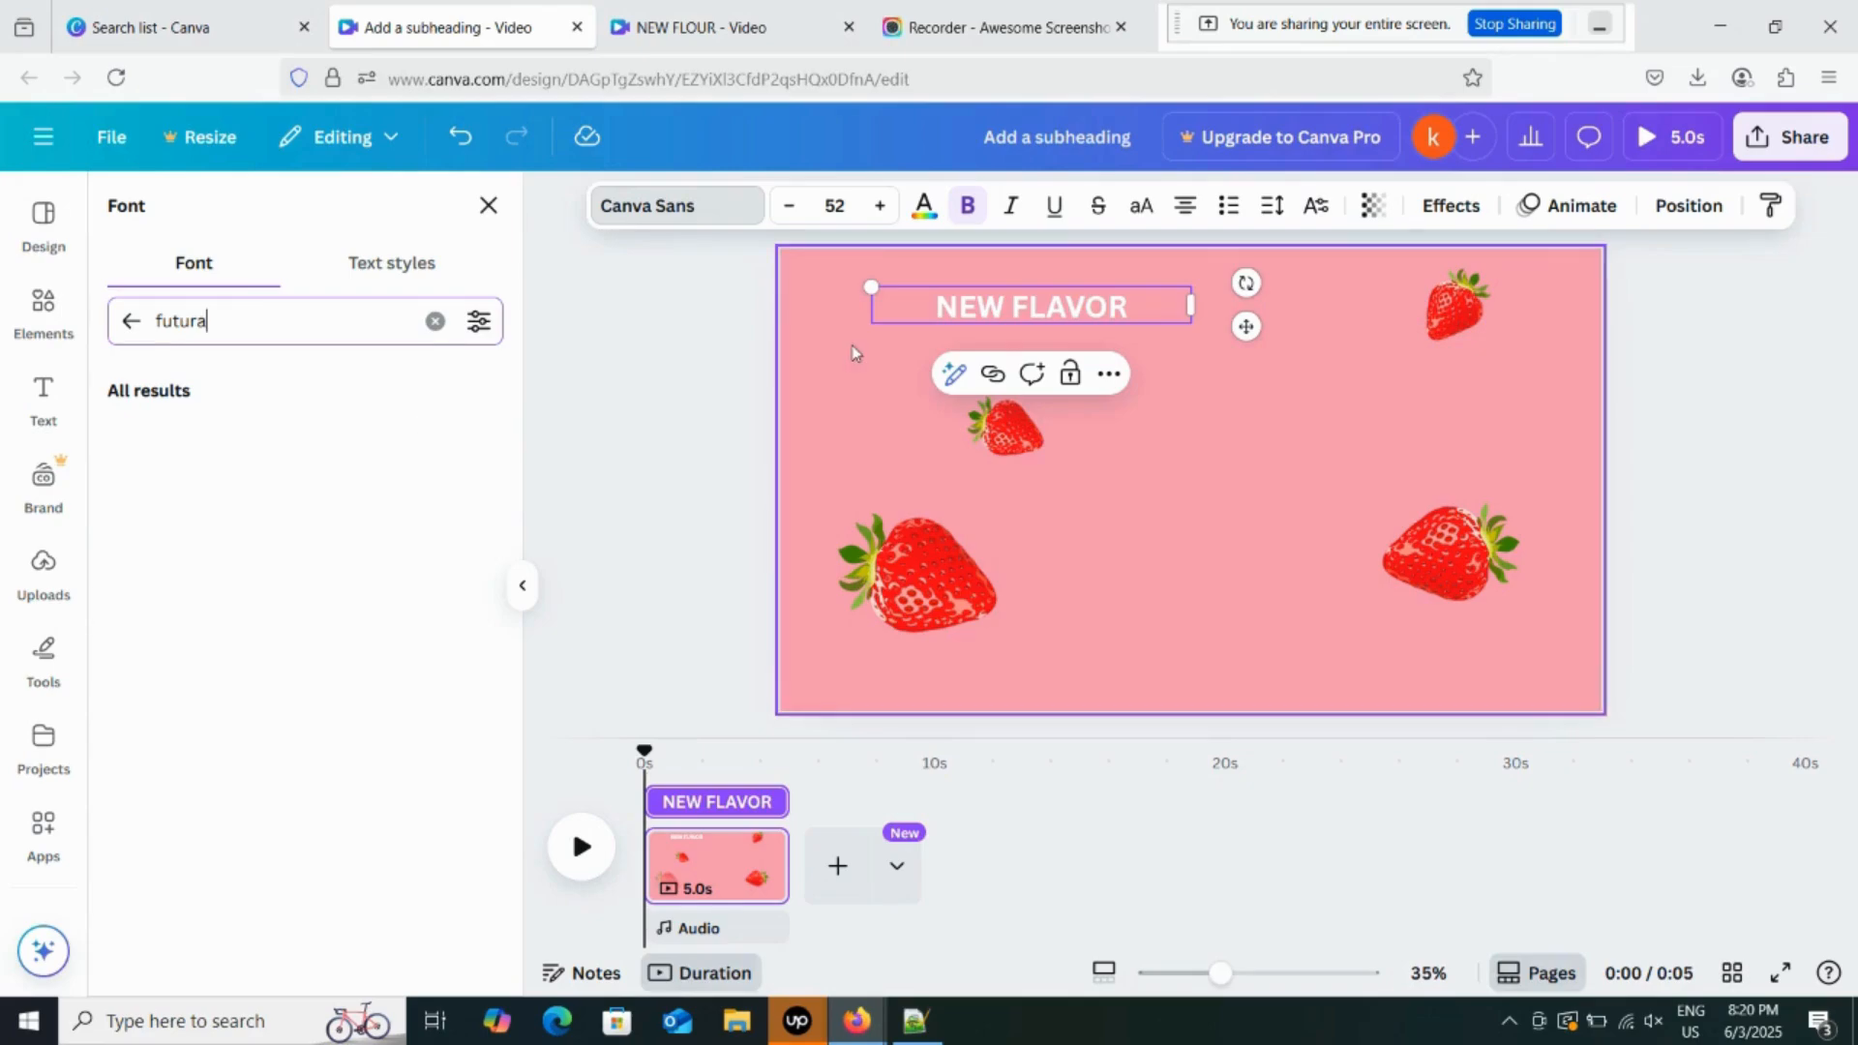
# Reduce the NEW FLAVOR text's font size to 45.
pyautogui.doubleClick(993, 308)
pyautogui.click(790, 206)
pyautogui.click(789, 206)
pyautogui.click(790, 206)
pyautogui.click(789, 207)
pyautogui.click(789, 206)
pyautogui.click(789, 206)
pyautogui.press('Escape')
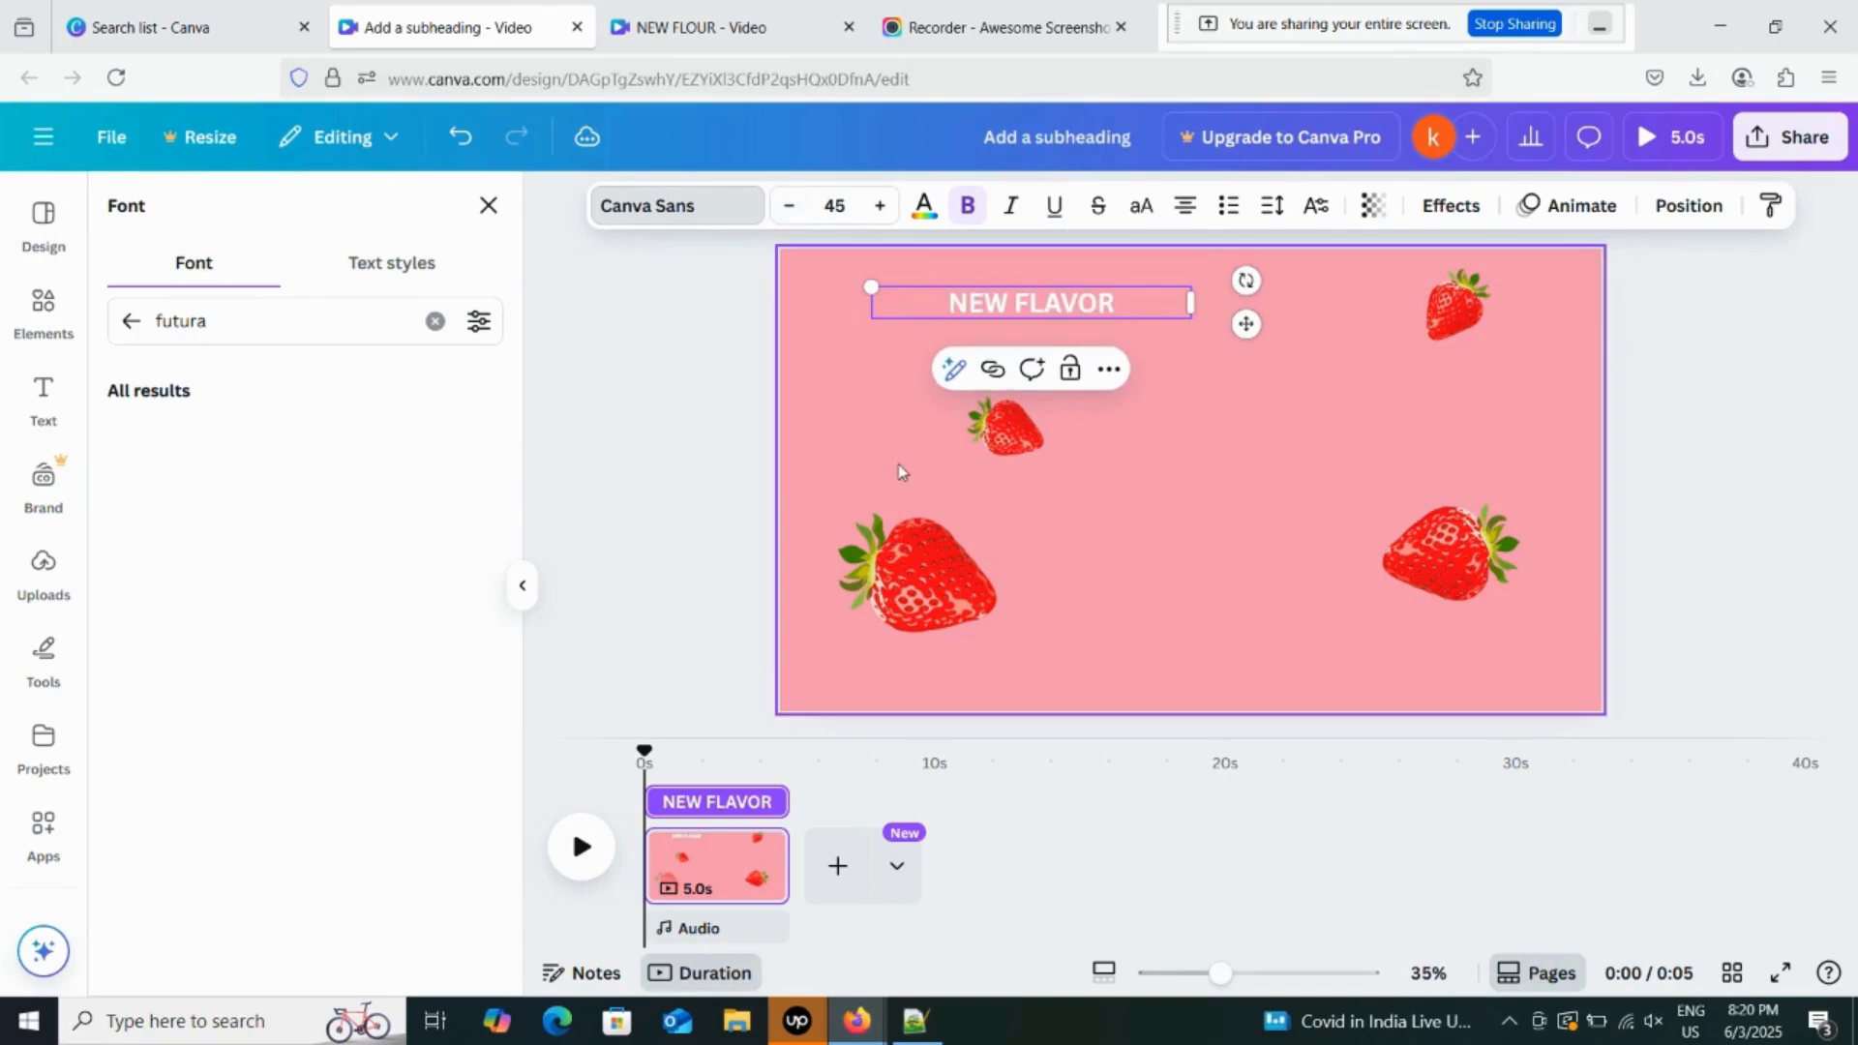
# Add a heading text box and replace its text with "Straberry" copied from the Notepad++ note.
pyautogui.click(44, 397)
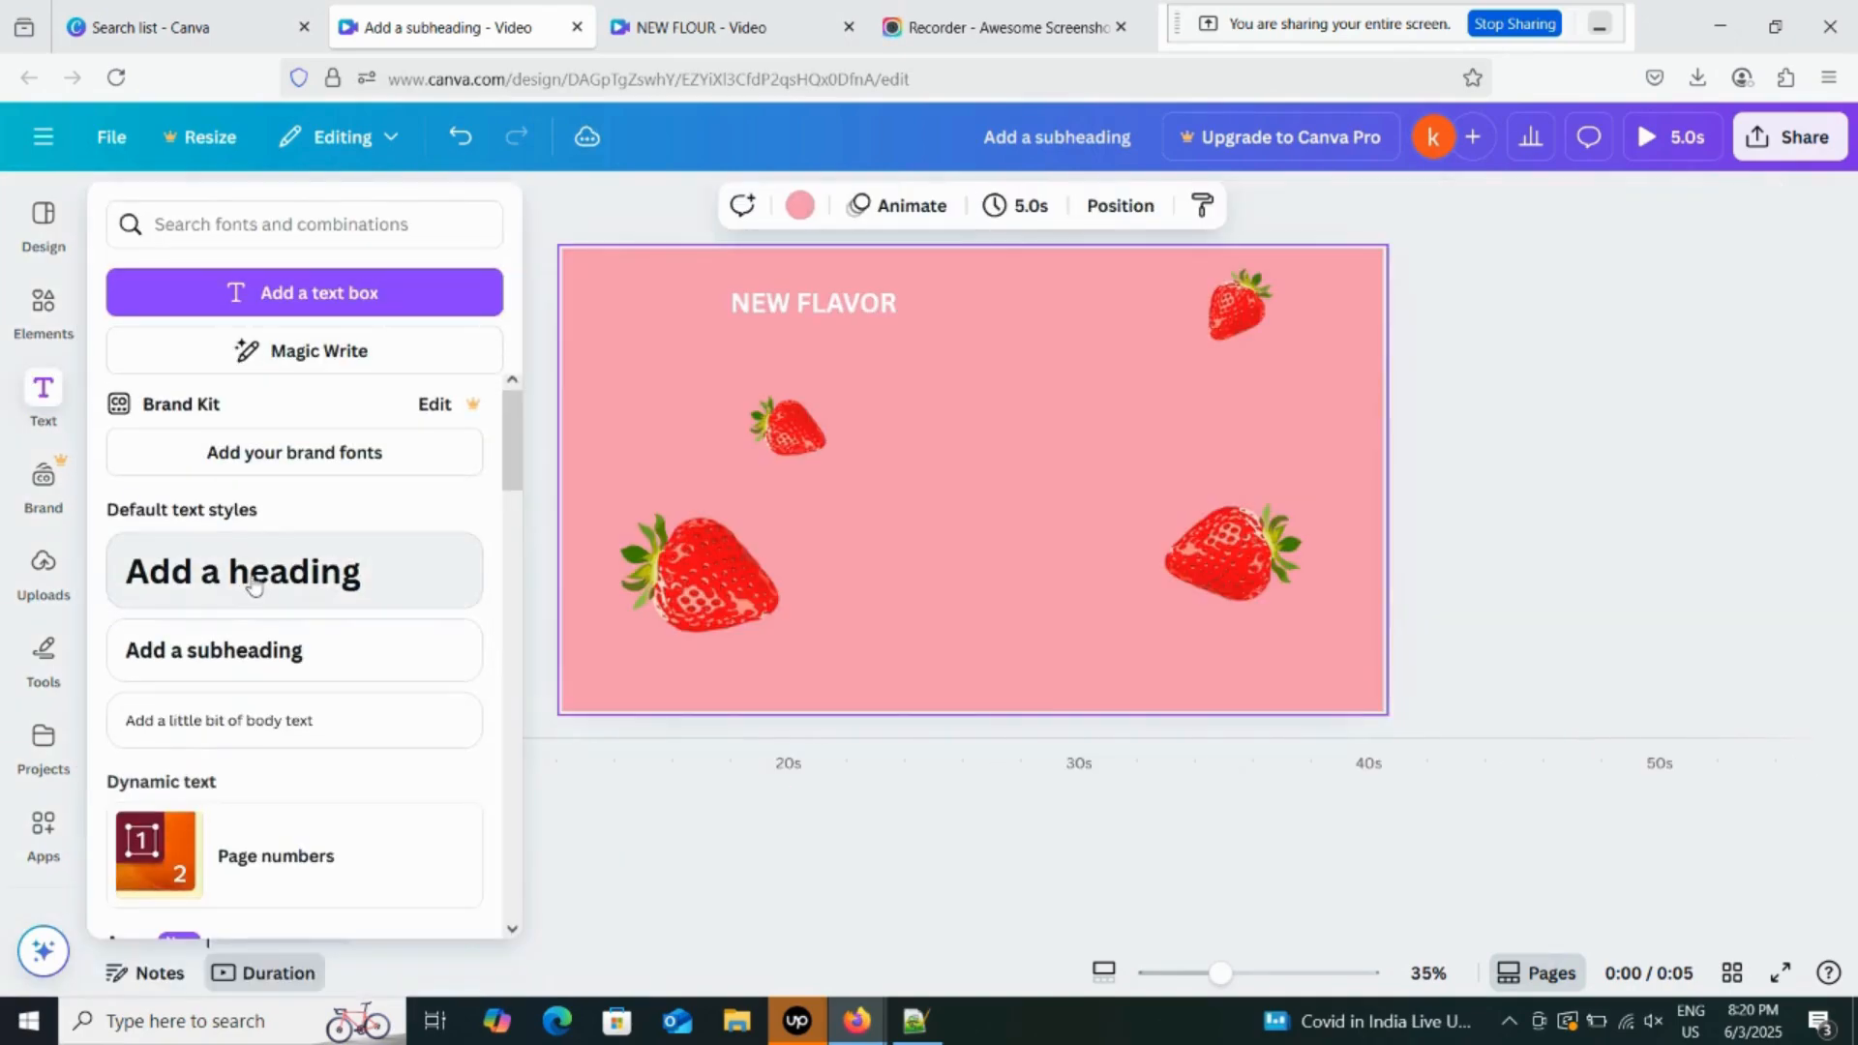
pyautogui.click(249, 576)
pyautogui.click(914, 1021)
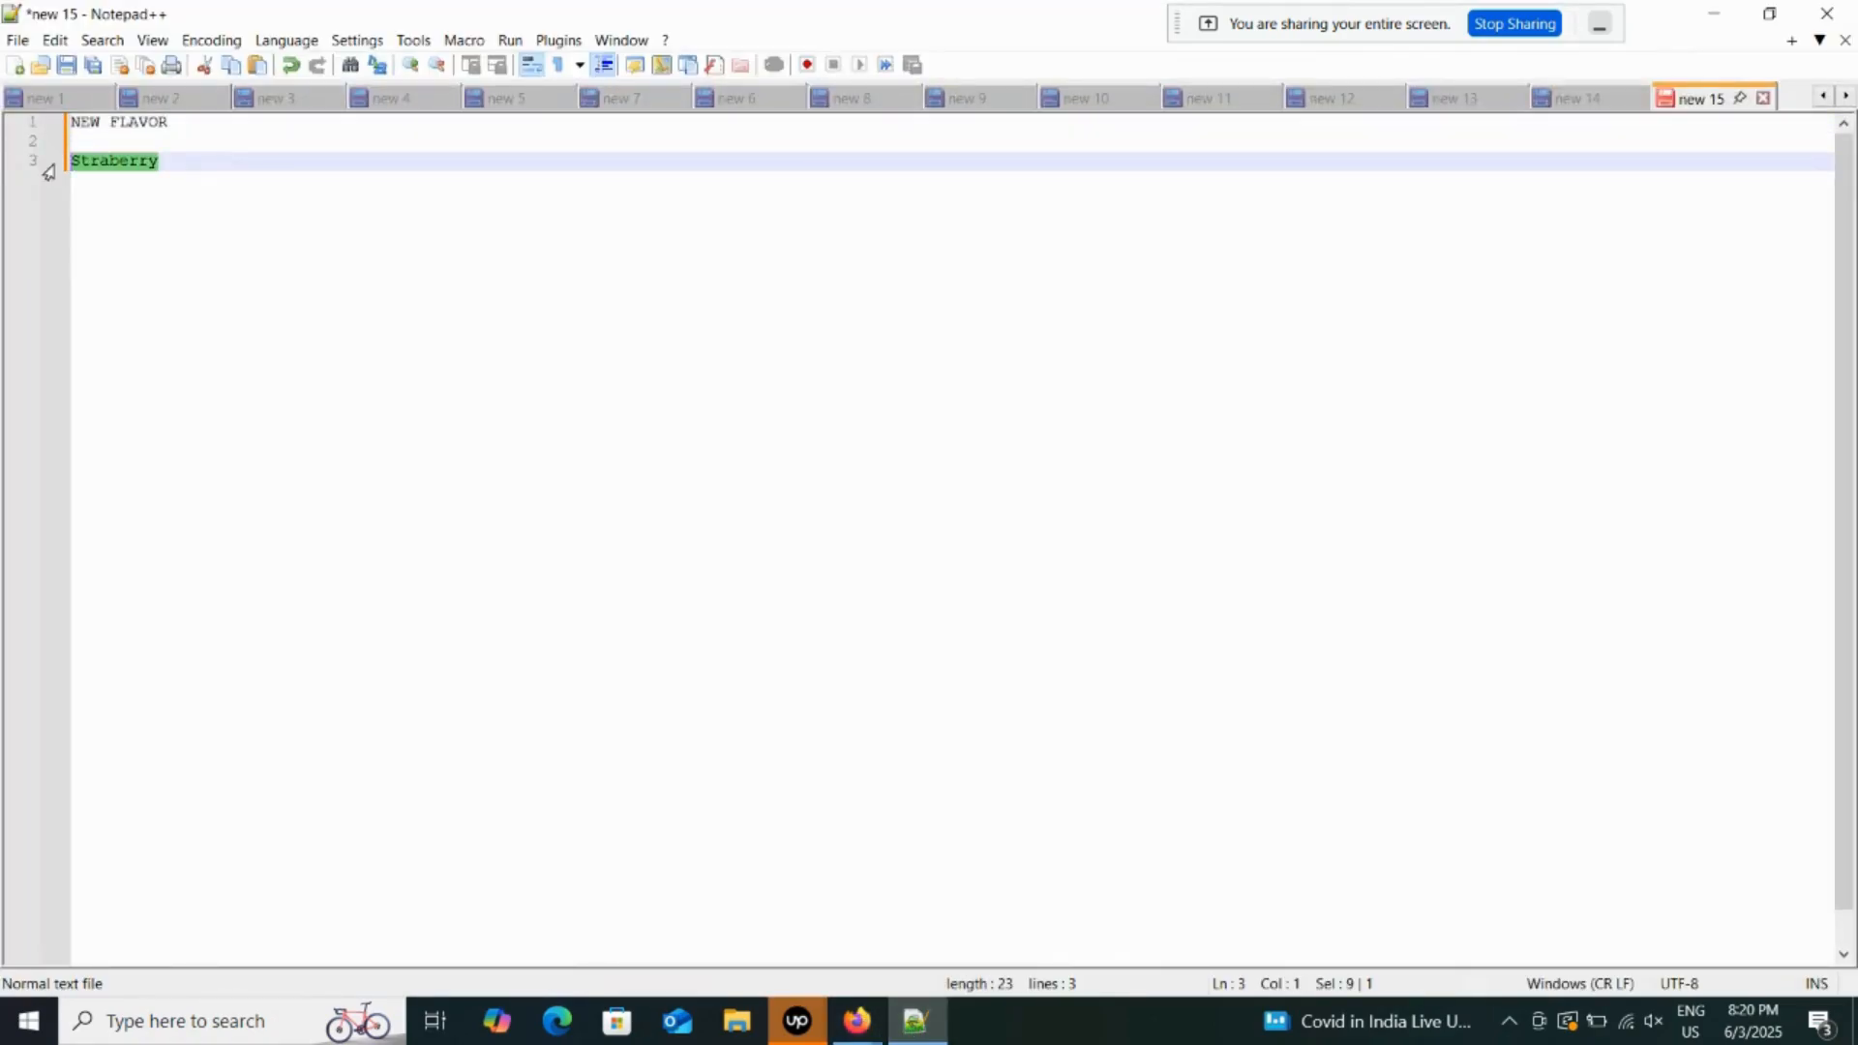
pyautogui.click(867, 1029)
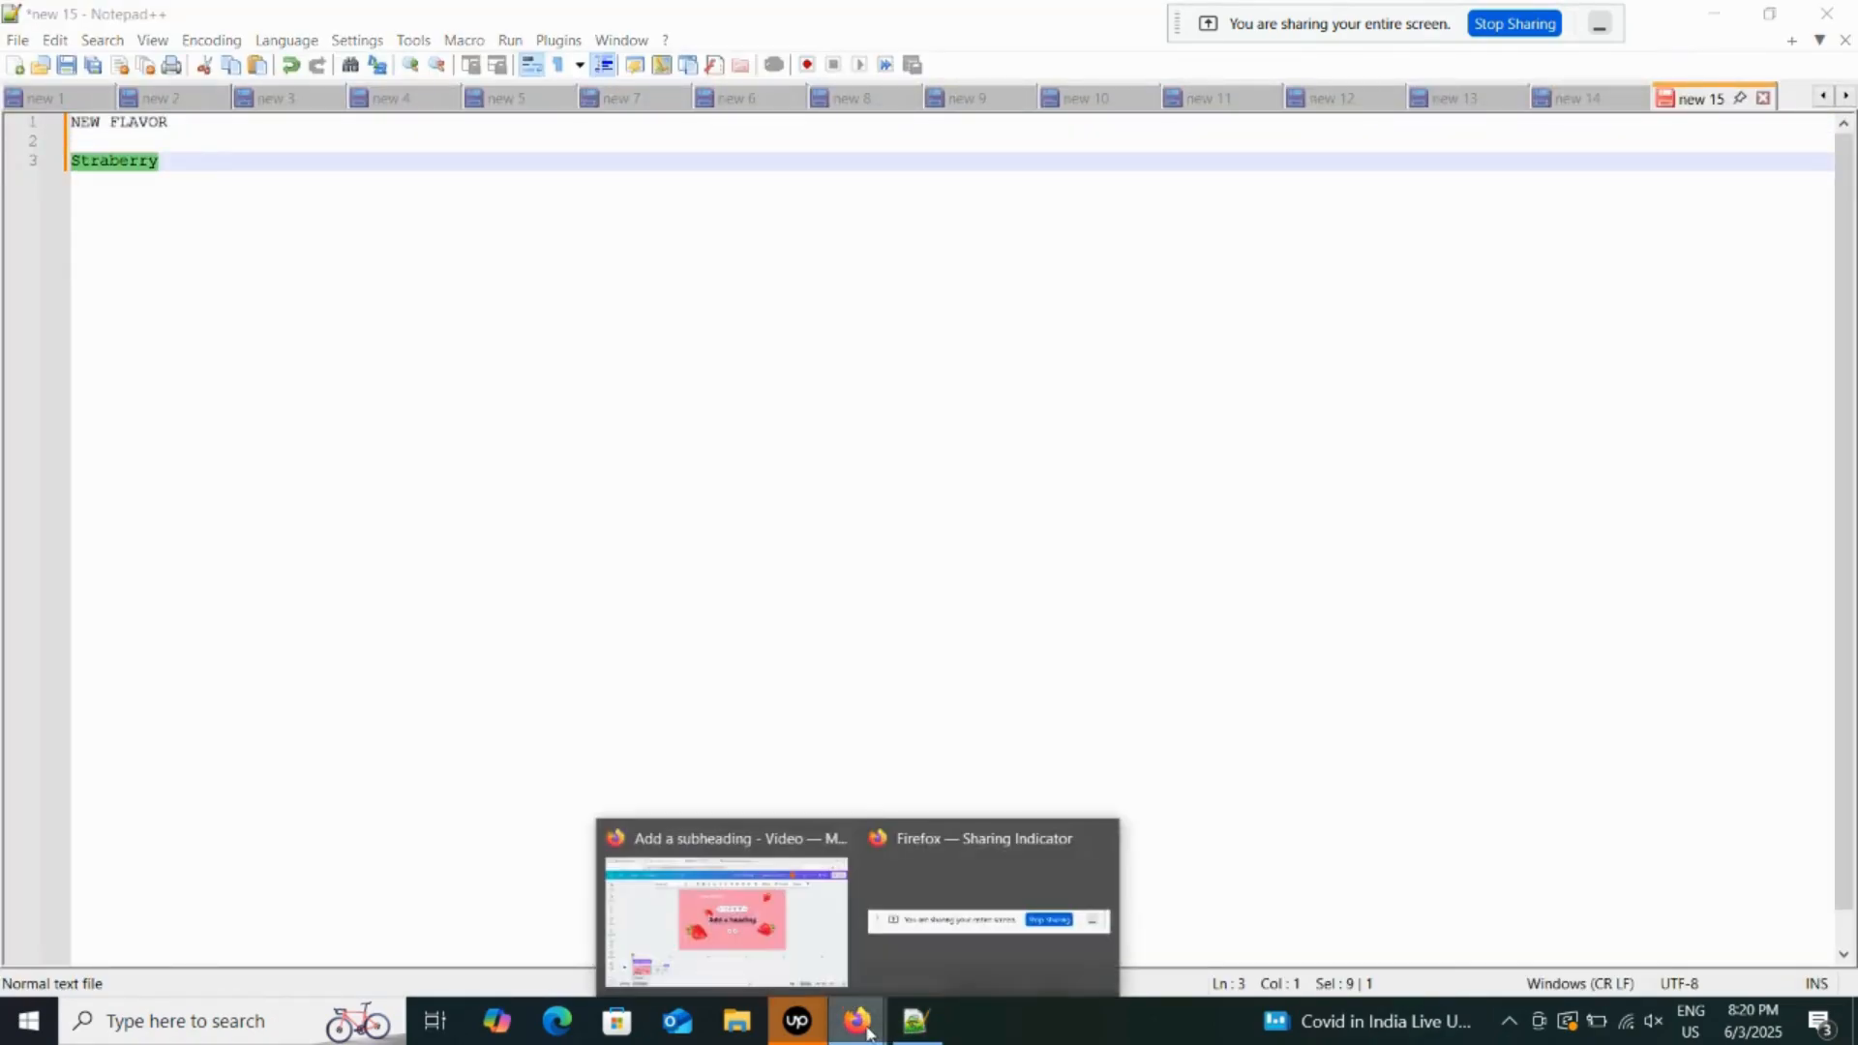
pyautogui.click(748, 901)
pyautogui.doubleClick(984, 497)
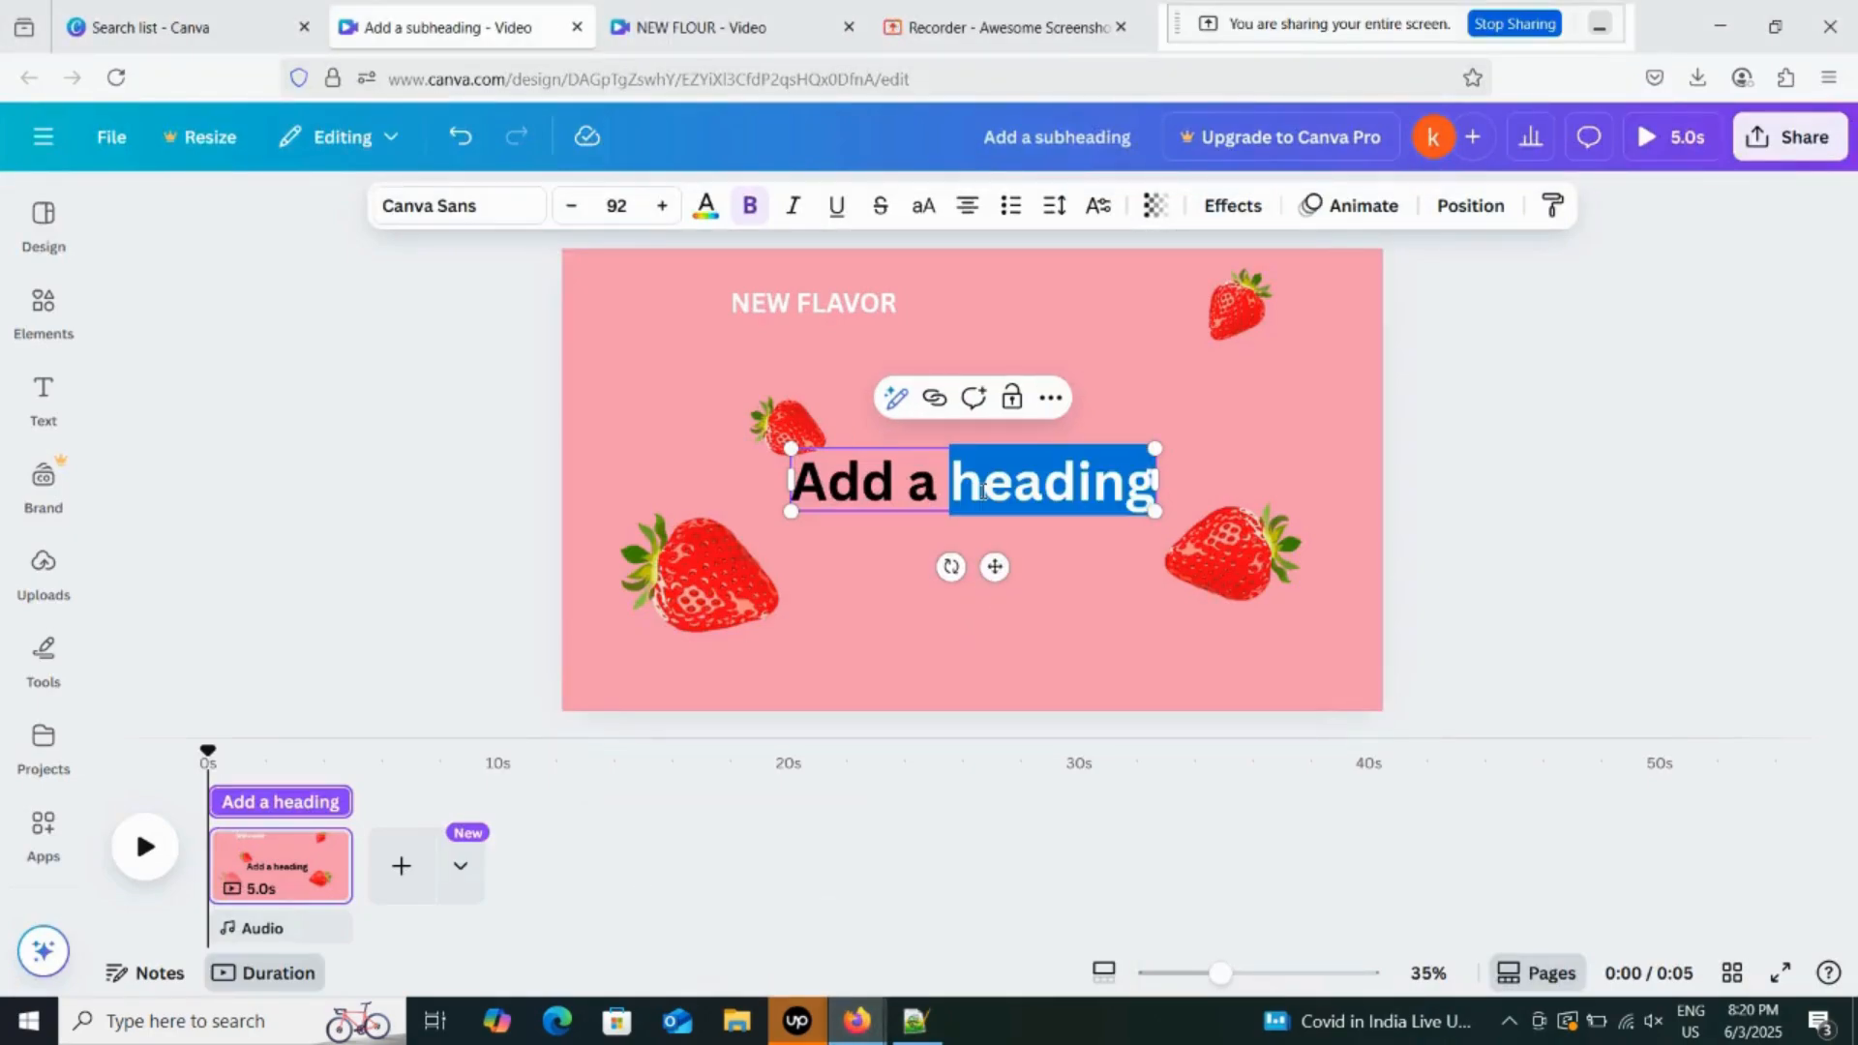
pyautogui.hotkey('ctrl', 'a')
pyautogui.write('Straberry')
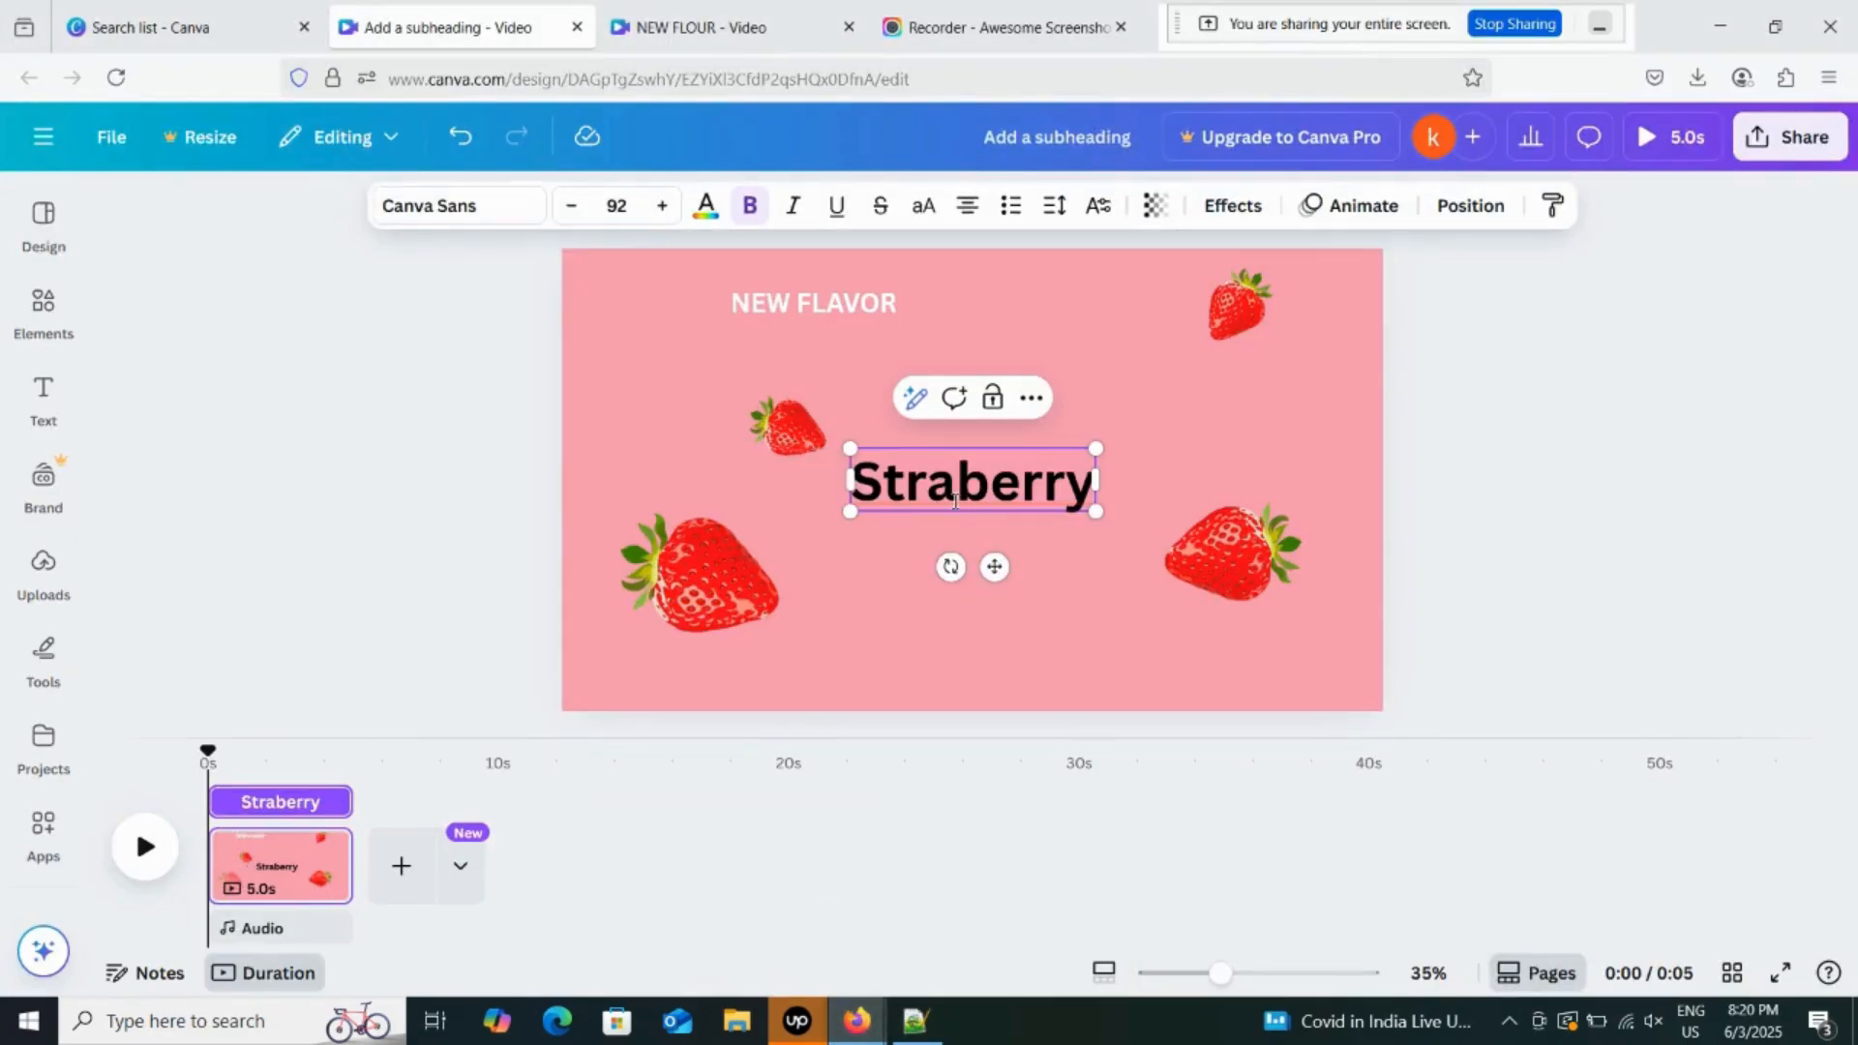
# Set the Straberry heading's font size to 200.
pyautogui.doubleClick(954, 502)
pyautogui.click(636, 205)
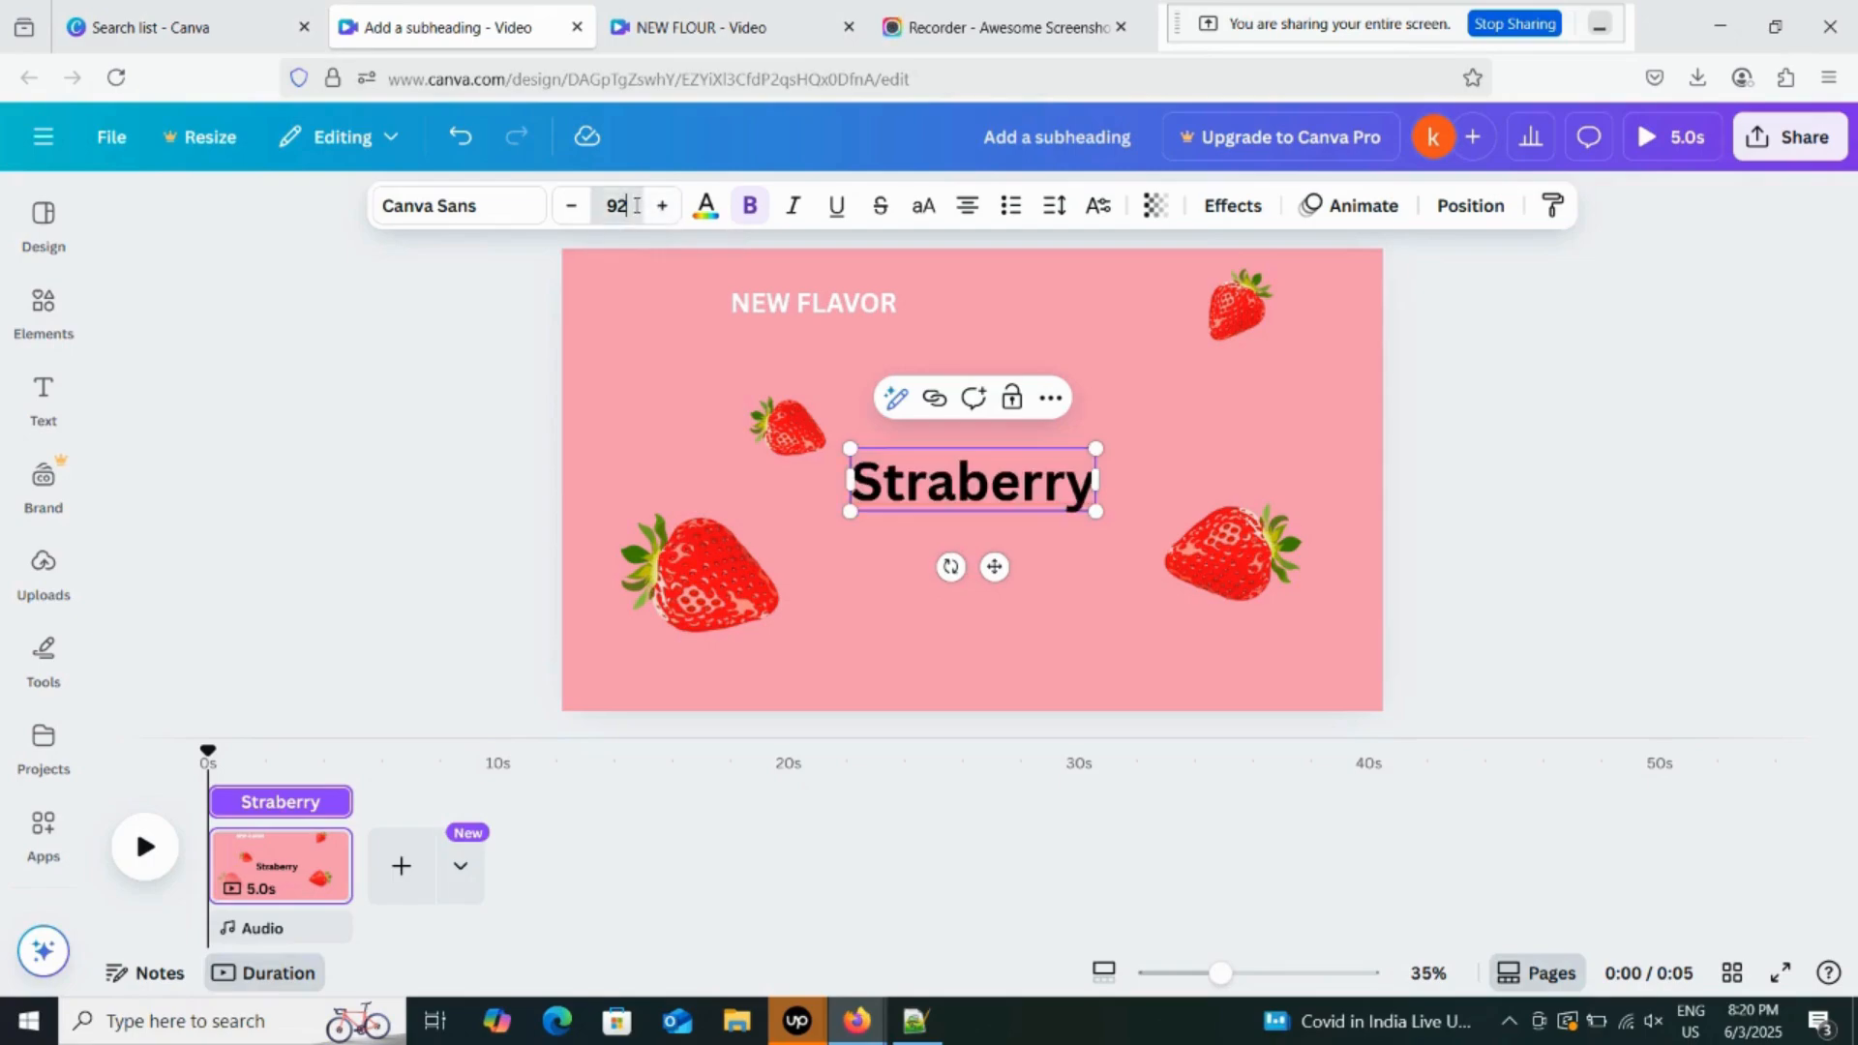
pyautogui.press('BackSpace')
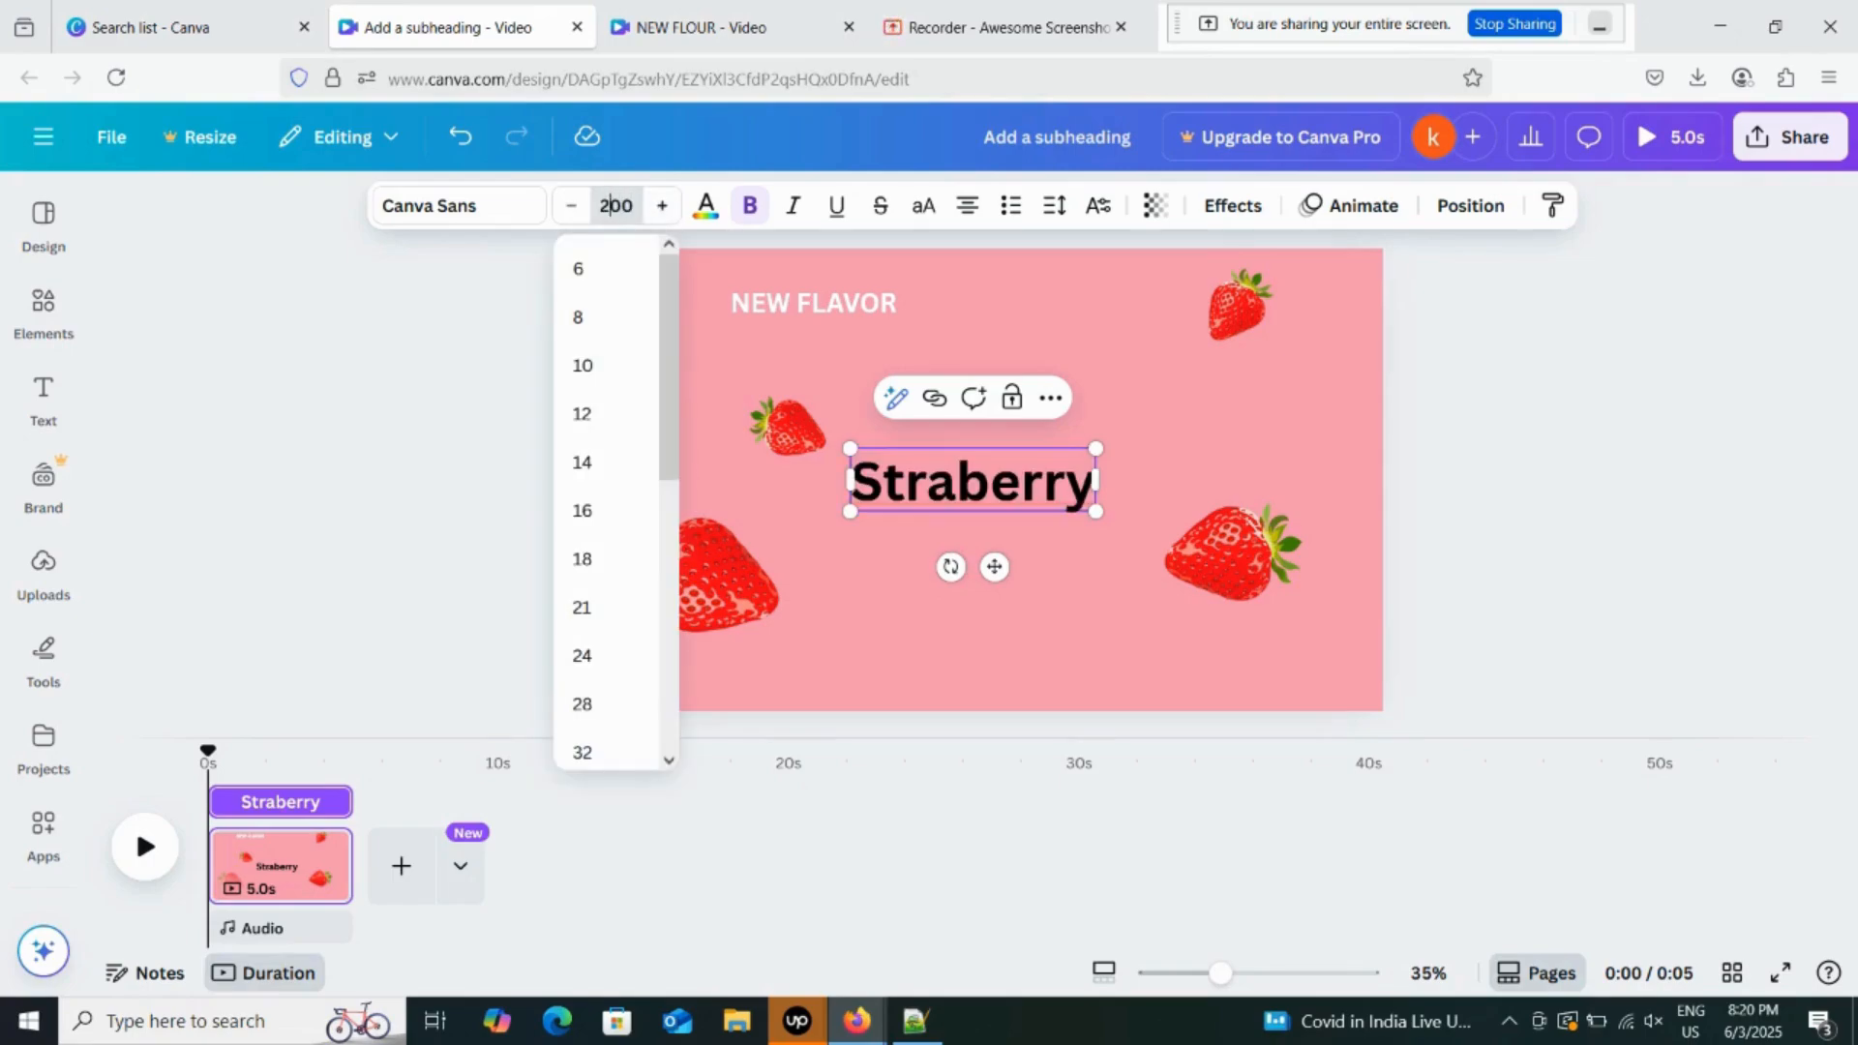
pyautogui.write('200')
pyautogui.press('Return')
pyautogui.press('Escape')
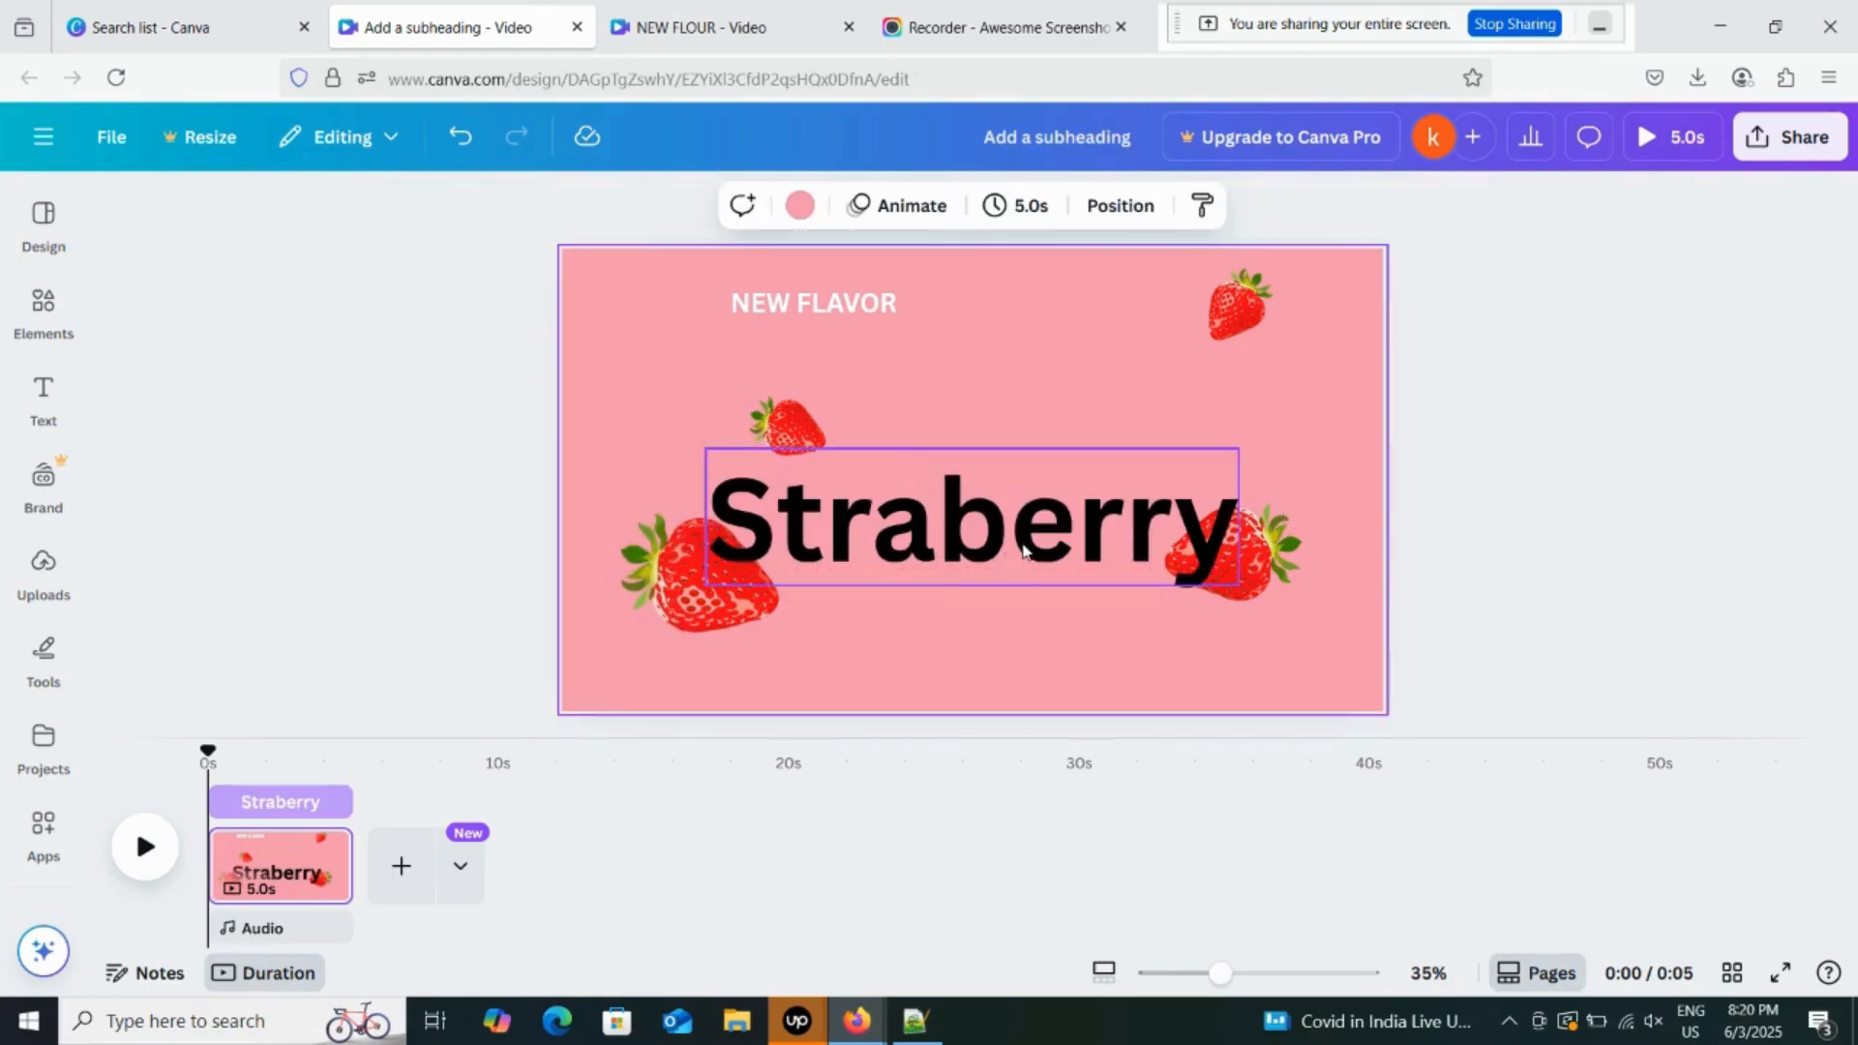
# Move the Straberry heading up beneath NEW FLAVOR and shift the two left strawberries slightly down and outward.
pyautogui.moveTo(966, 537); pyautogui.dragTo(956, 418)
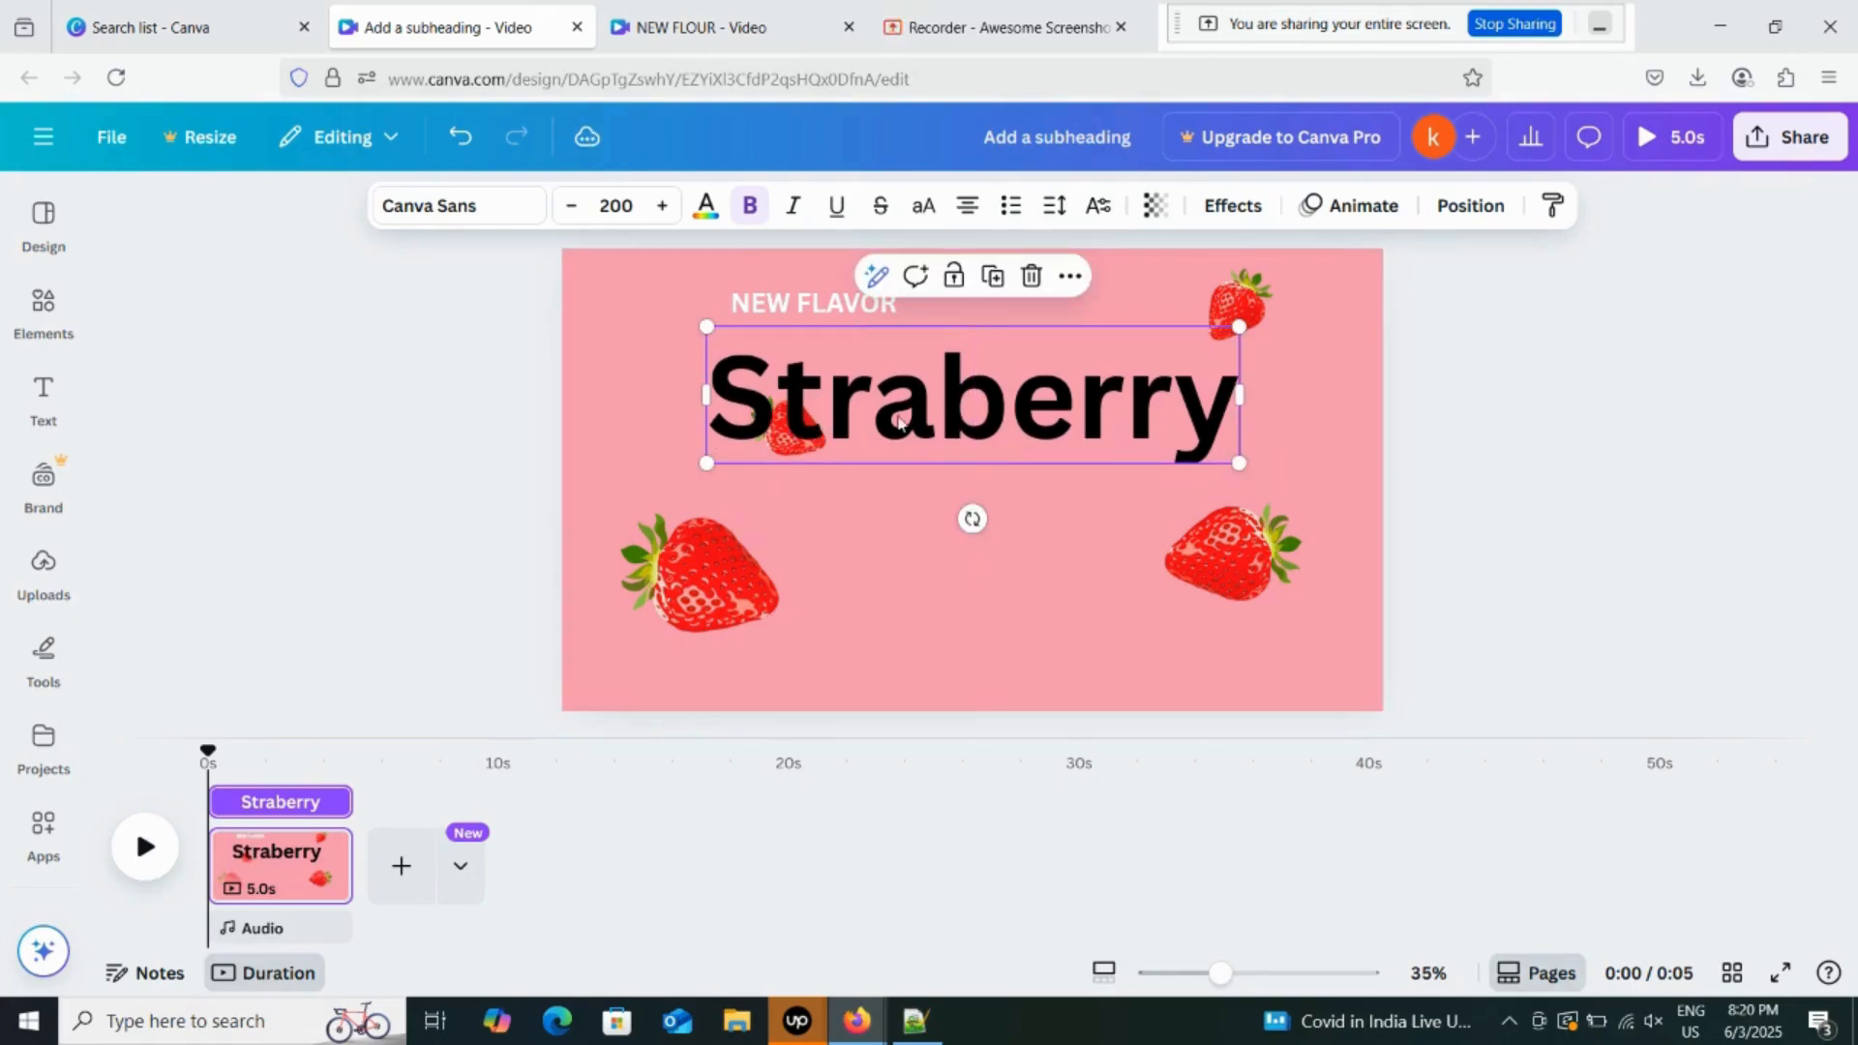
pyautogui.moveTo(837, 423); pyautogui.dragTo(981, 412)
pyautogui.moveTo(802, 441); pyautogui.dragTo(776, 452)
pyautogui.moveTo(706, 581); pyautogui.dragTo(698, 608)
pyautogui.moveTo(1011, 394); pyautogui.dragTo(866, 393)
# Increase the Straberry heading's font size to 203 and colour its text white.
pyautogui.doubleClick(866, 393)
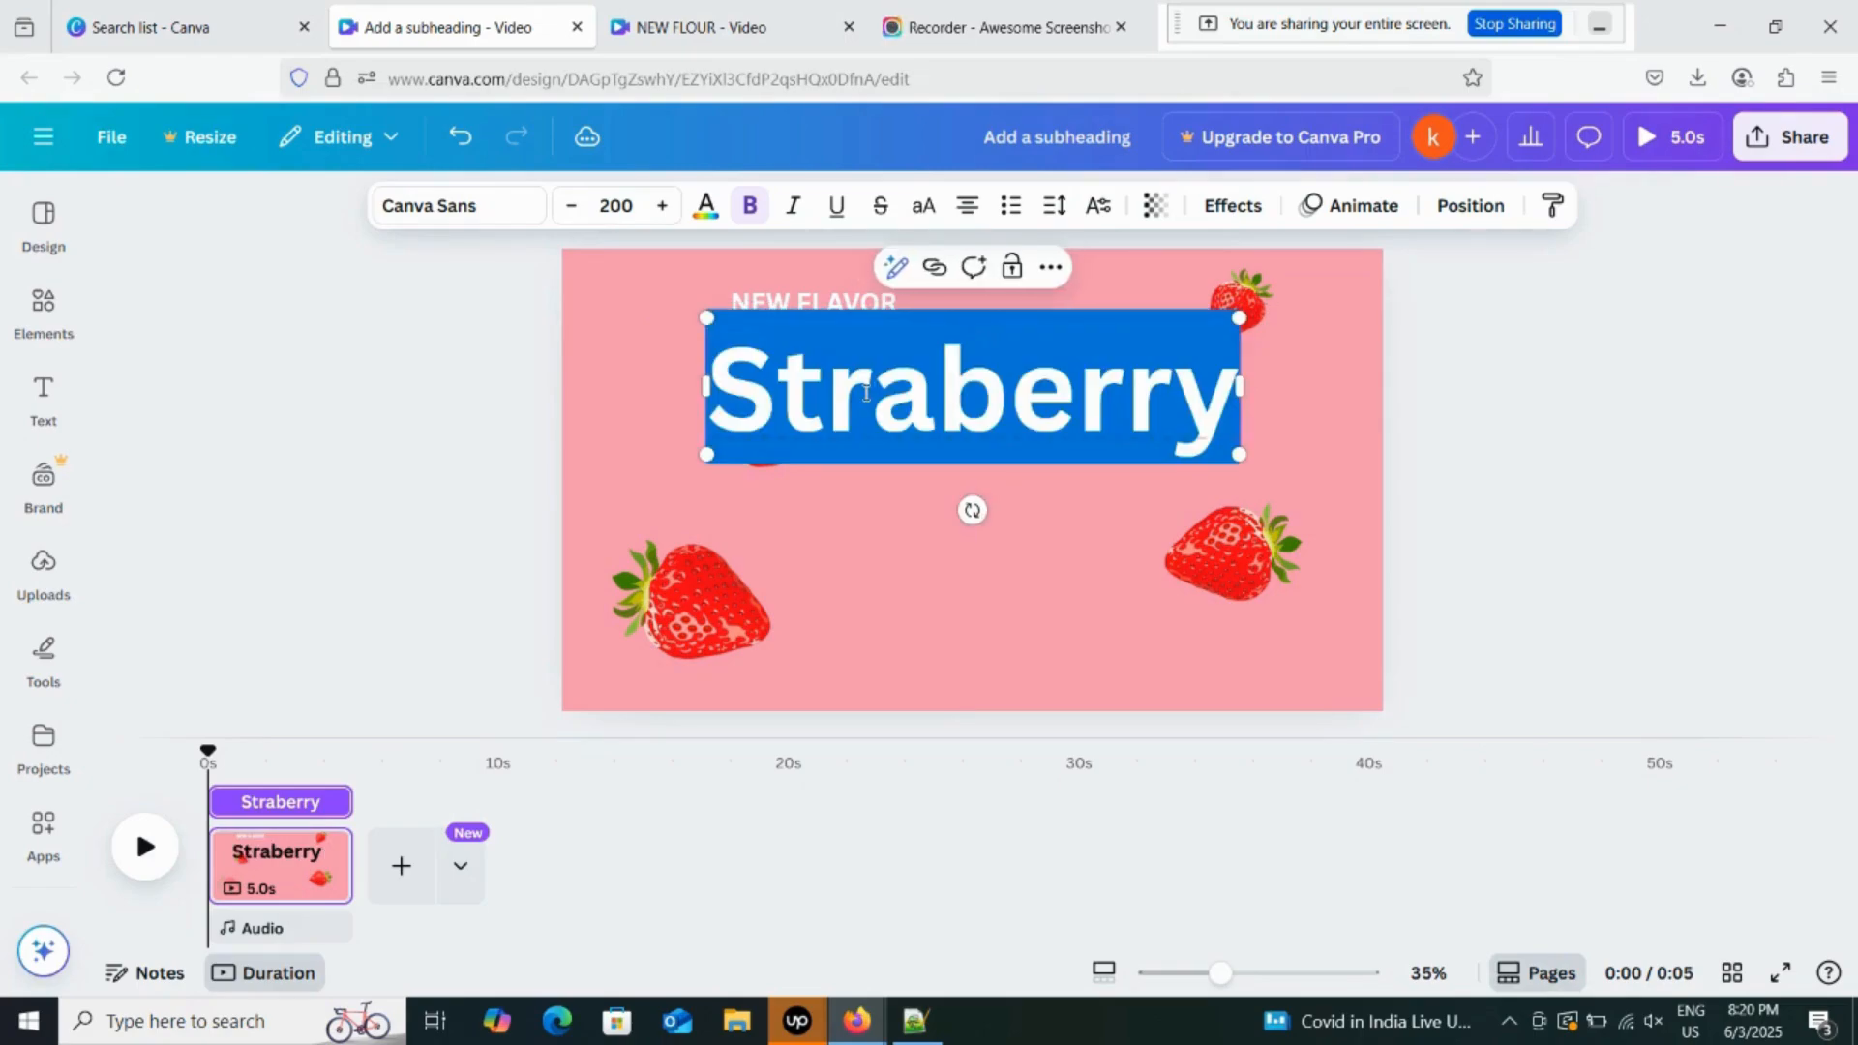
pyautogui.click(662, 205)
pyautogui.click(662, 205)
pyautogui.click(662, 205)
pyautogui.click(707, 205)
pyautogui.click(327, 454)
pyautogui.click(869, 566)
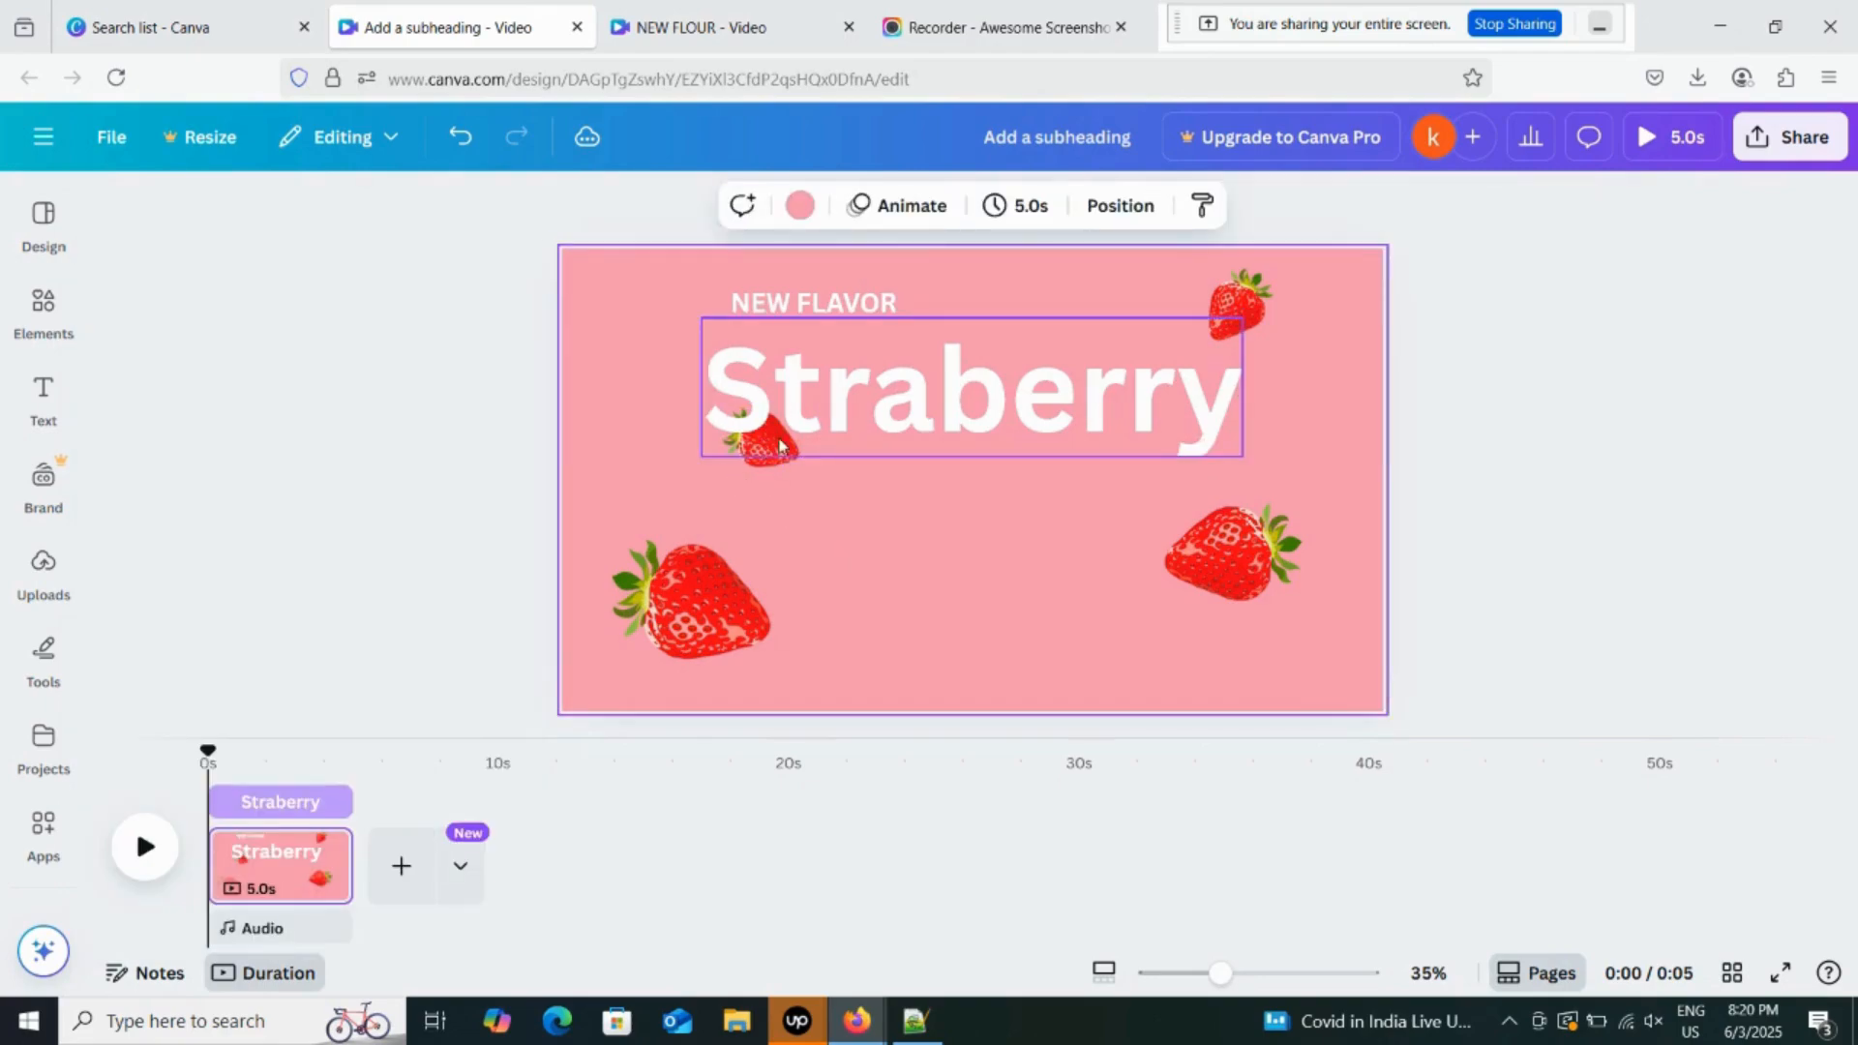
# Move the Straberry heading slightly up and right beneath NEW FLAVOR, and lower the small left strawberry below its first letter.
pyautogui.moveTo(892, 386); pyautogui.dragTo(949, 371)
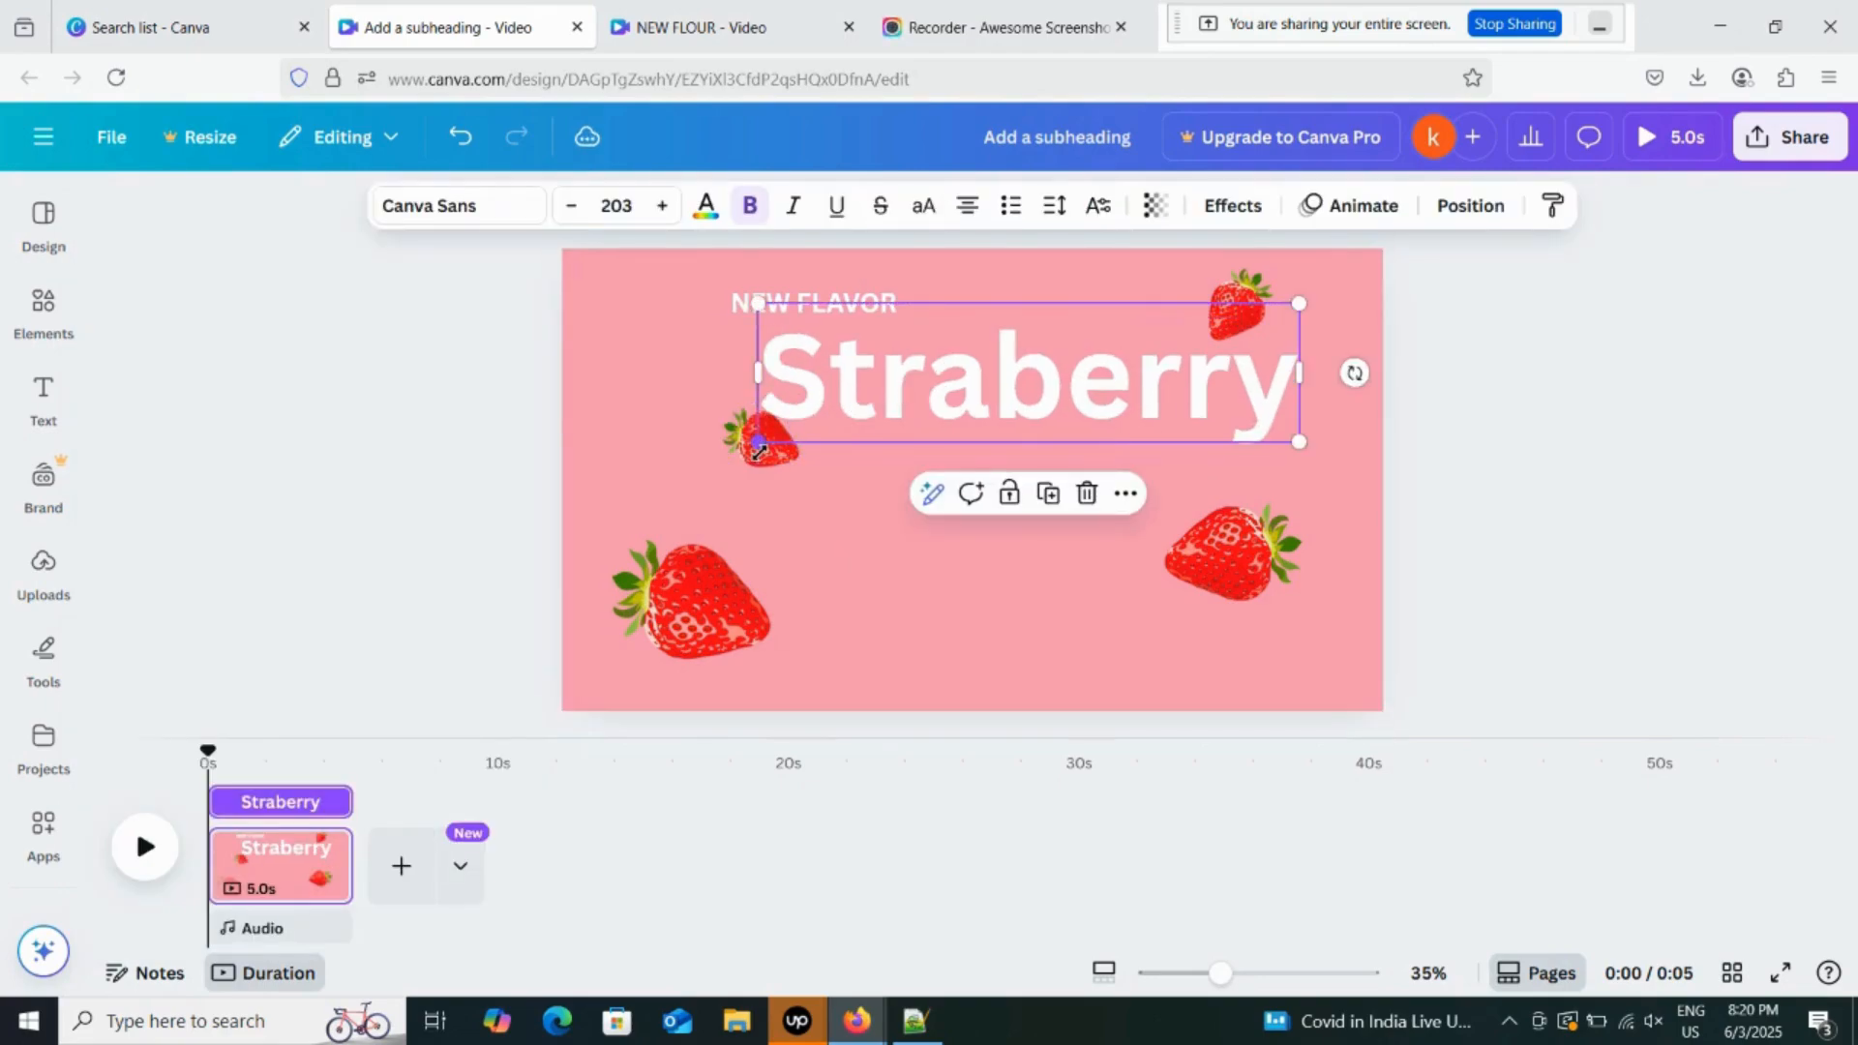
pyautogui.moveTo(755, 465); pyautogui.dragTo(757, 496)
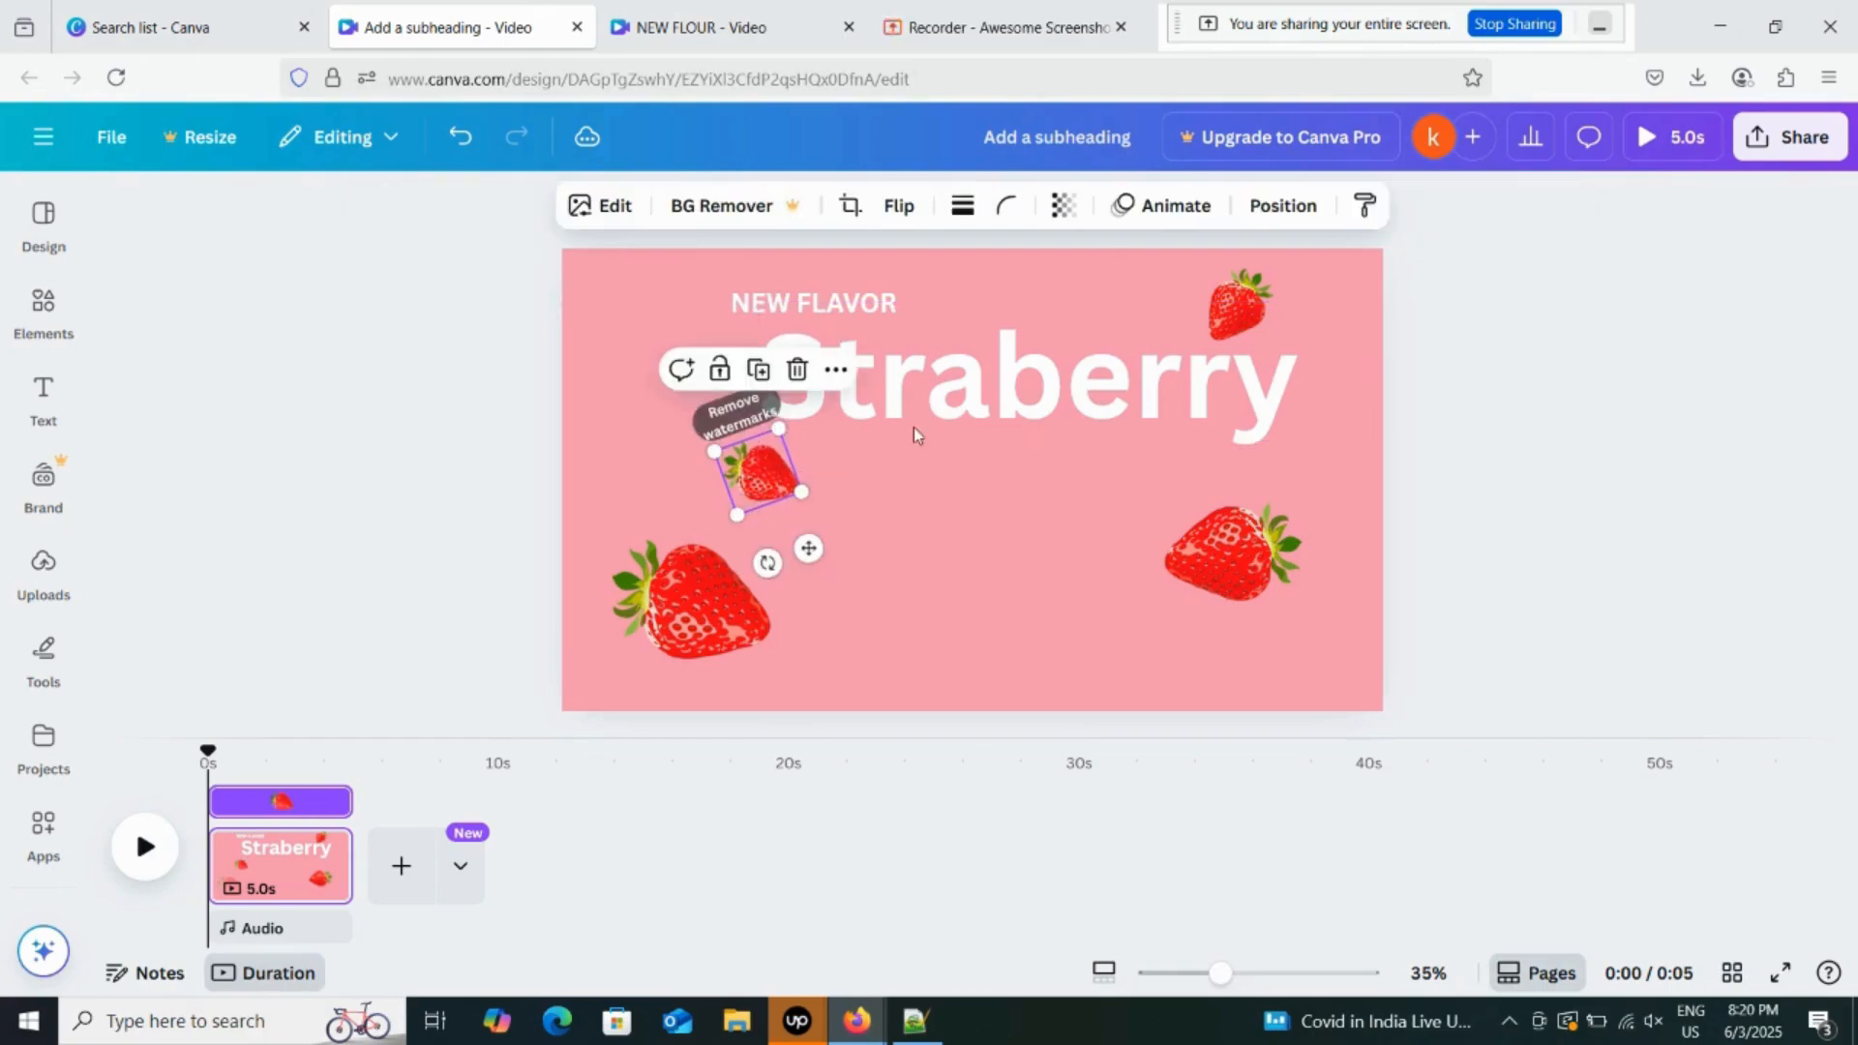
pyautogui.click(962, 405)
pyautogui.moveTo(963, 405)
pyautogui.mouseDown()
pyautogui.moveTo(919, 407)
pyautogui.moveTo(947, 407)
pyautogui.mouseUp()
pyautogui.click(845, 567)
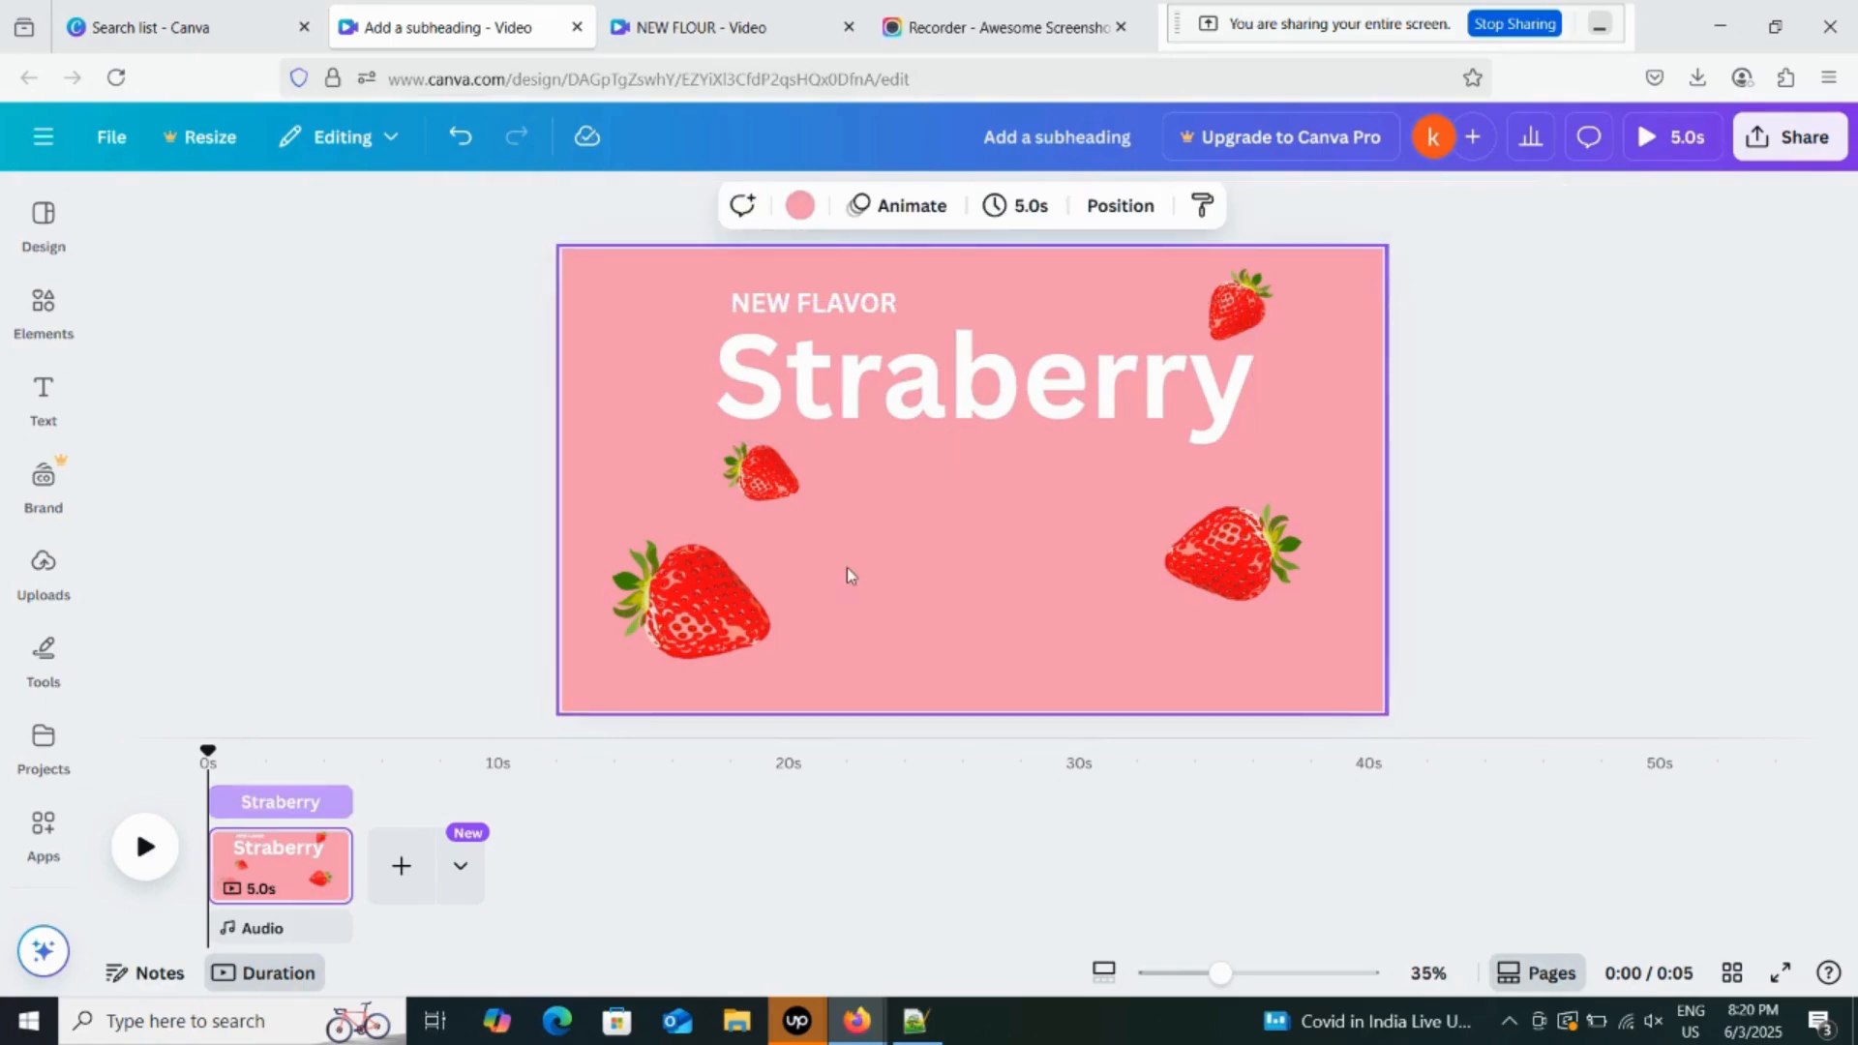
# Shift the right strawberry toward the lower-right corner, and rotate the small left strawberry and raise it against the heading's first letter.
pyautogui.moveTo(1213, 545); pyautogui.dragTo(1246, 579)
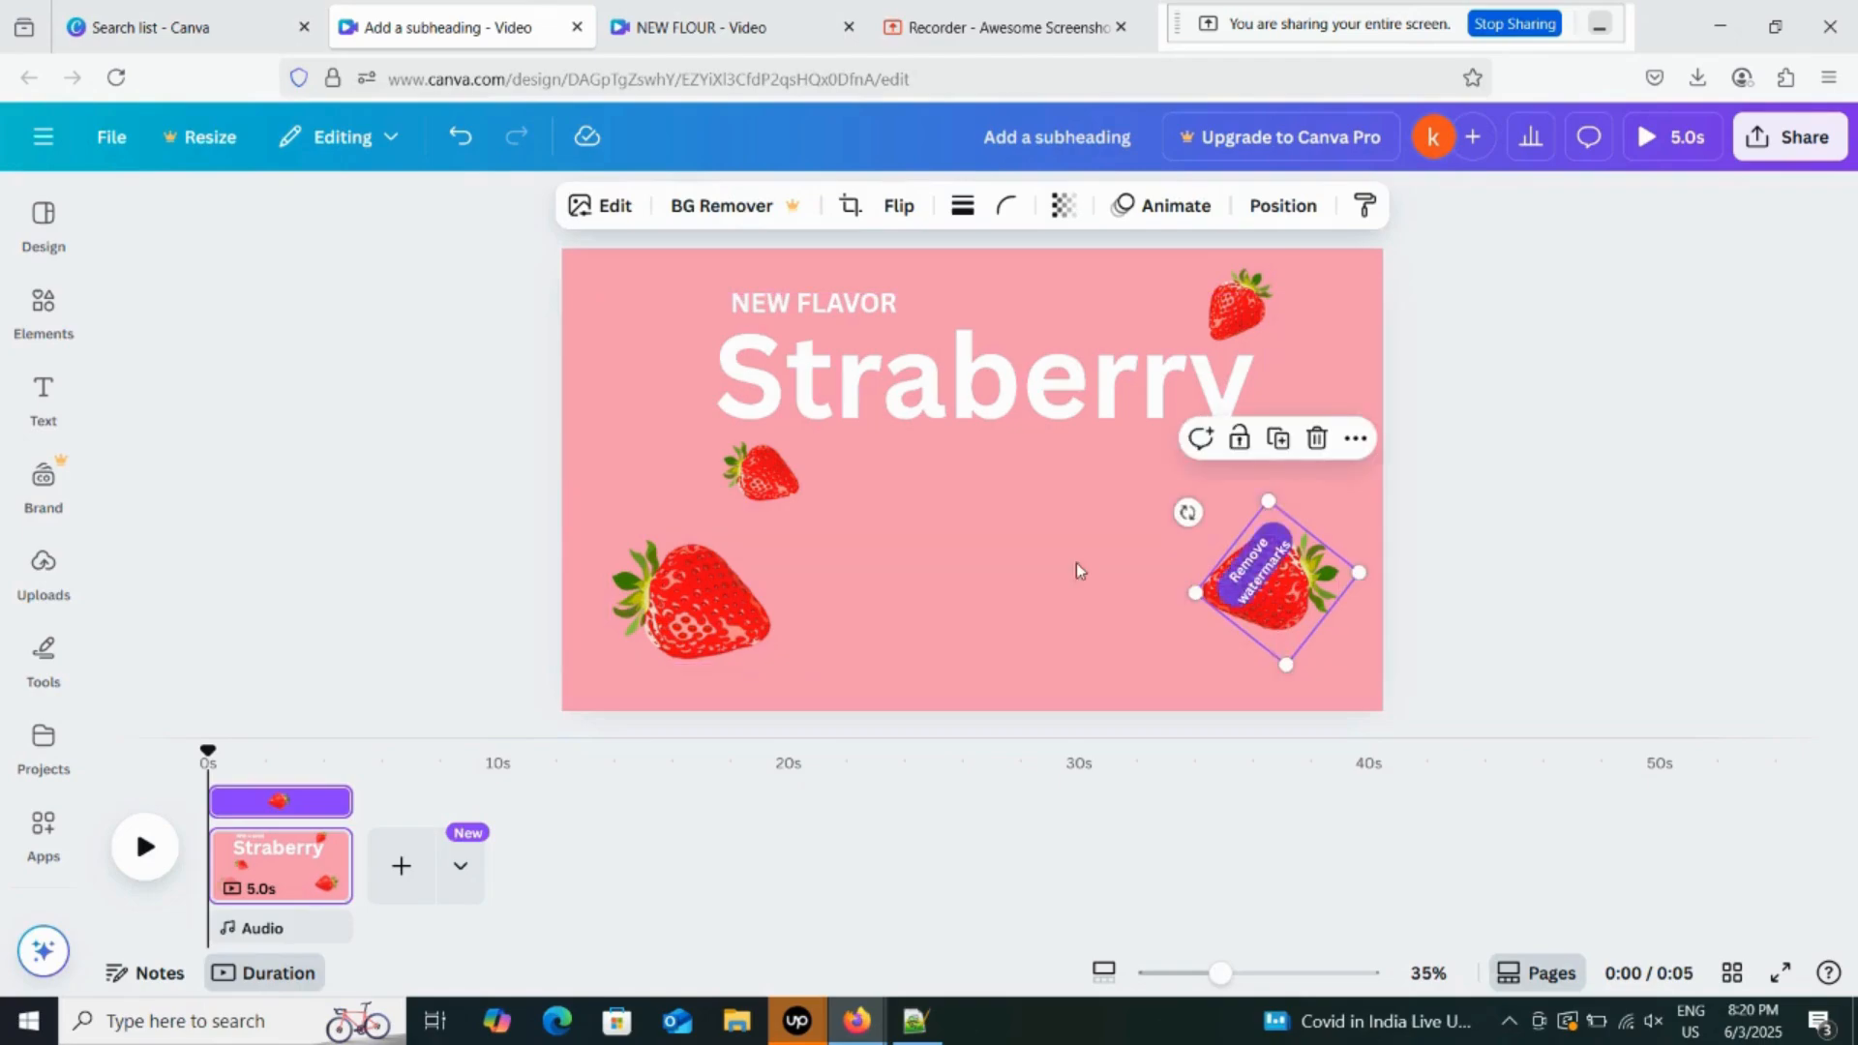
pyautogui.click(761, 471)
pyautogui.moveTo(767, 562); pyautogui.dragTo(817, 568)
pyautogui.moveTo(766, 469); pyautogui.dragTo(770, 440)
# Insert the uploaded pink ice cream cone image with the transparent background onto the page.
pyautogui.click(42, 395)
pyautogui.click(40, 474)
pyautogui.click(43, 569)
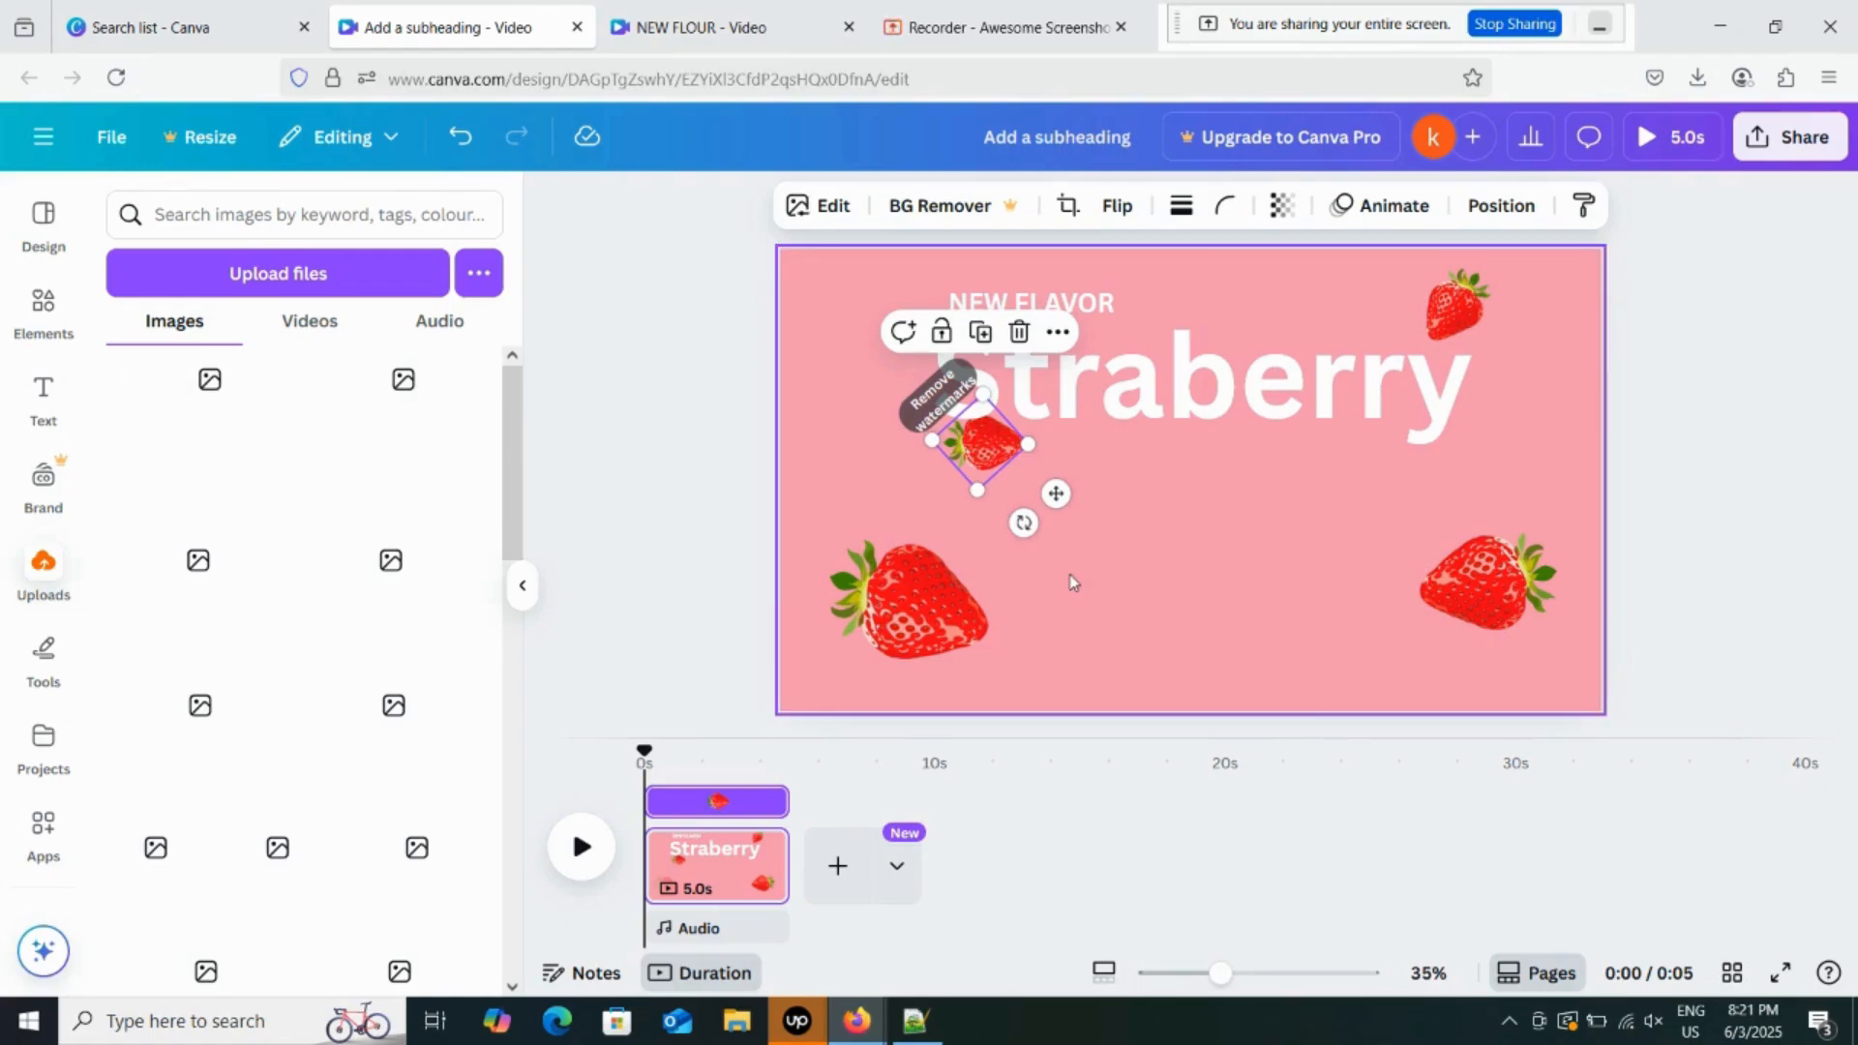
pyautogui.moveTo(282, 388)
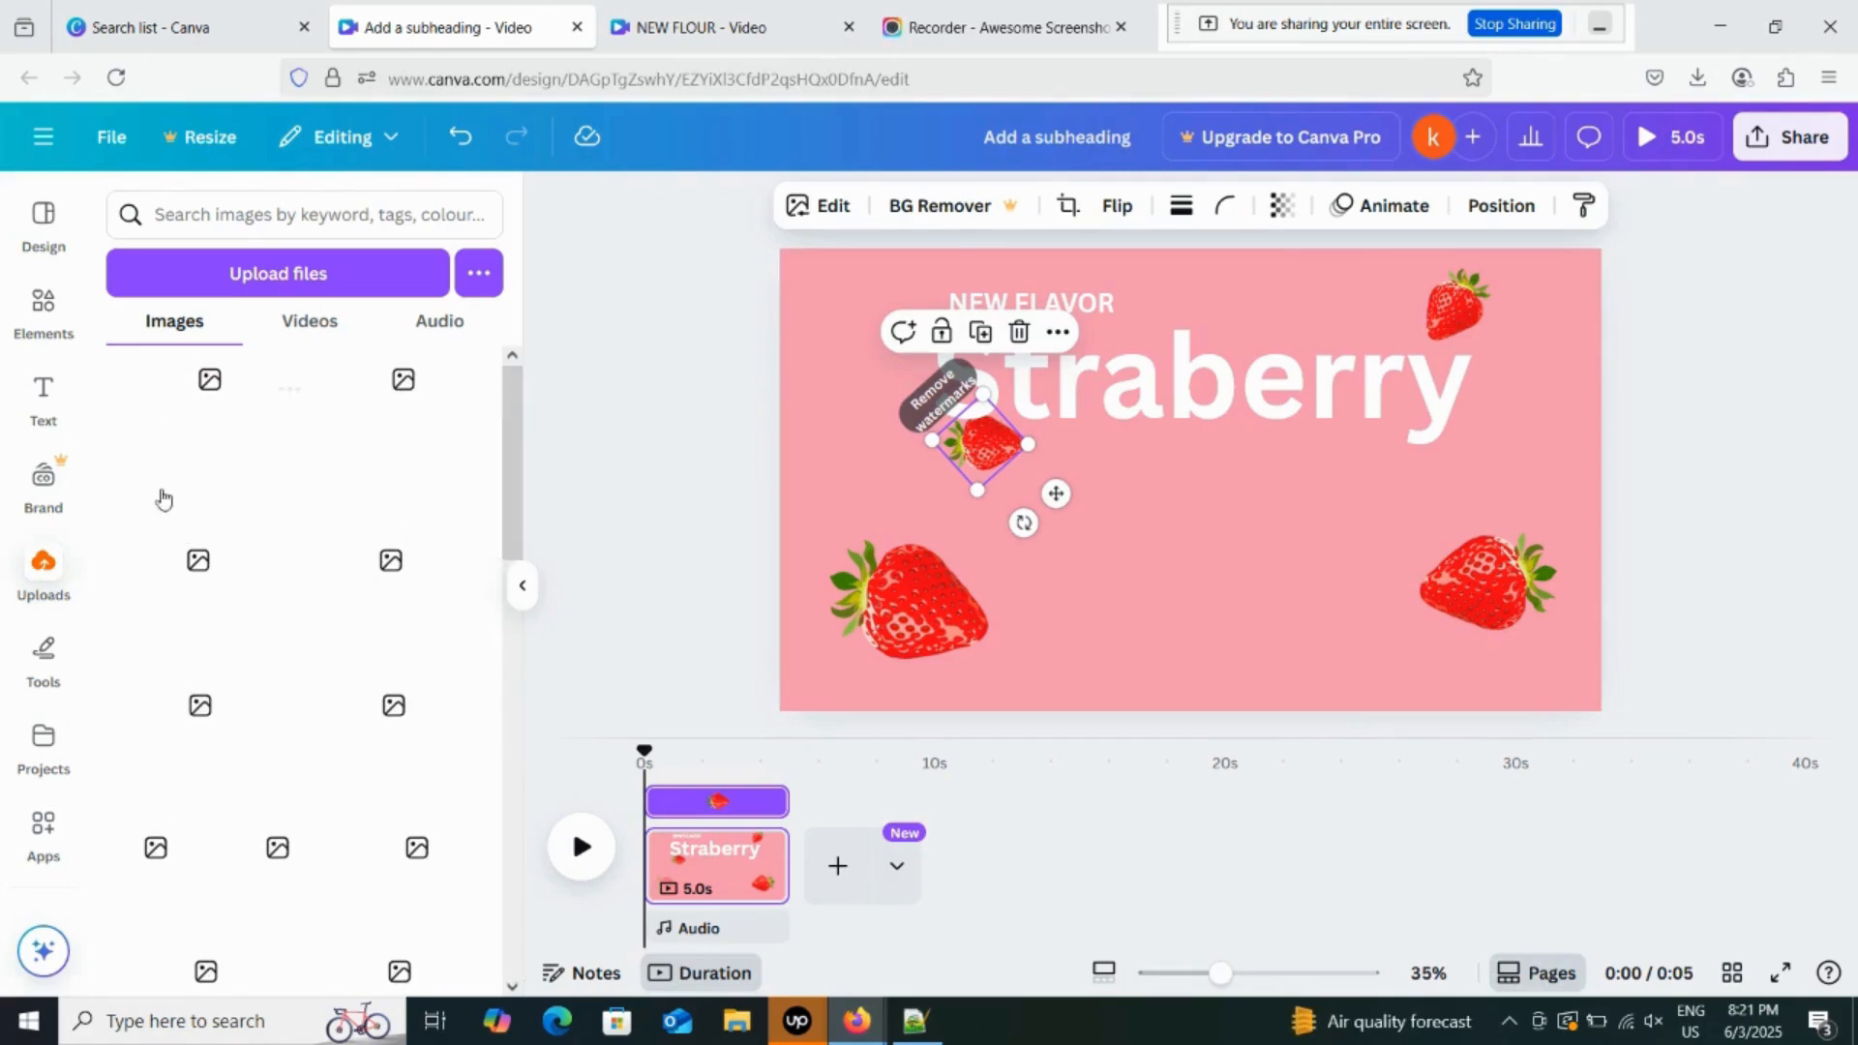
pyautogui.click(147, 429)
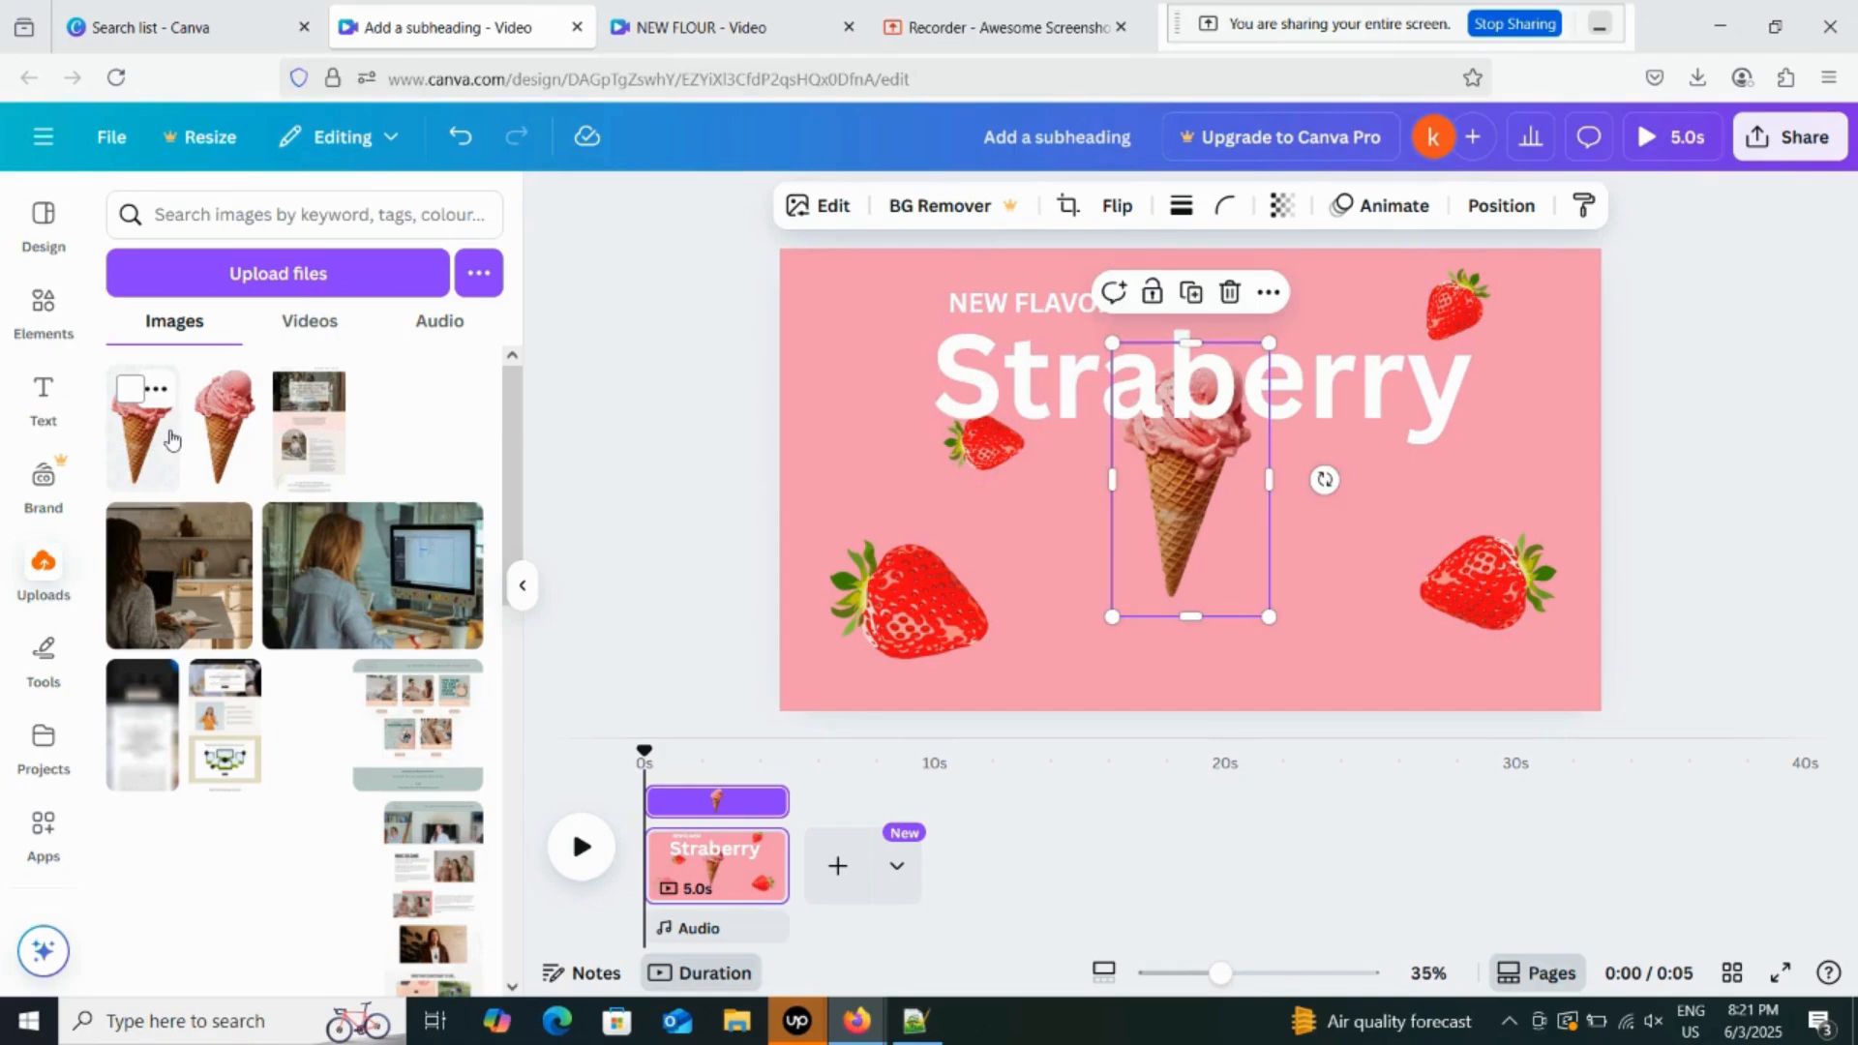
# Tilt the ice cream cone clockwise, enlarge it and centre it horizontally so its tip runs off the page's lower edge.
pyautogui.moveTo(1268, 616); pyautogui.dragTo(1388, 792)
pyautogui.moveTo(1221, 566); pyautogui.dragTo(1180, 515)
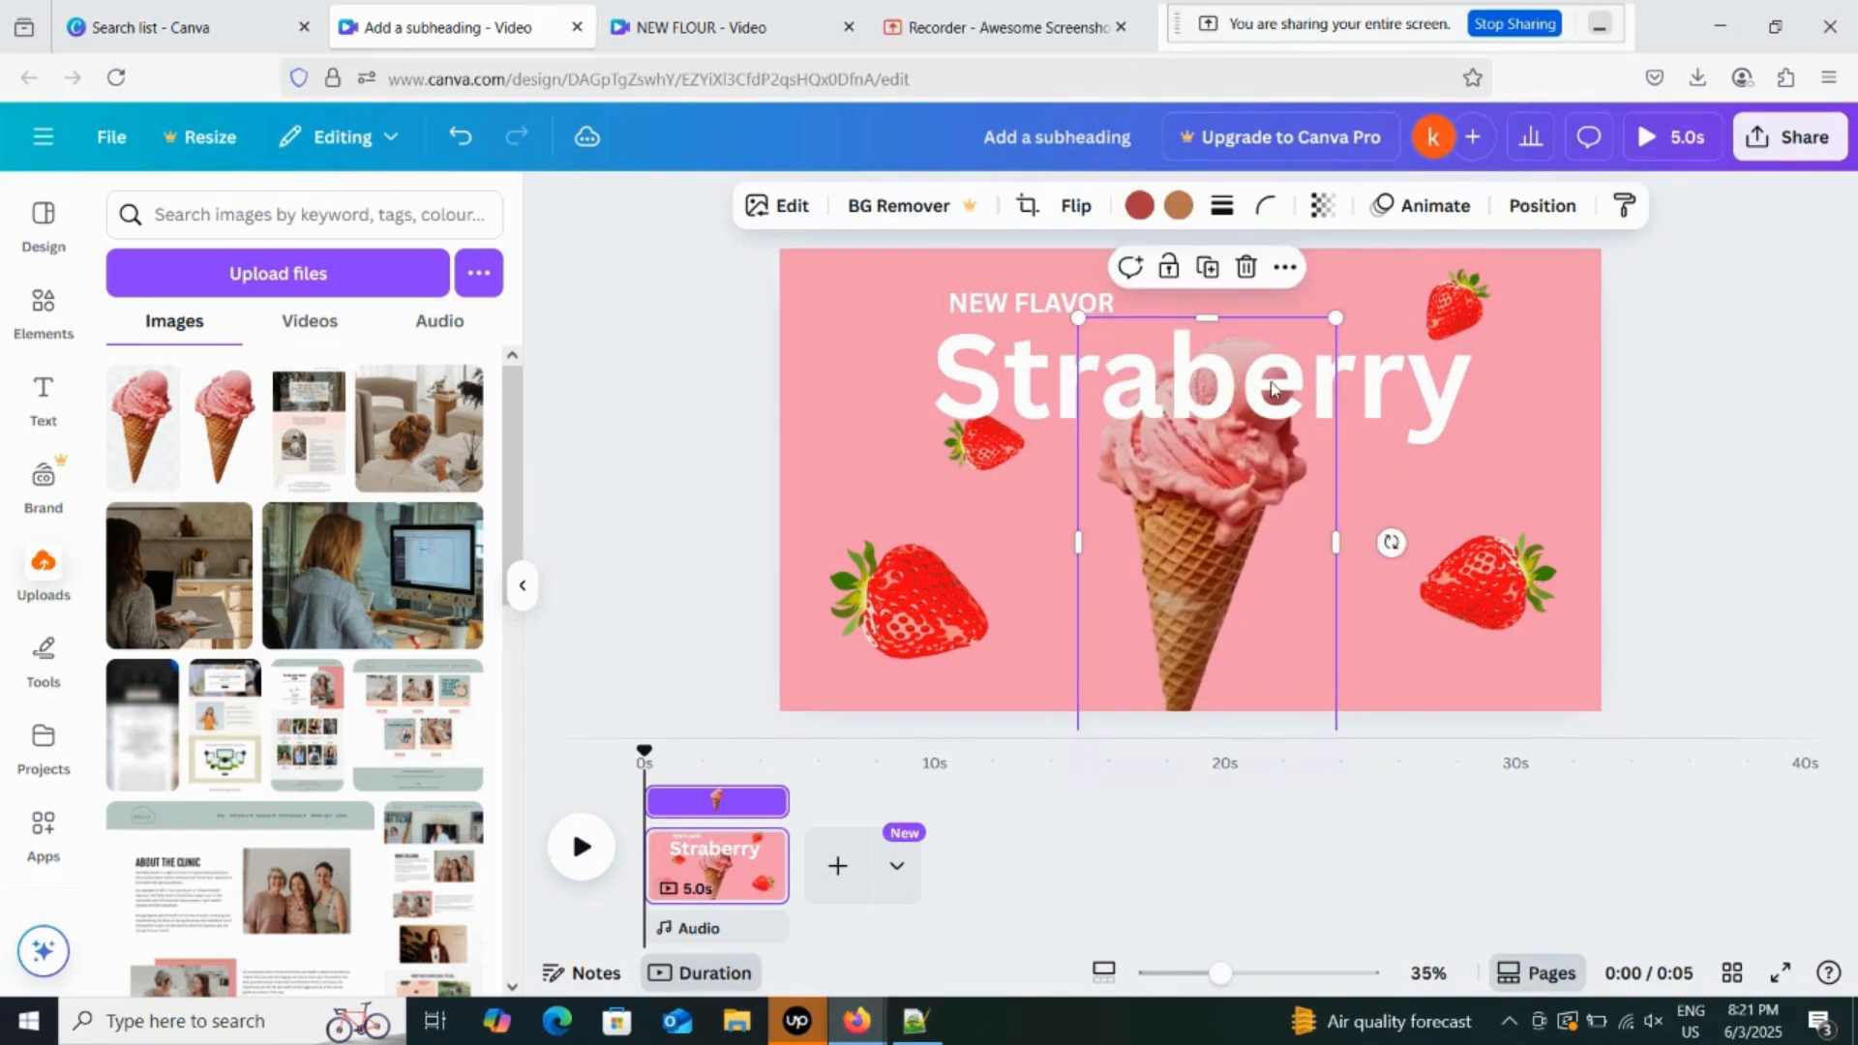
pyautogui.moveTo(1335, 319); pyautogui.dragTo(1258, 483)
pyautogui.moveTo(1178, 579); pyautogui.dragTo(1219, 474)
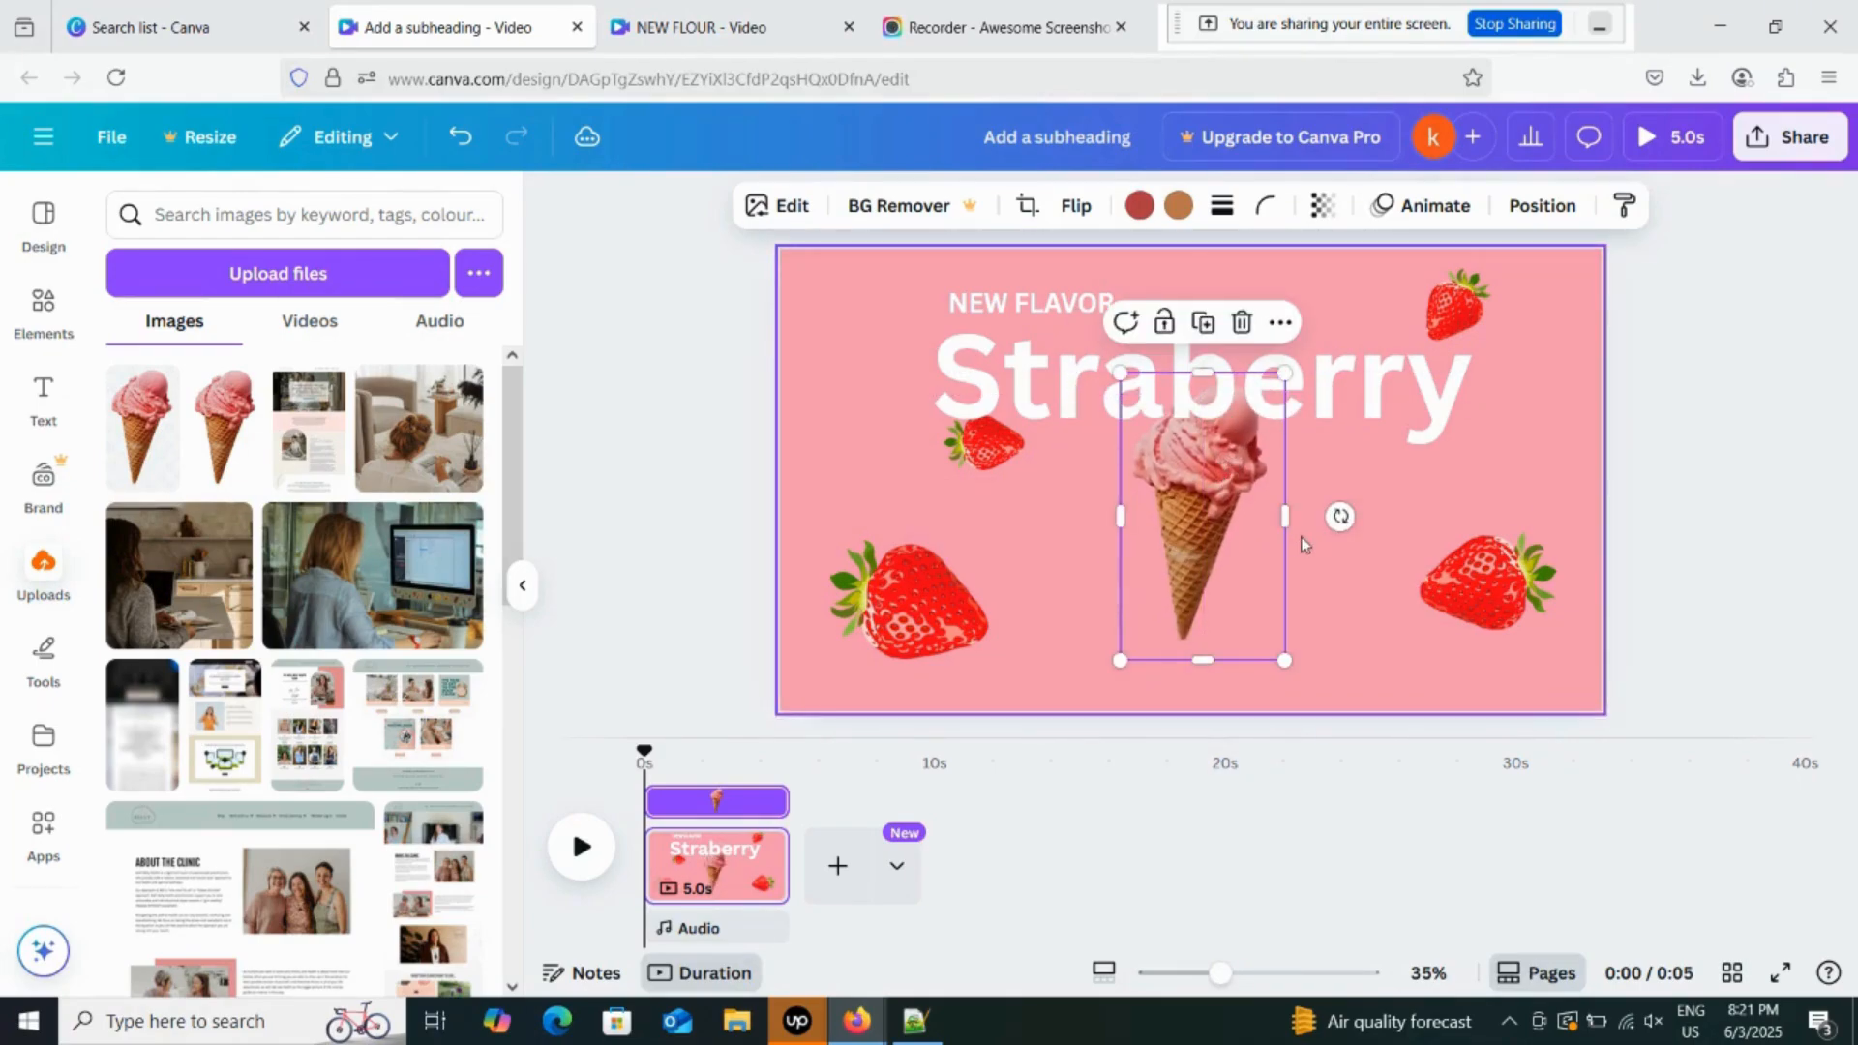
pyautogui.moveTo(1340, 516)
pyautogui.mouseDown()
pyautogui.moveTo(1257, 572)
pyautogui.moveTo(1330, 549)
pyautogui.mouseUp()
pyautogui.moveTo(1259, 622); pyautogui.dragTo(1285, 871)
pyautogui.moveTo(1183, 593); pyautogui.dragTo(1149, 565)
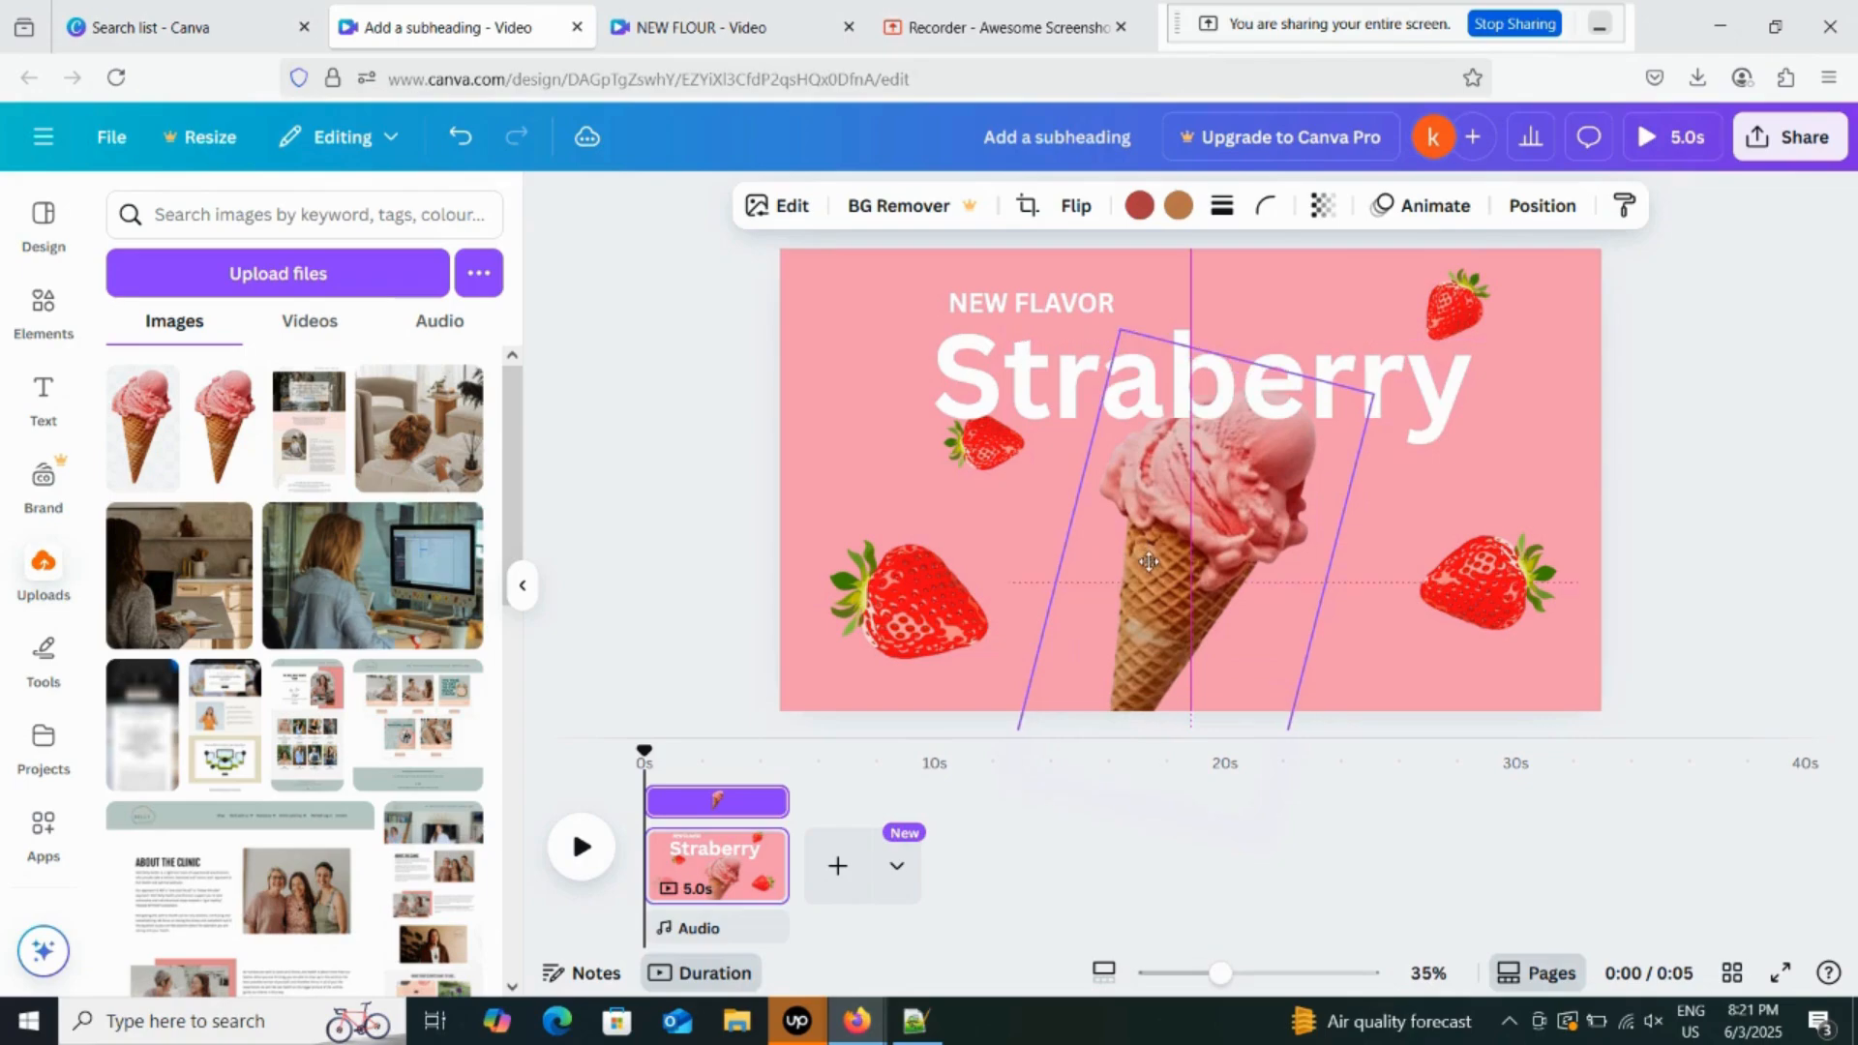
# Bring the ice cream cone in front of the Straberry heading and nudge it slightly down.
pyautogui.rightClick(1148, 564)
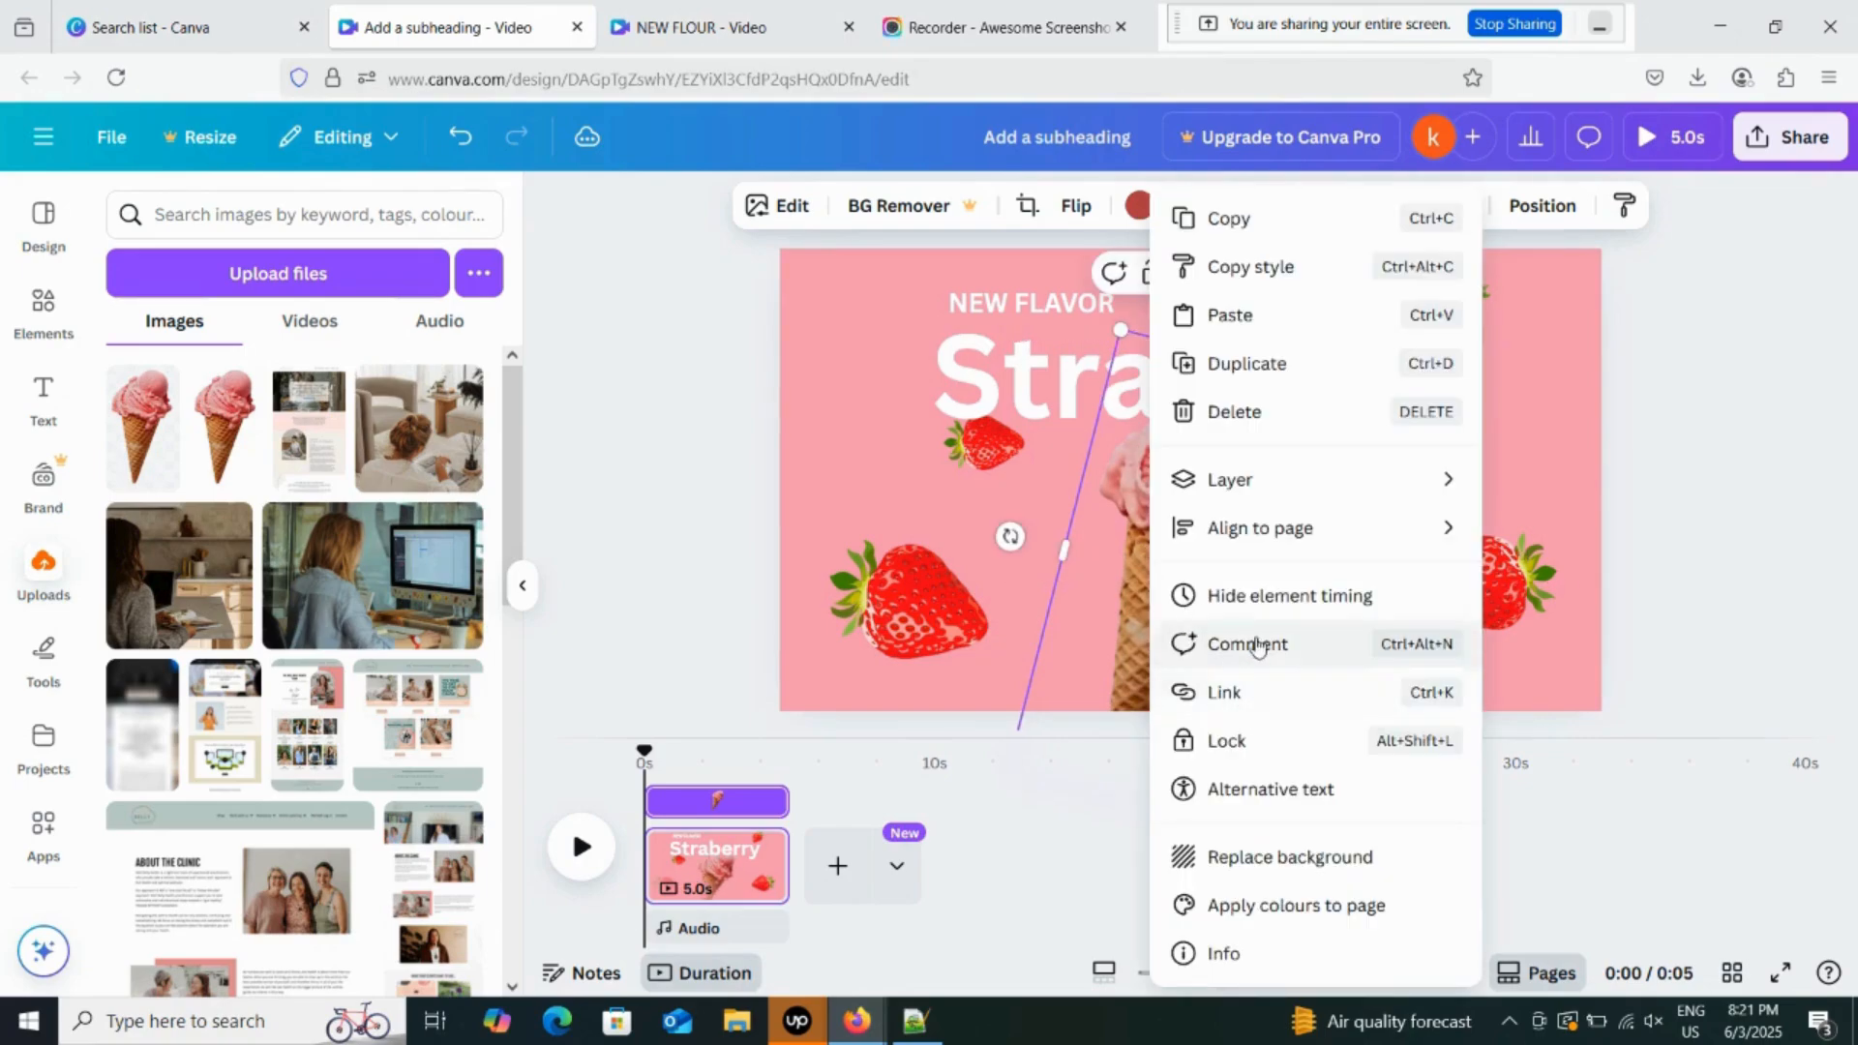
pyautogui.moveTo(1261, 543)
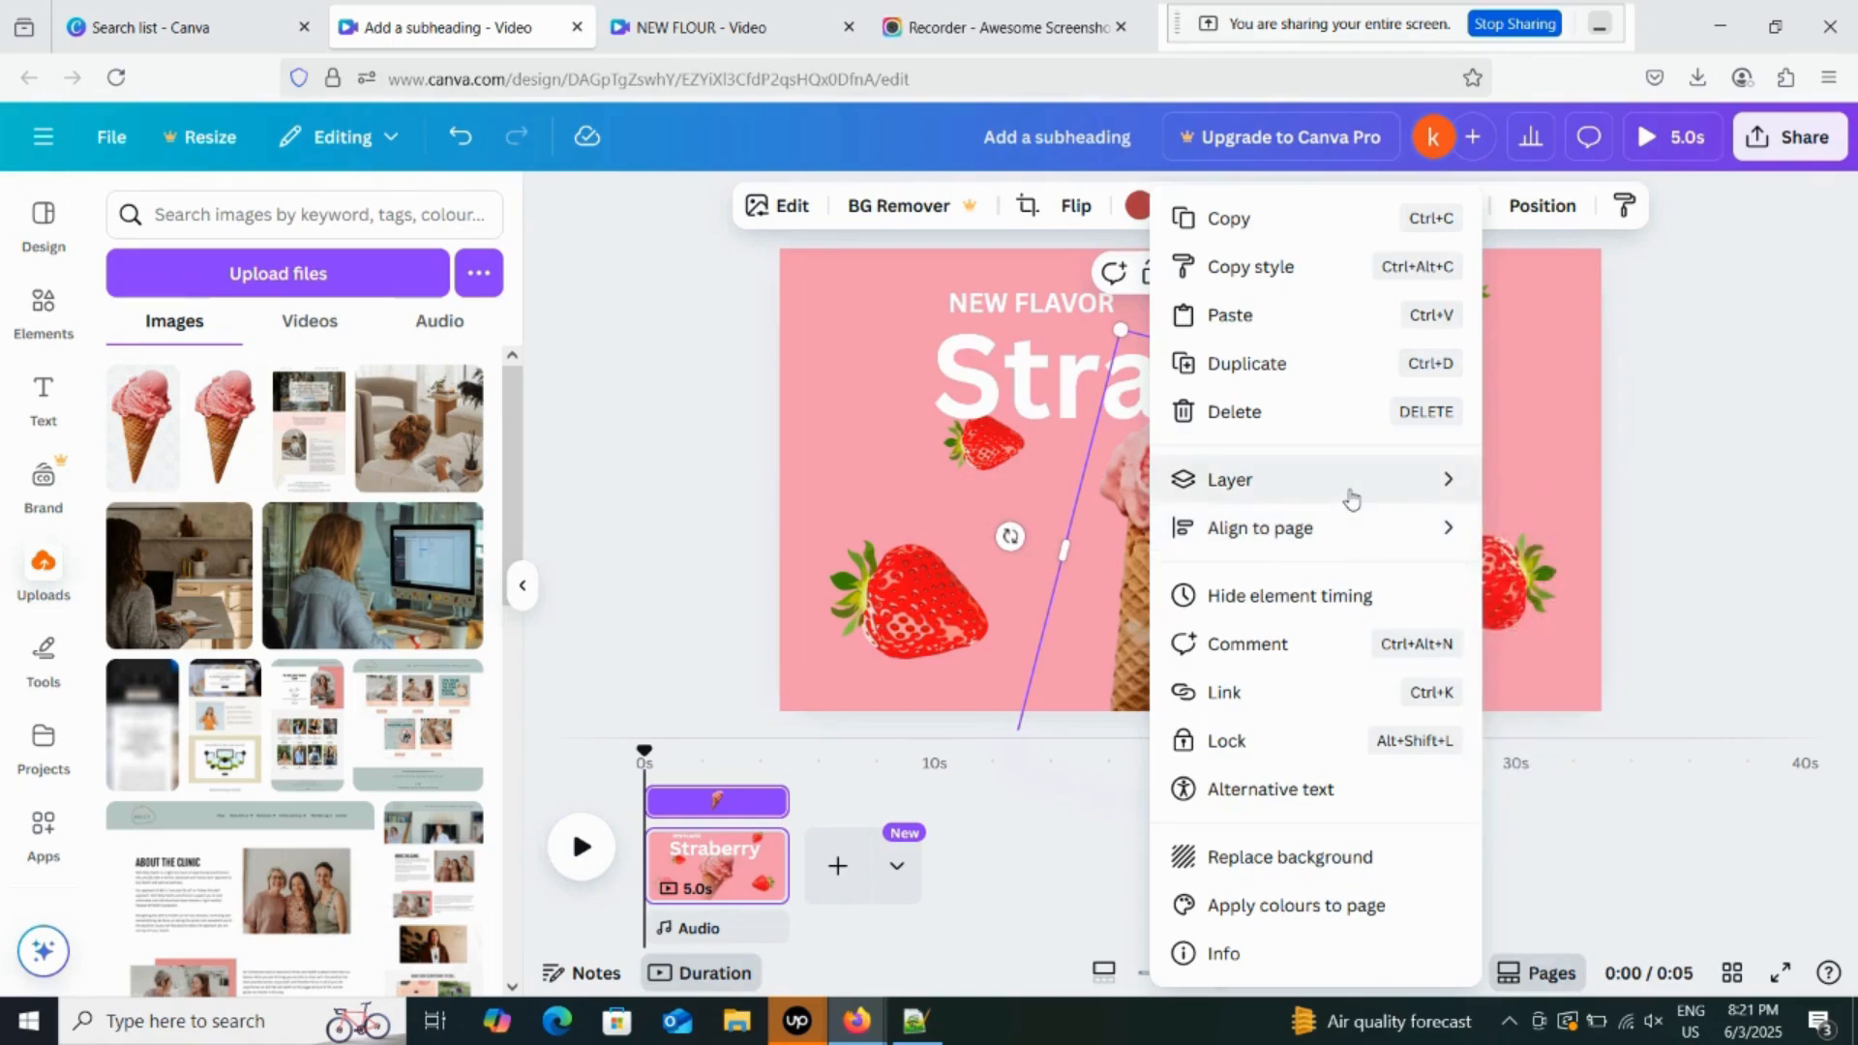
pyautogui.moveTo(1351, 494)
pyautogui.click(1558, 494)
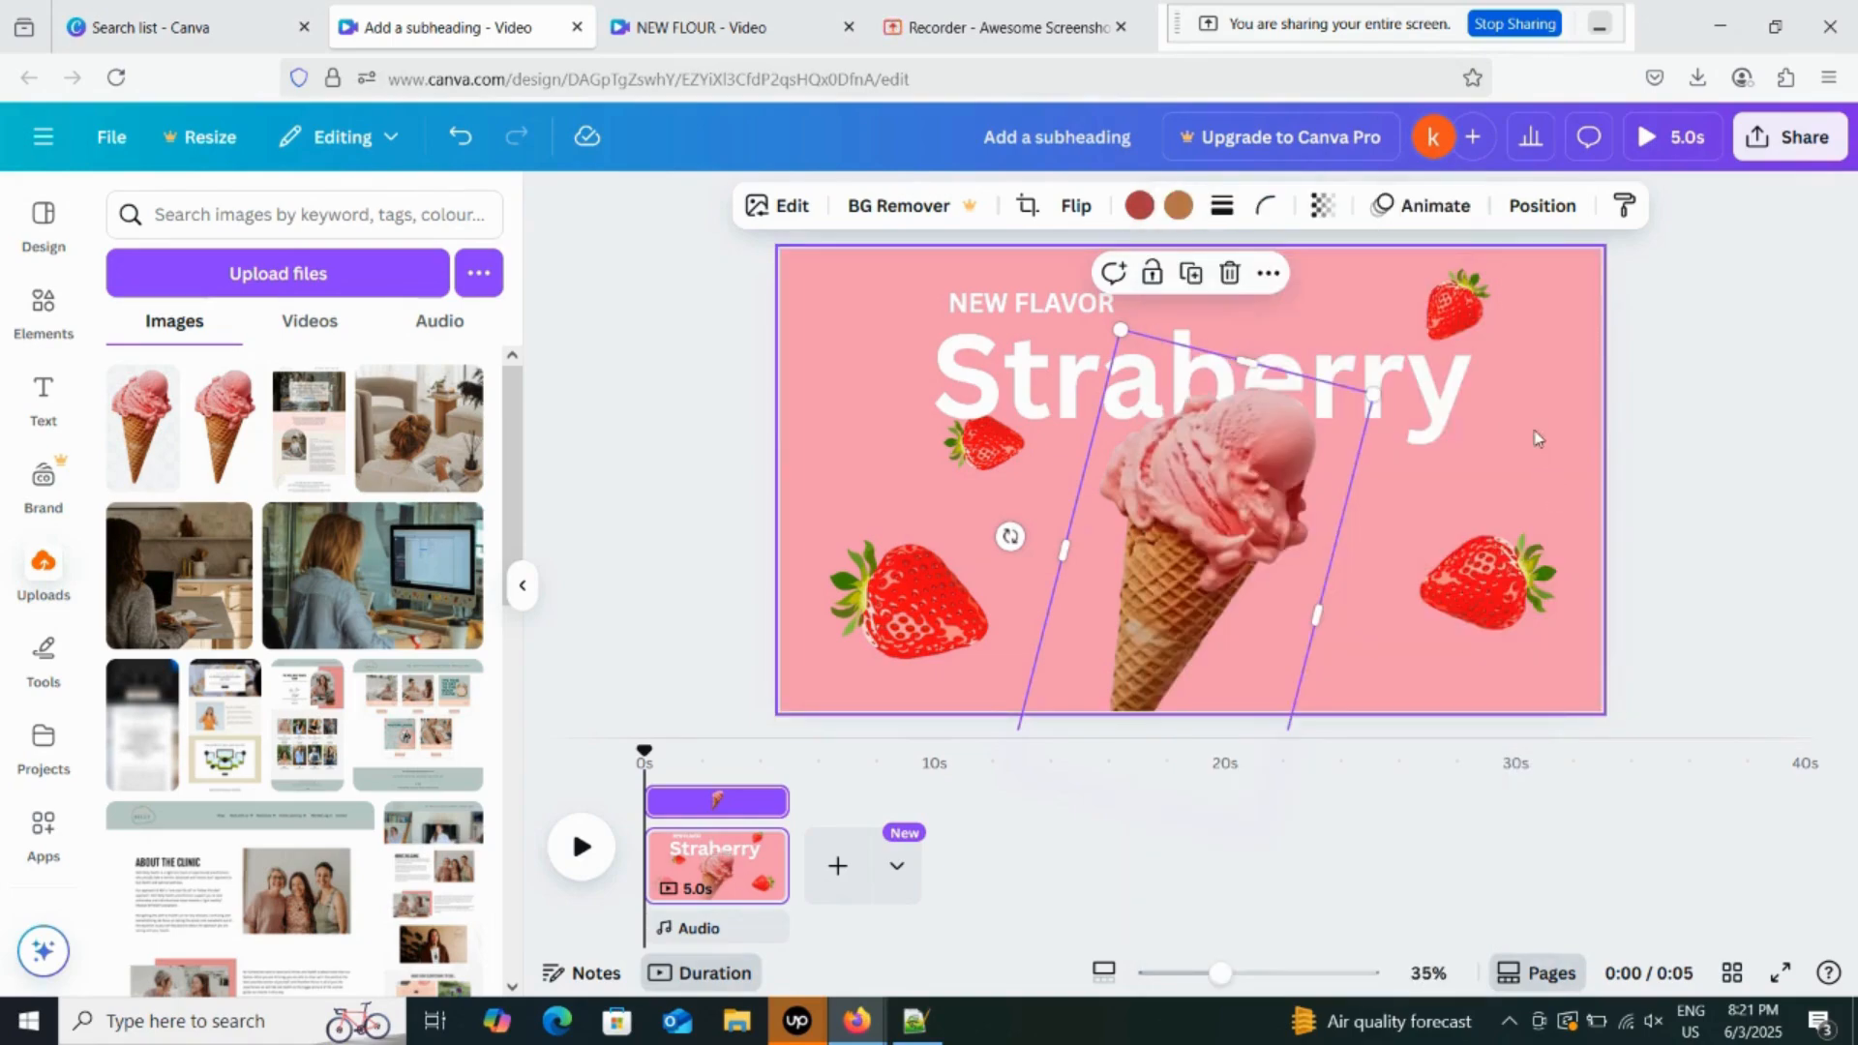
pyautogui.click(1522, 446)
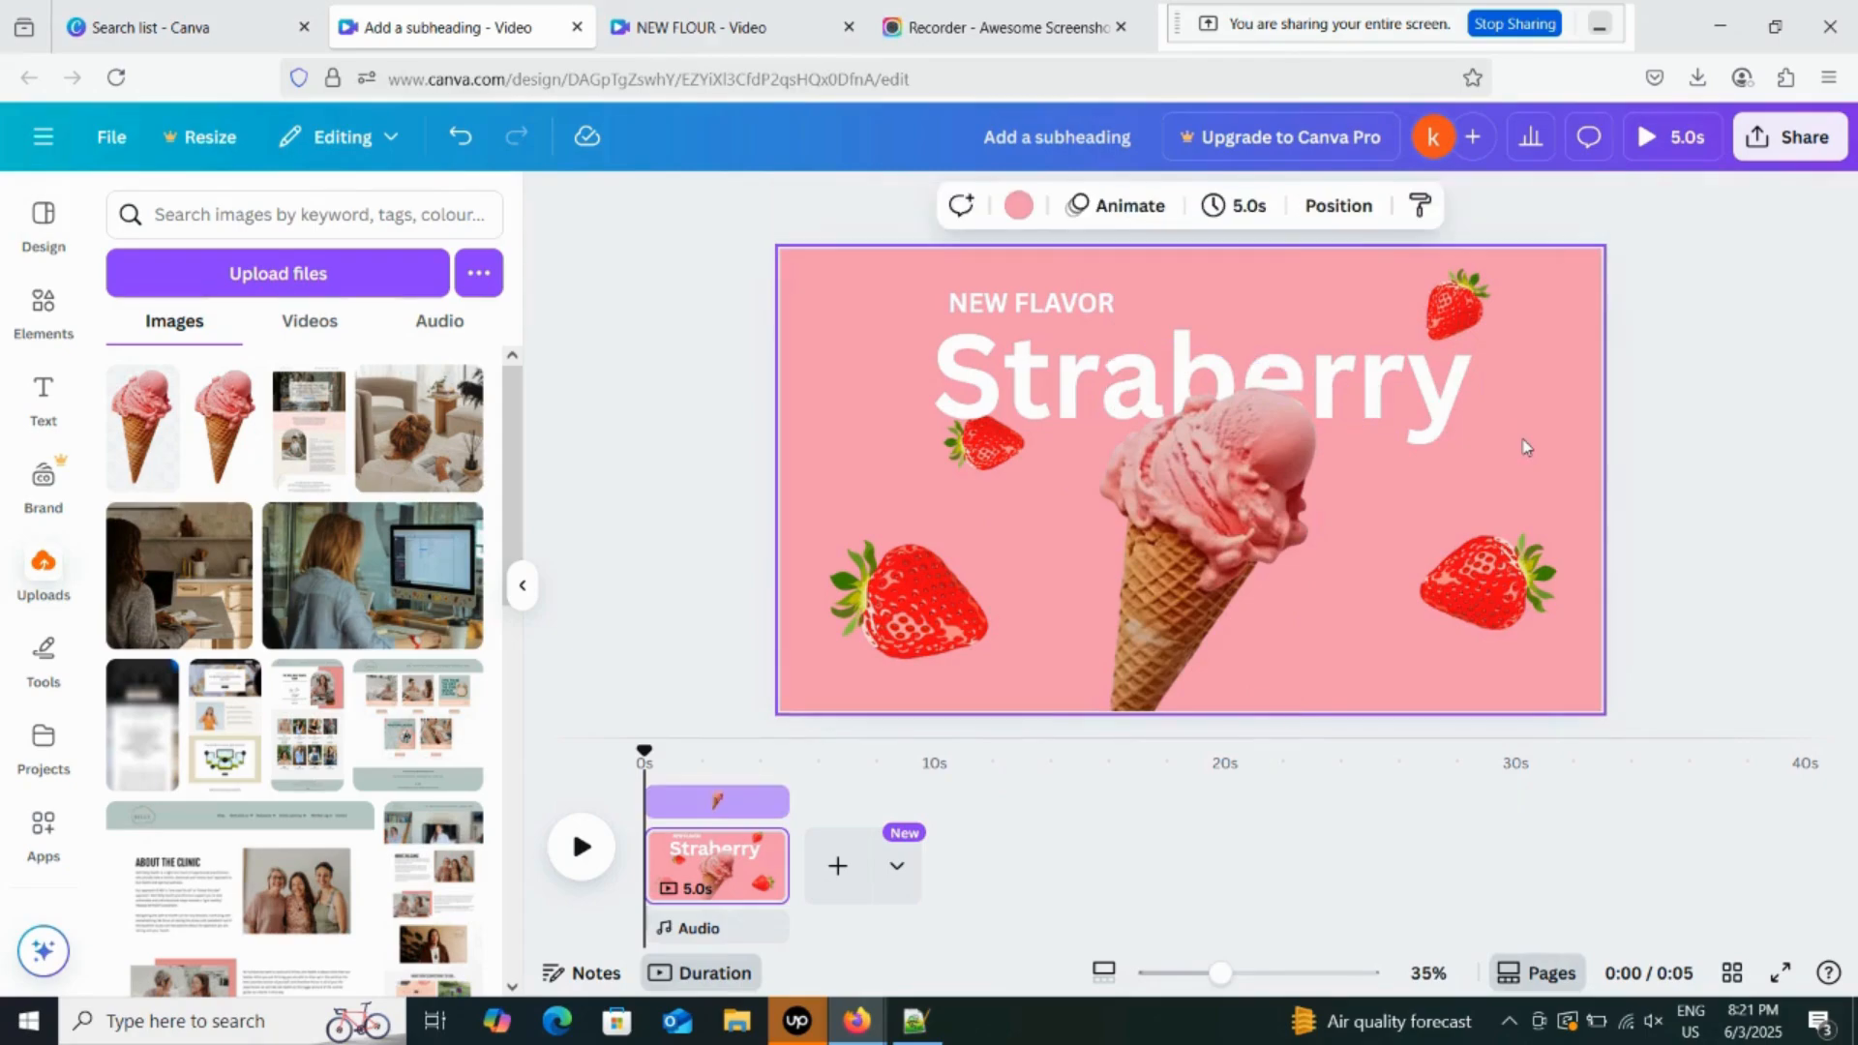
pyautogui.click(1171, 665)
pyautogui.click(834, 480)
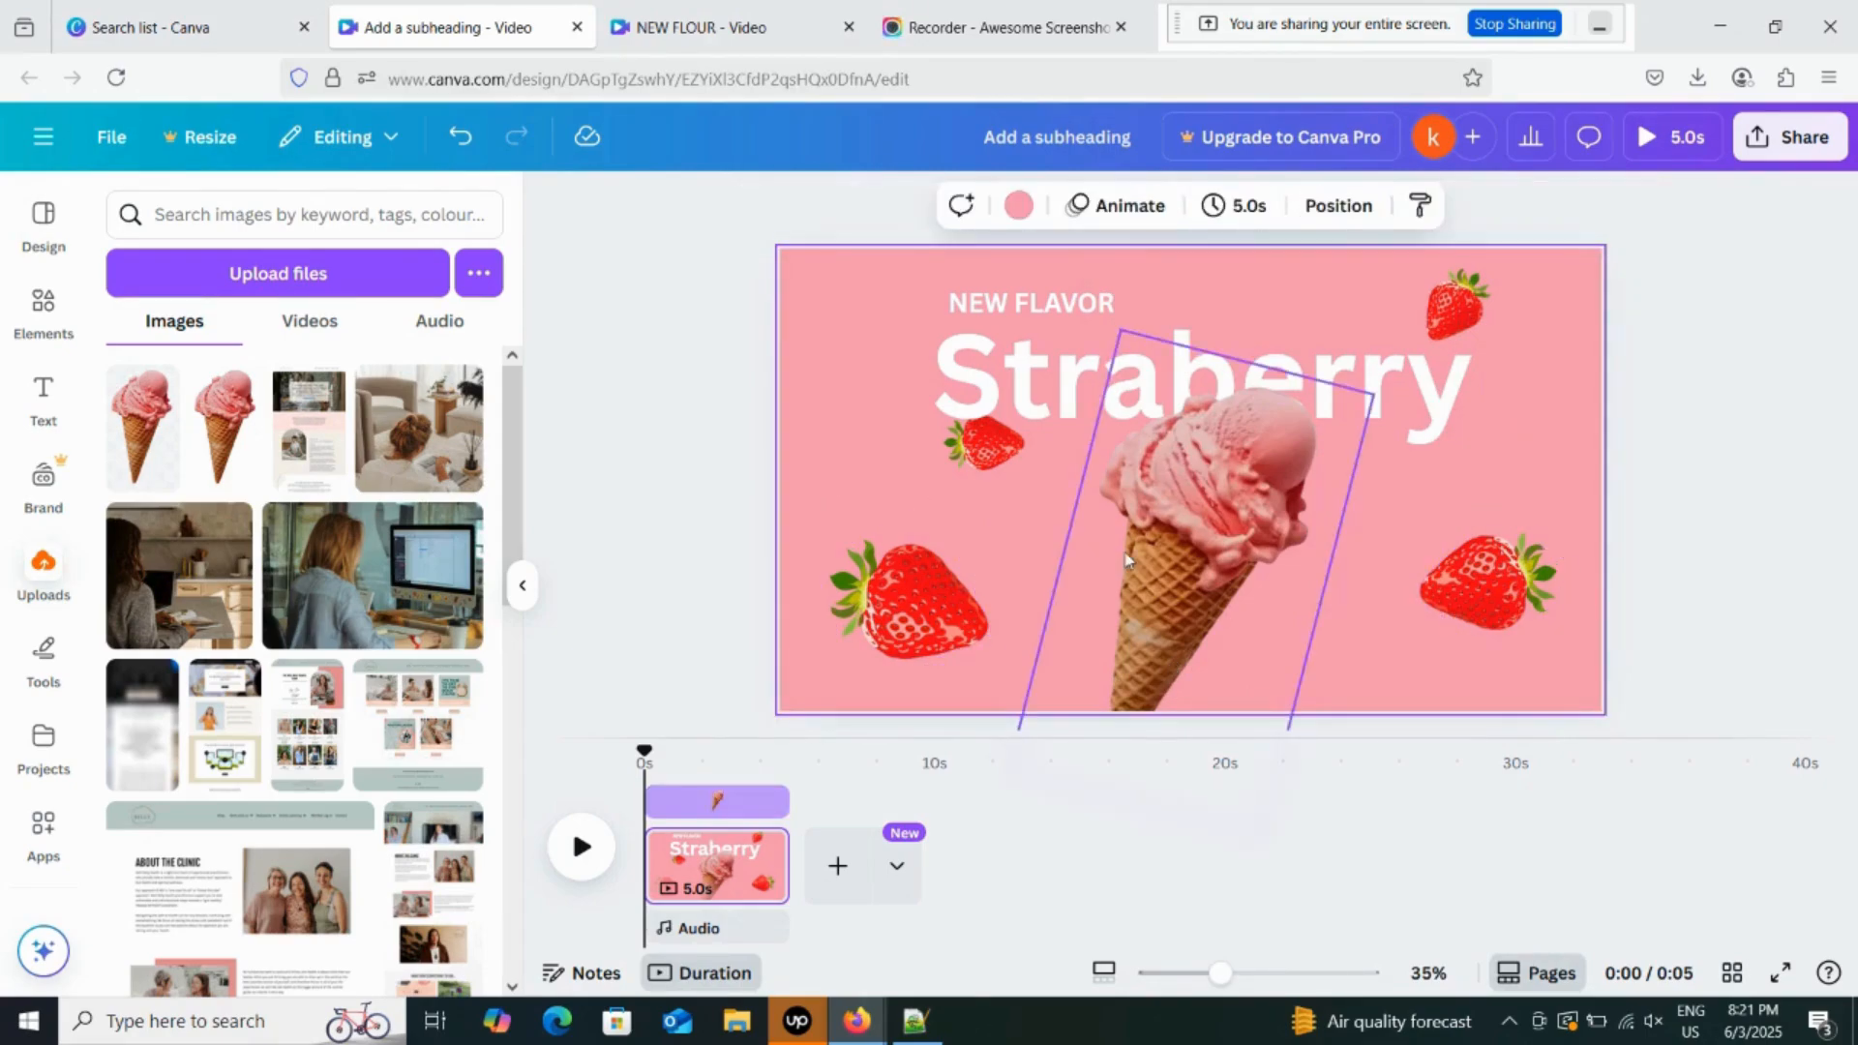
pyautogui.moveTo(1121, 555); pyautogui.dragTo(1120, 565)
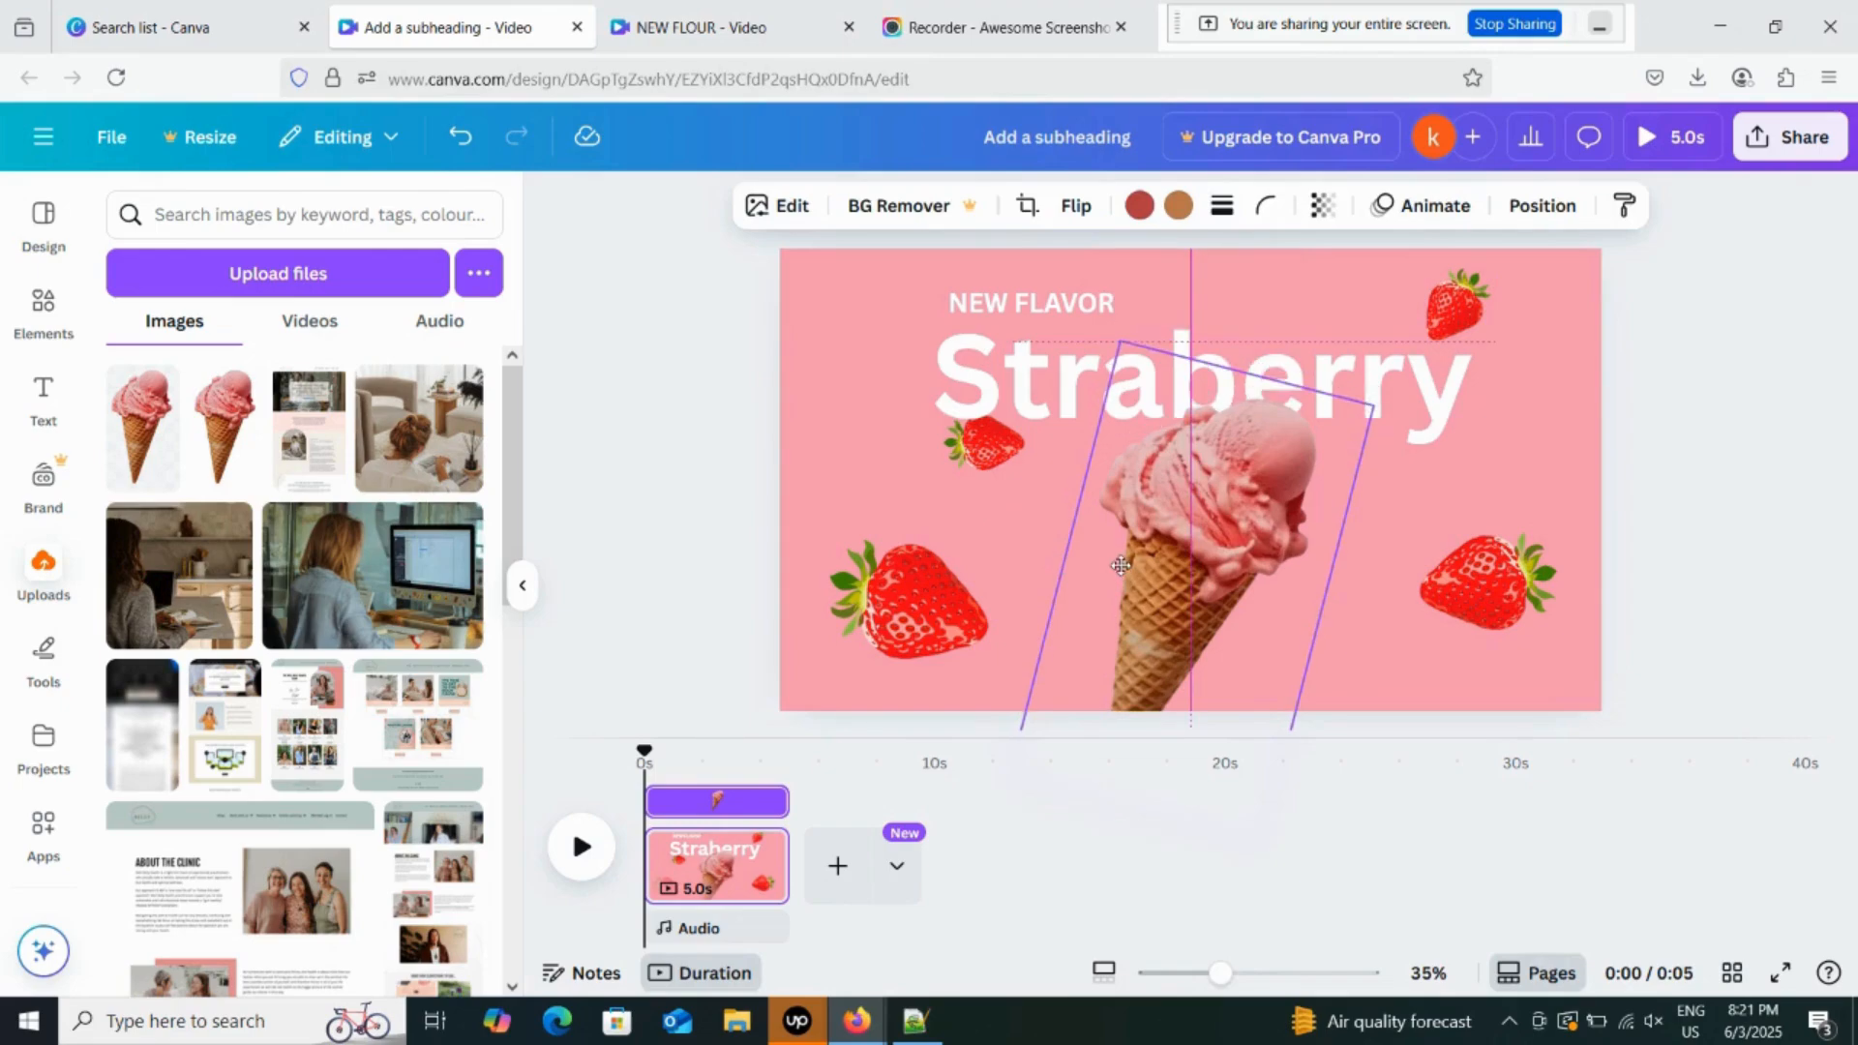
# Duplicate the page and apply a Match & Move transition of 1.6 seconds between the two pages.
pyautogui.rightClick(718, 883)
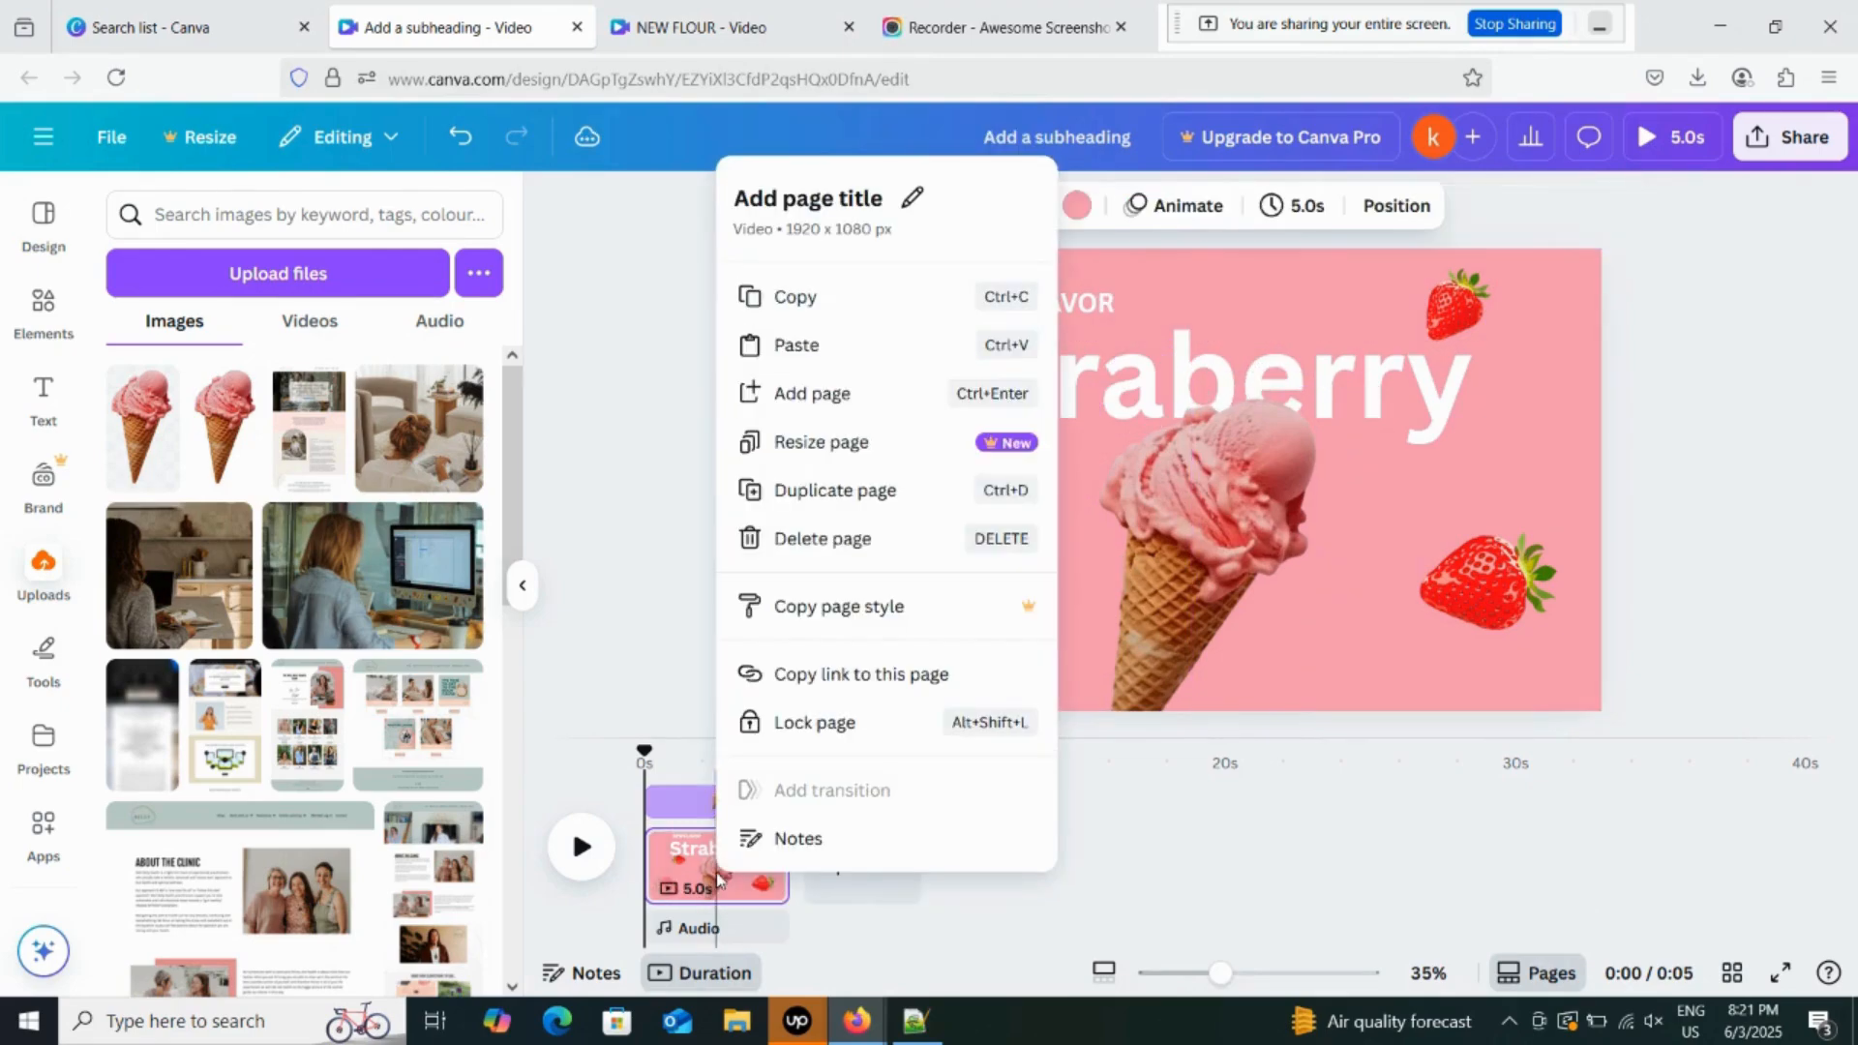
pyautogui.click(825, 488)
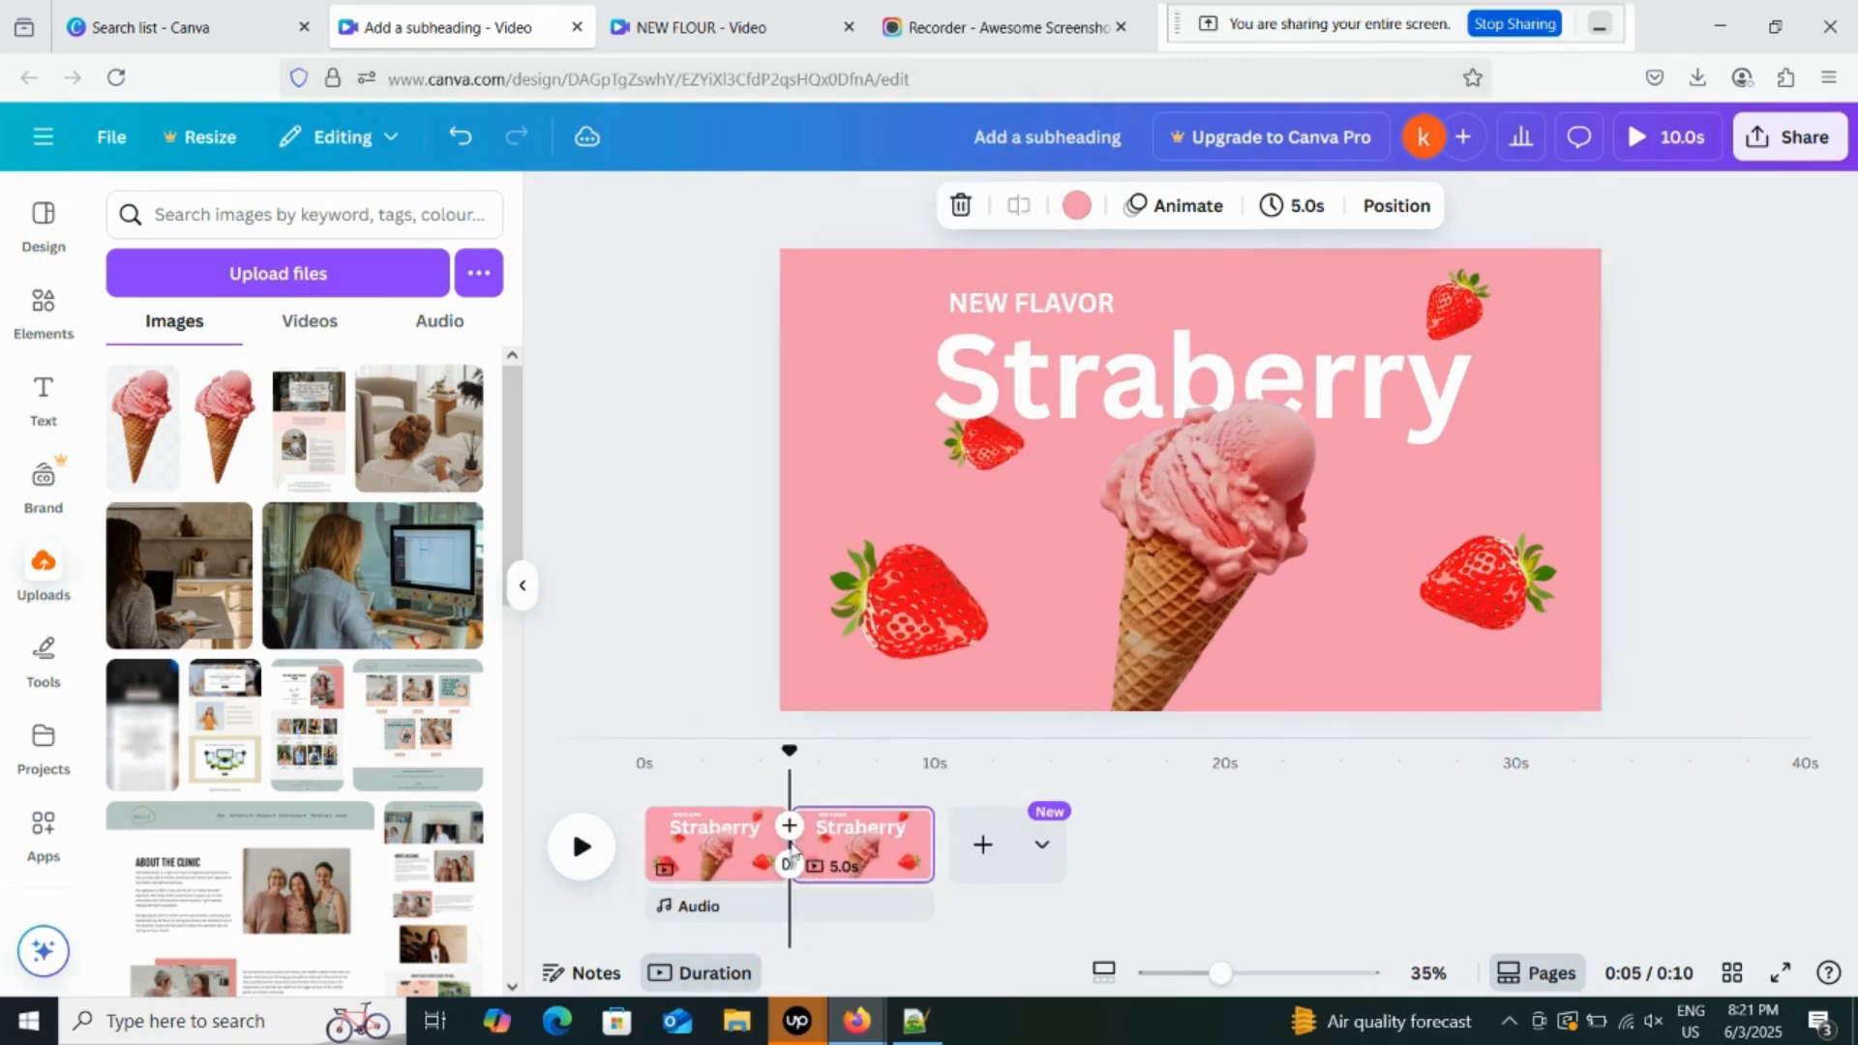
pyautogui.click(789, 864)
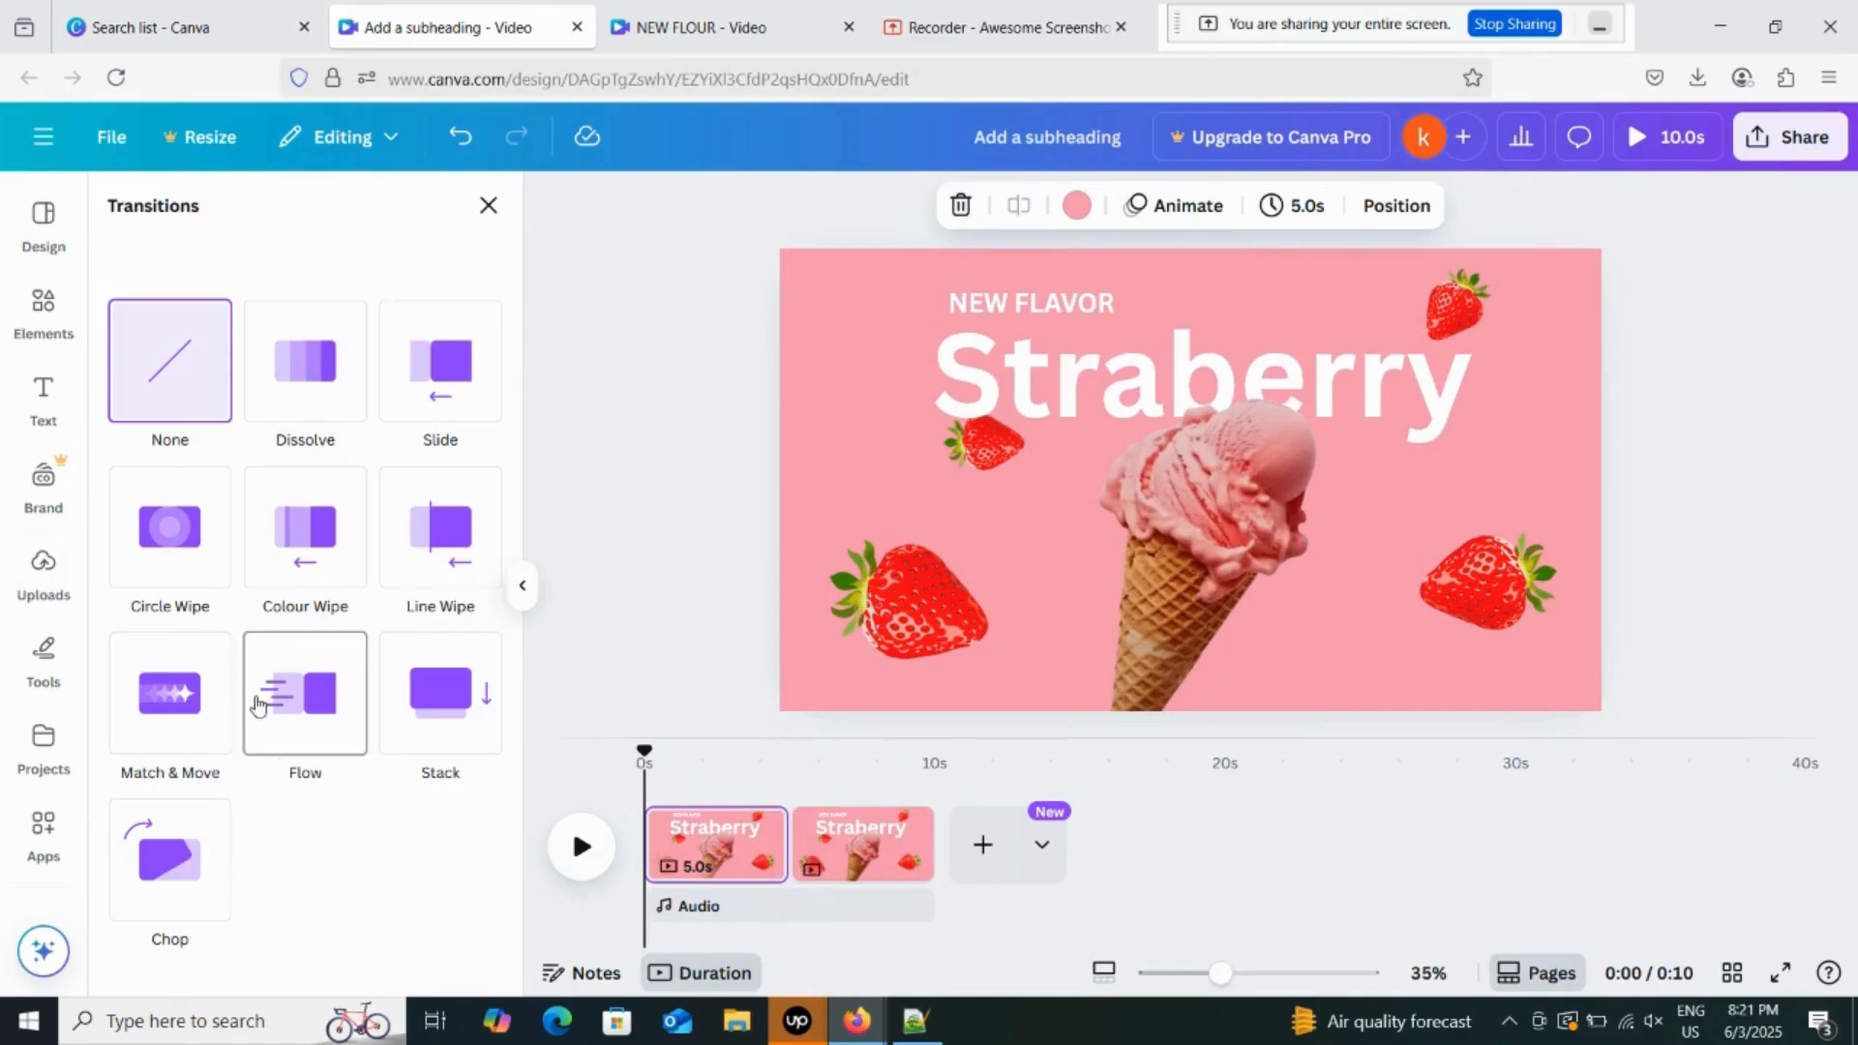
pyautogui.click(168, 736)
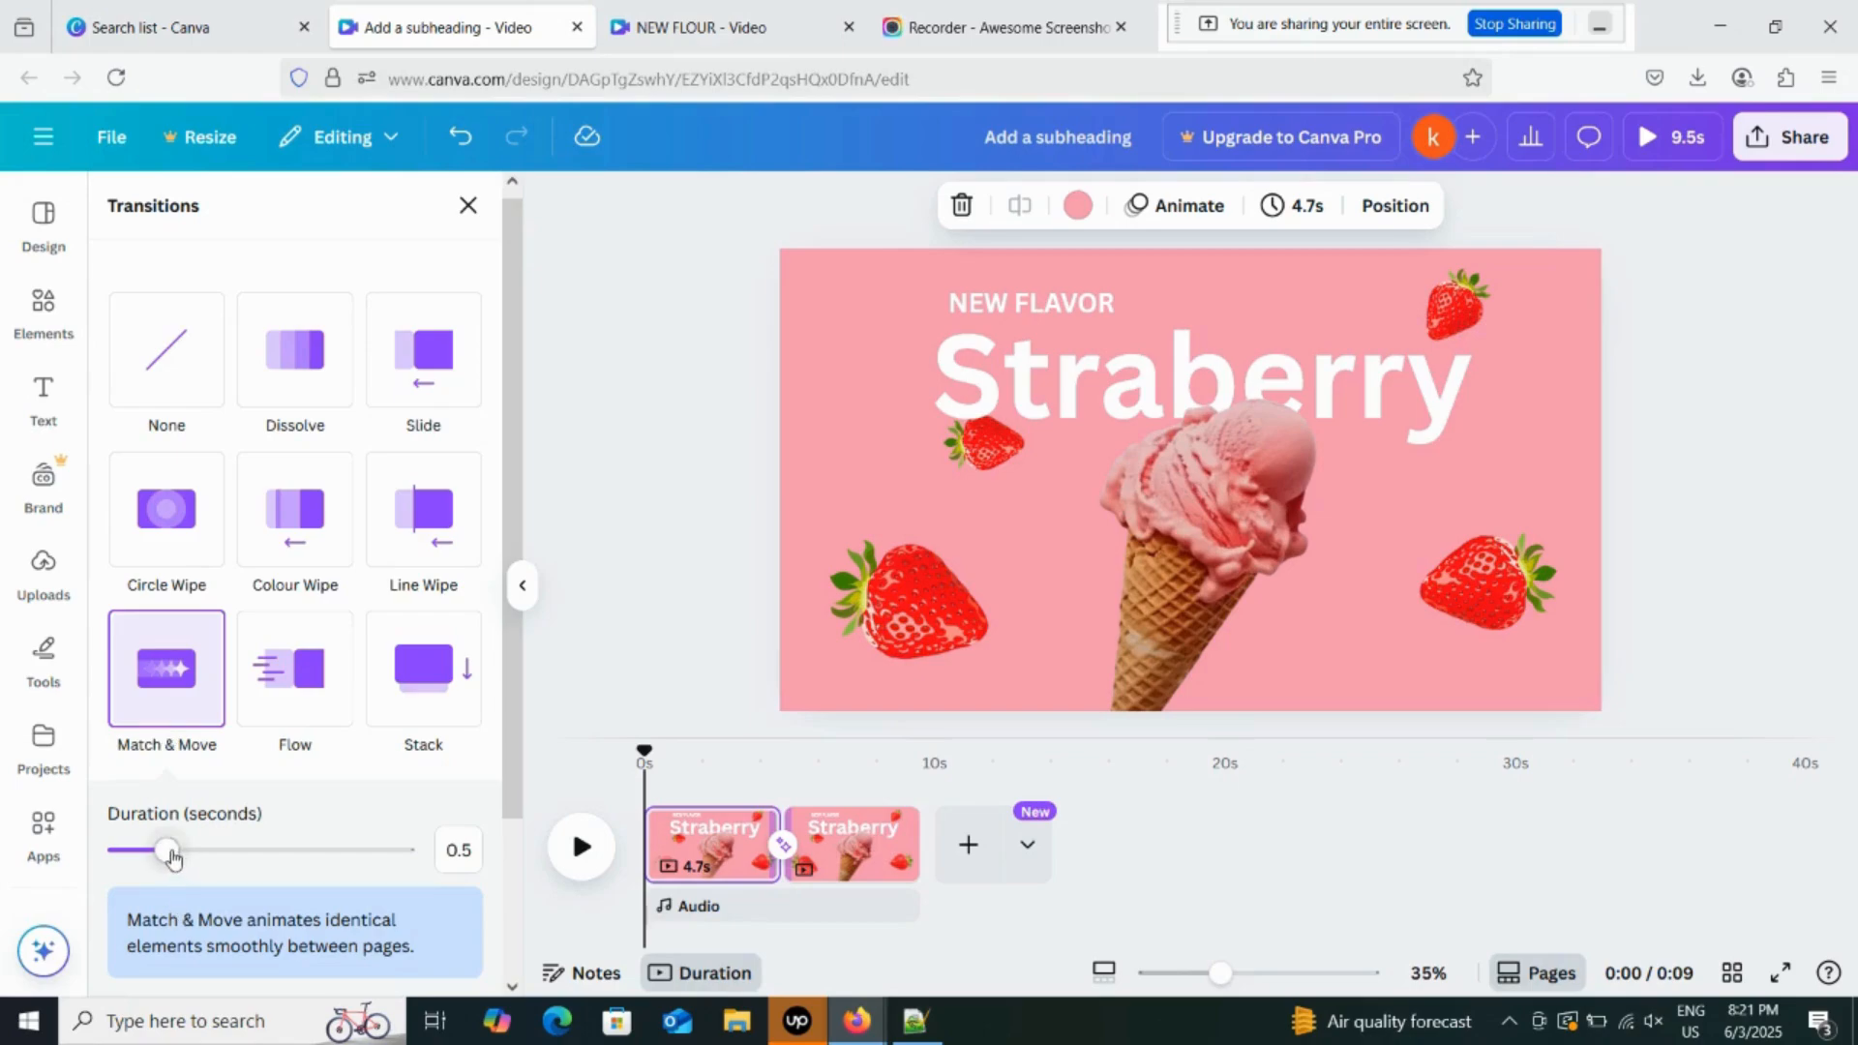
pyautogui.moveTo(299, 851); pyautogui.dragTo(300, 852)
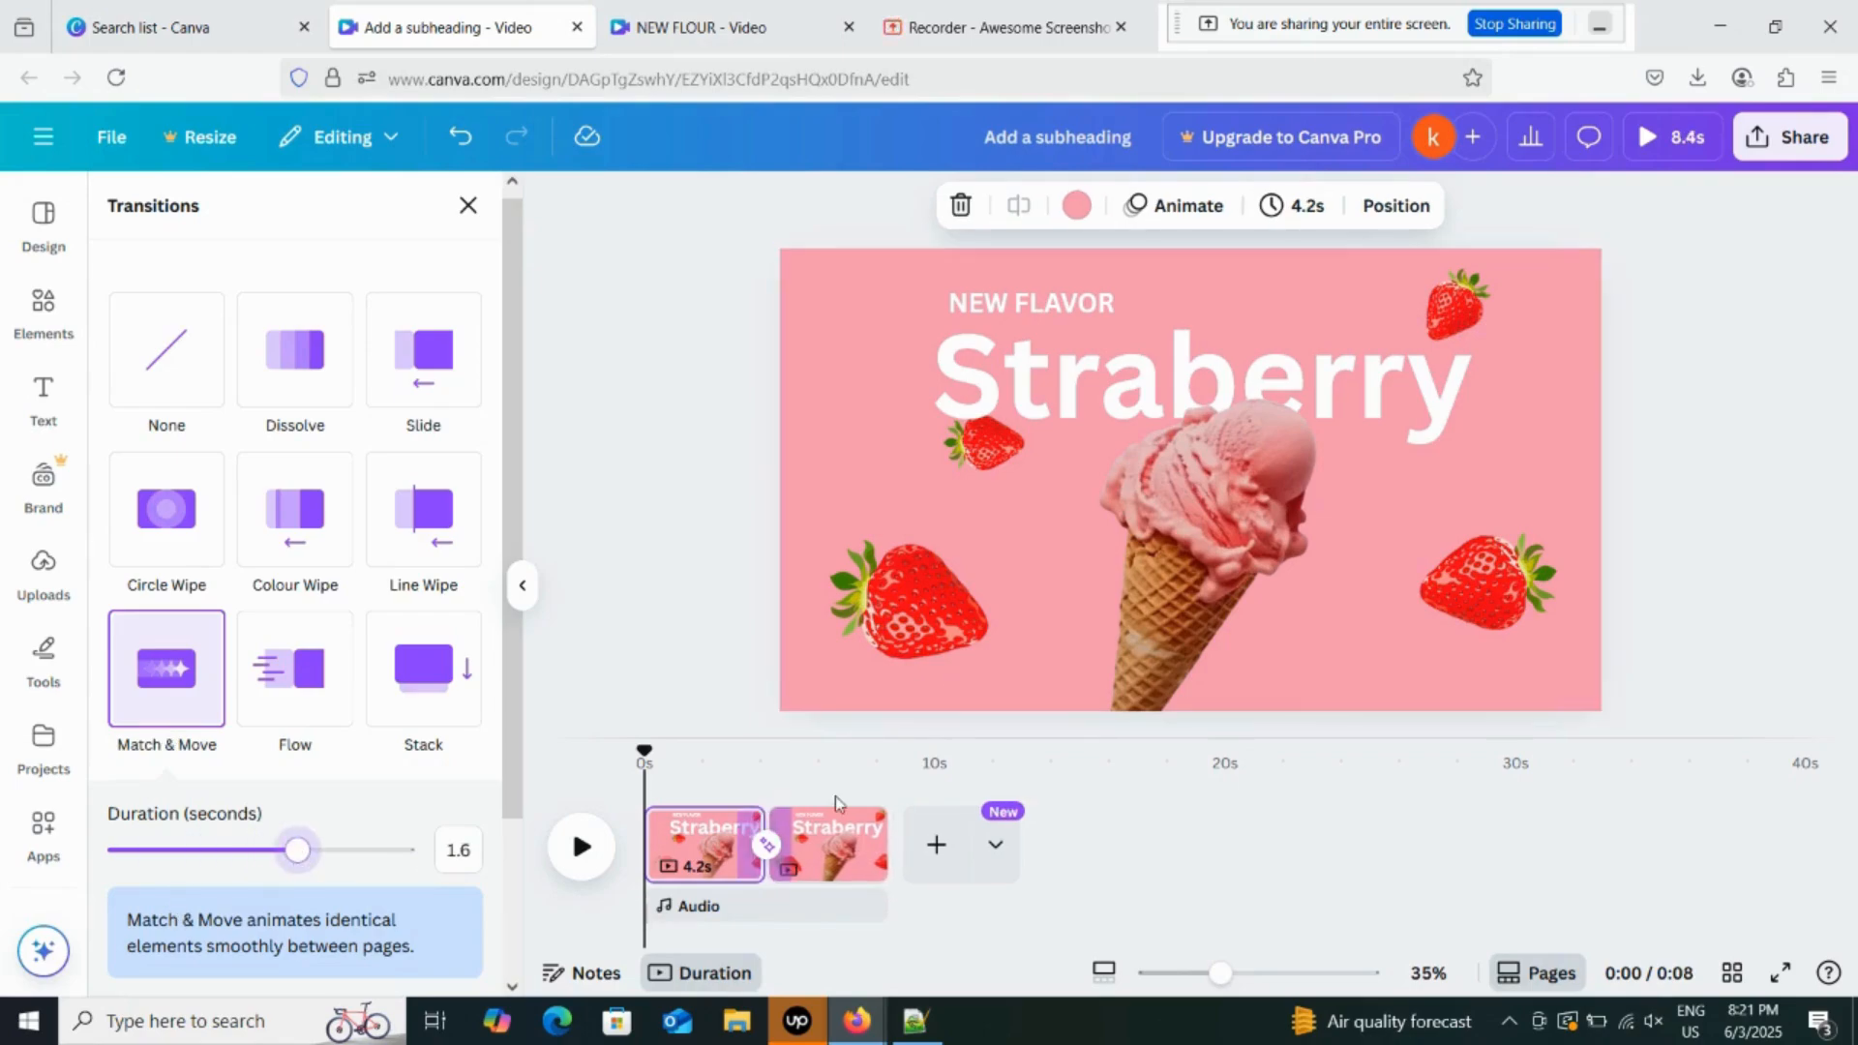
# On the first page, move the two left strawberries and the lower-right strawberry behind the ice cream cone.
pyautogui.click(835, 848)
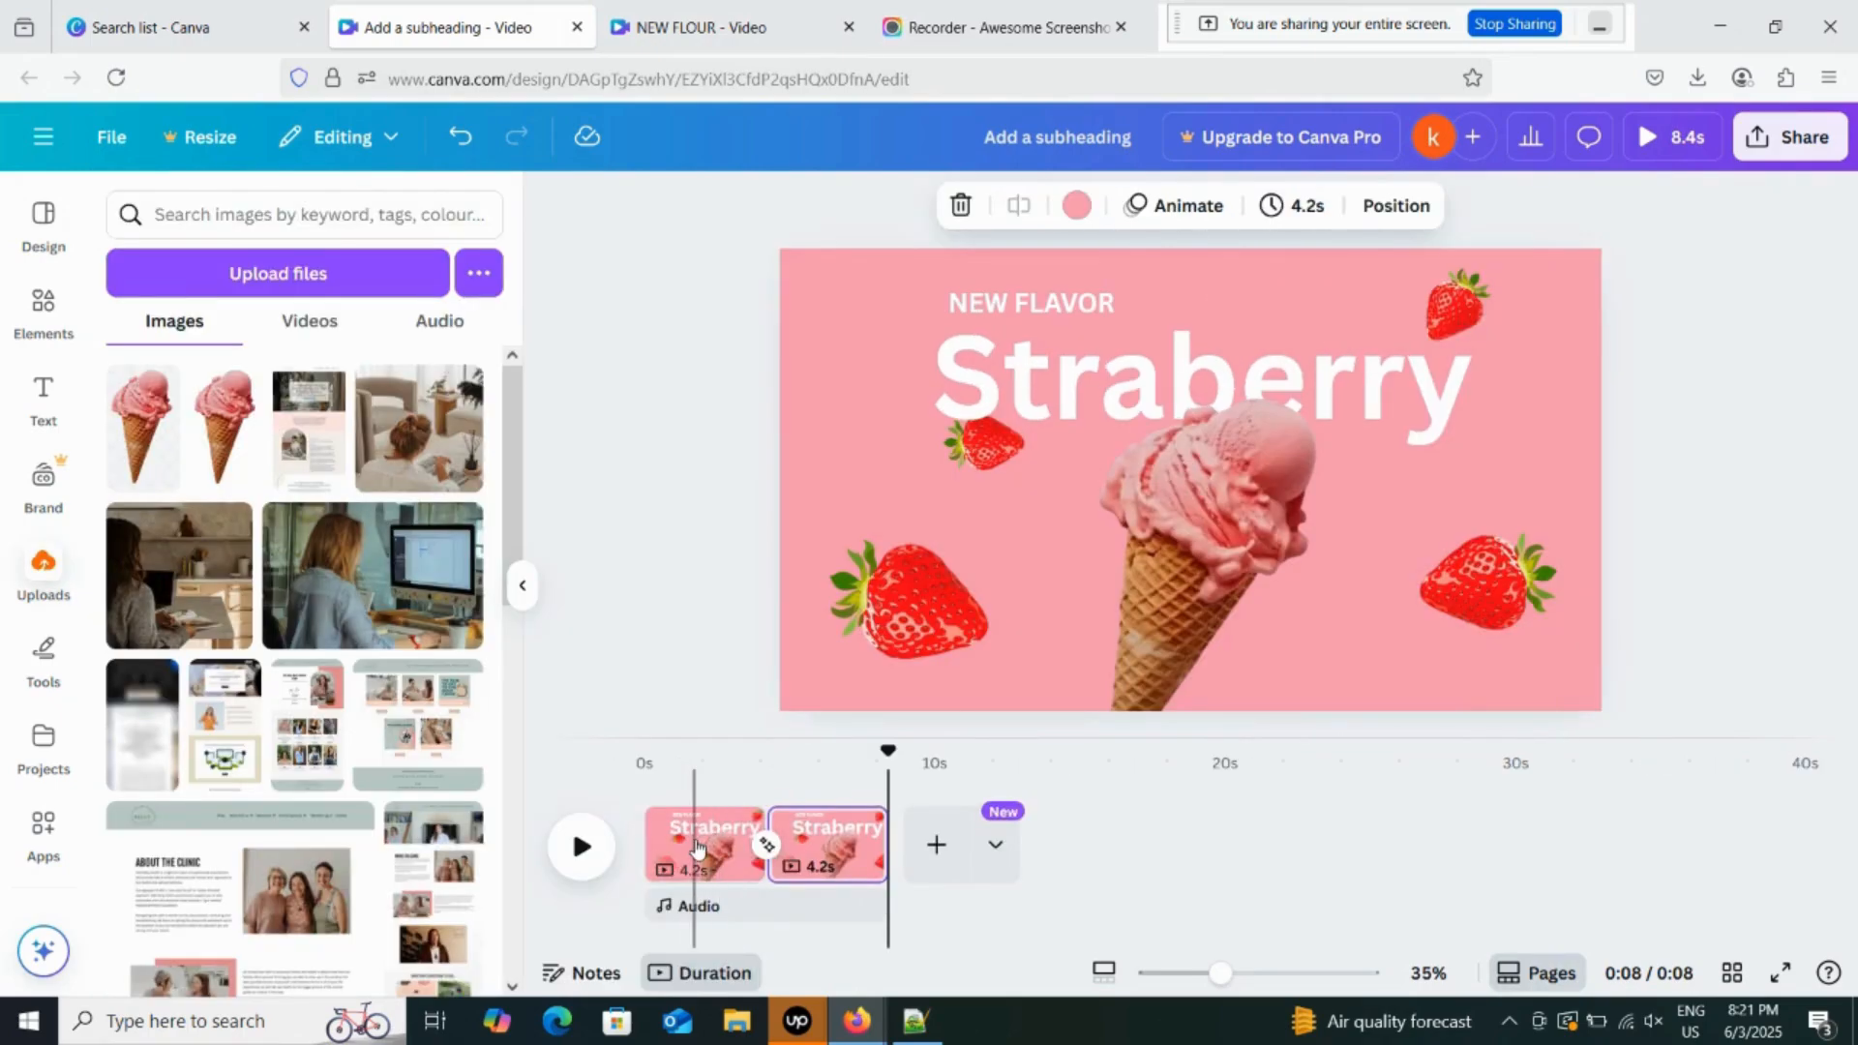
pyautogui.click(696, 848)
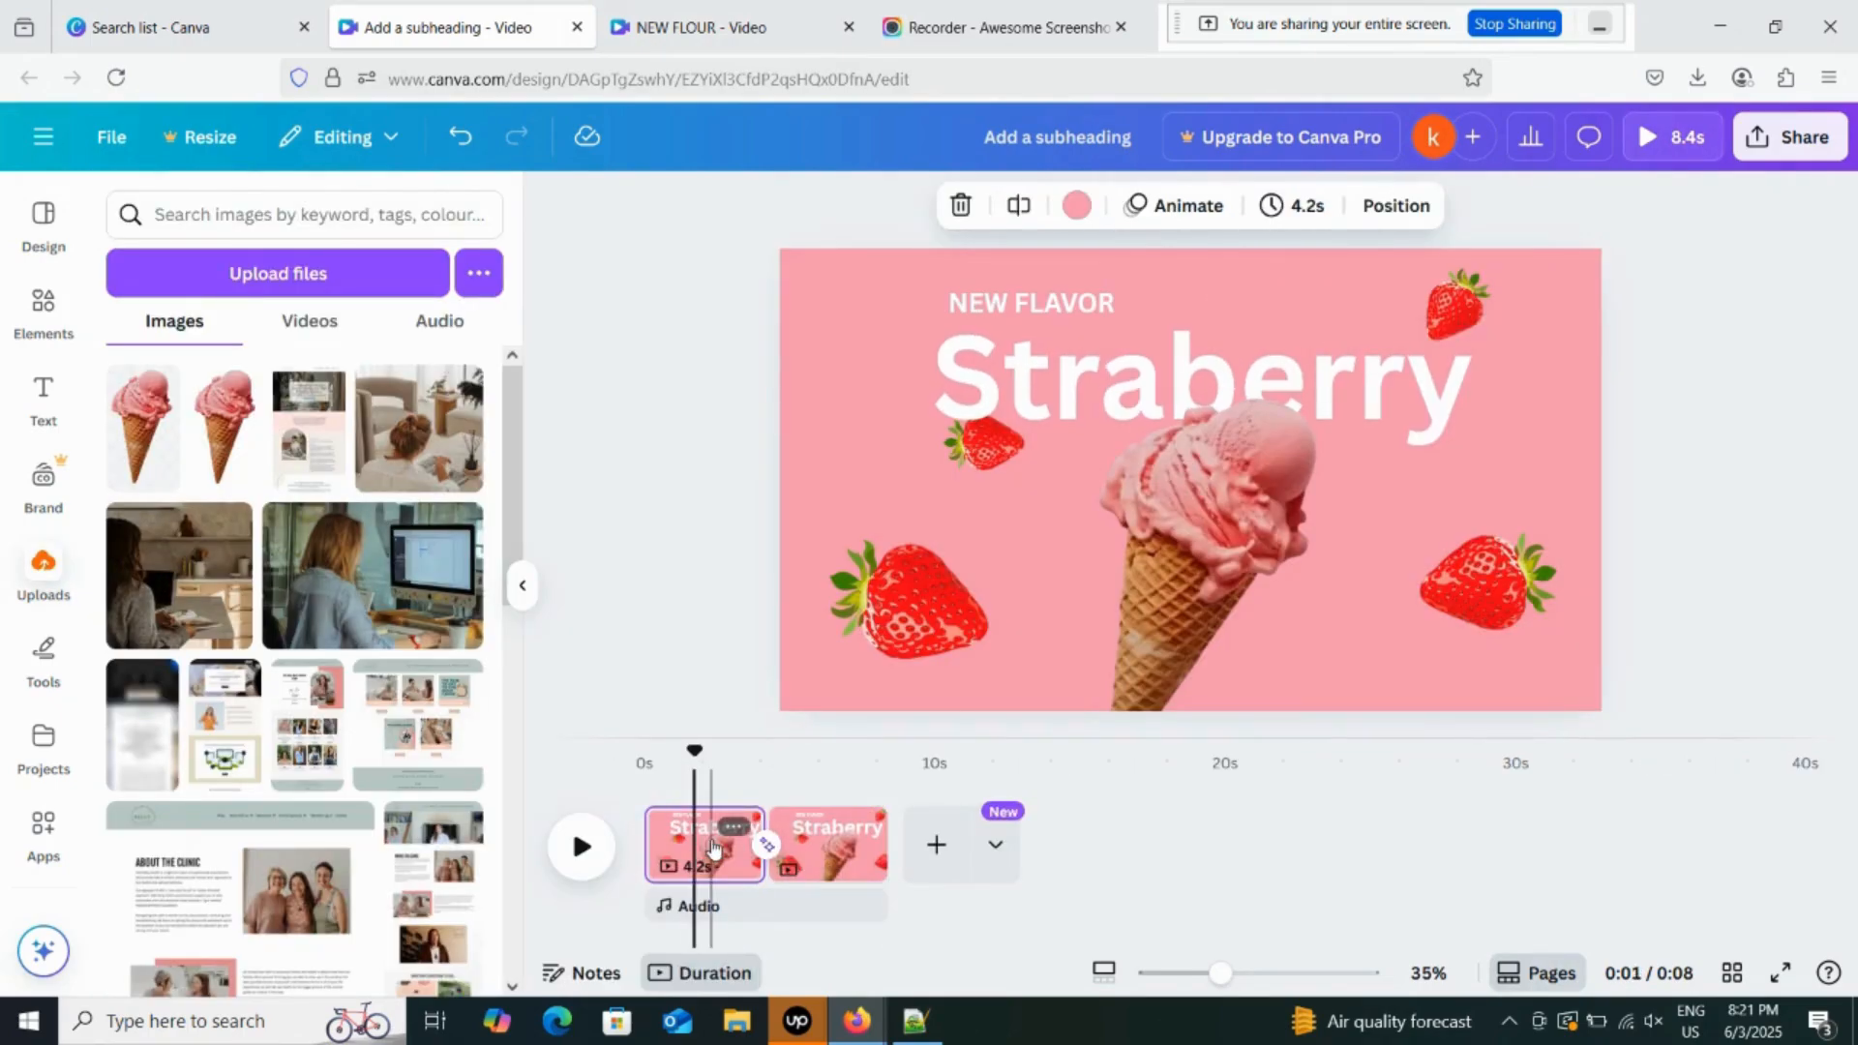
pyautogui.click(926, 606)
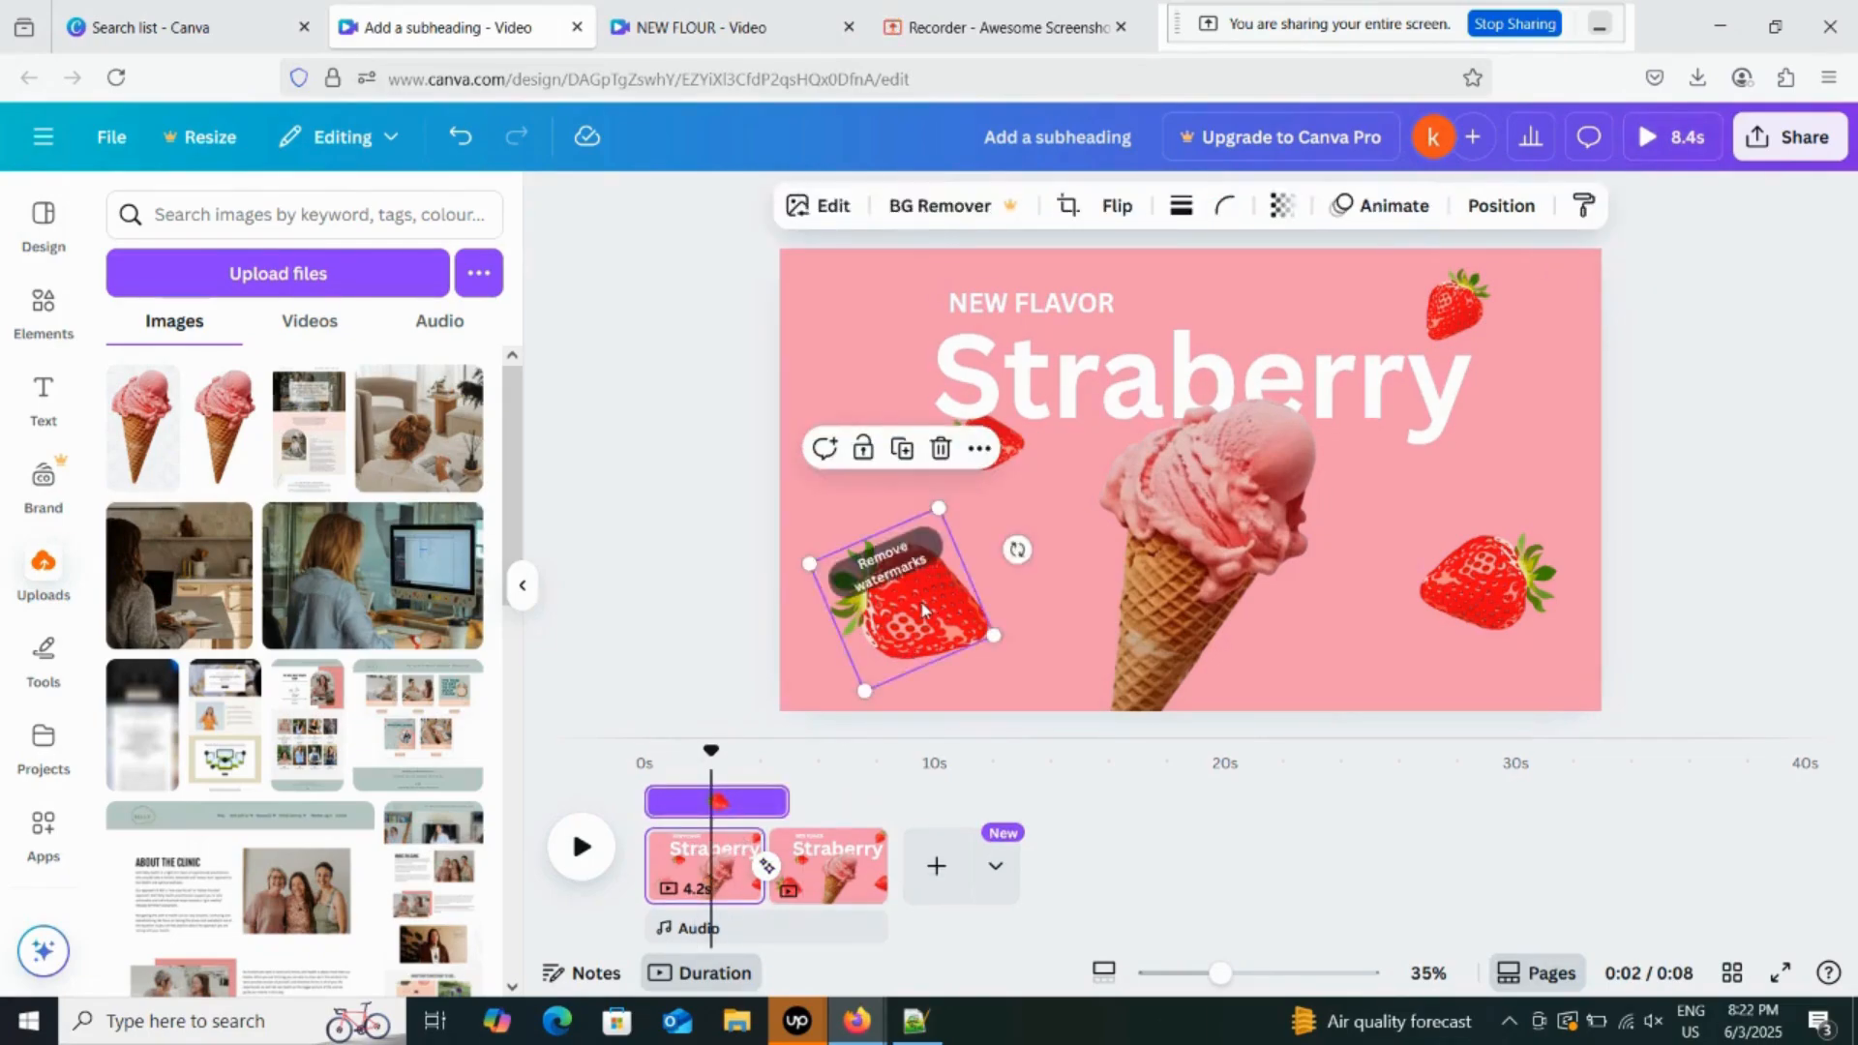
pyautogui.moveTo(992, 634); pyautogui.dragTo(1178, 571)
pyautogui.click(996, 449)
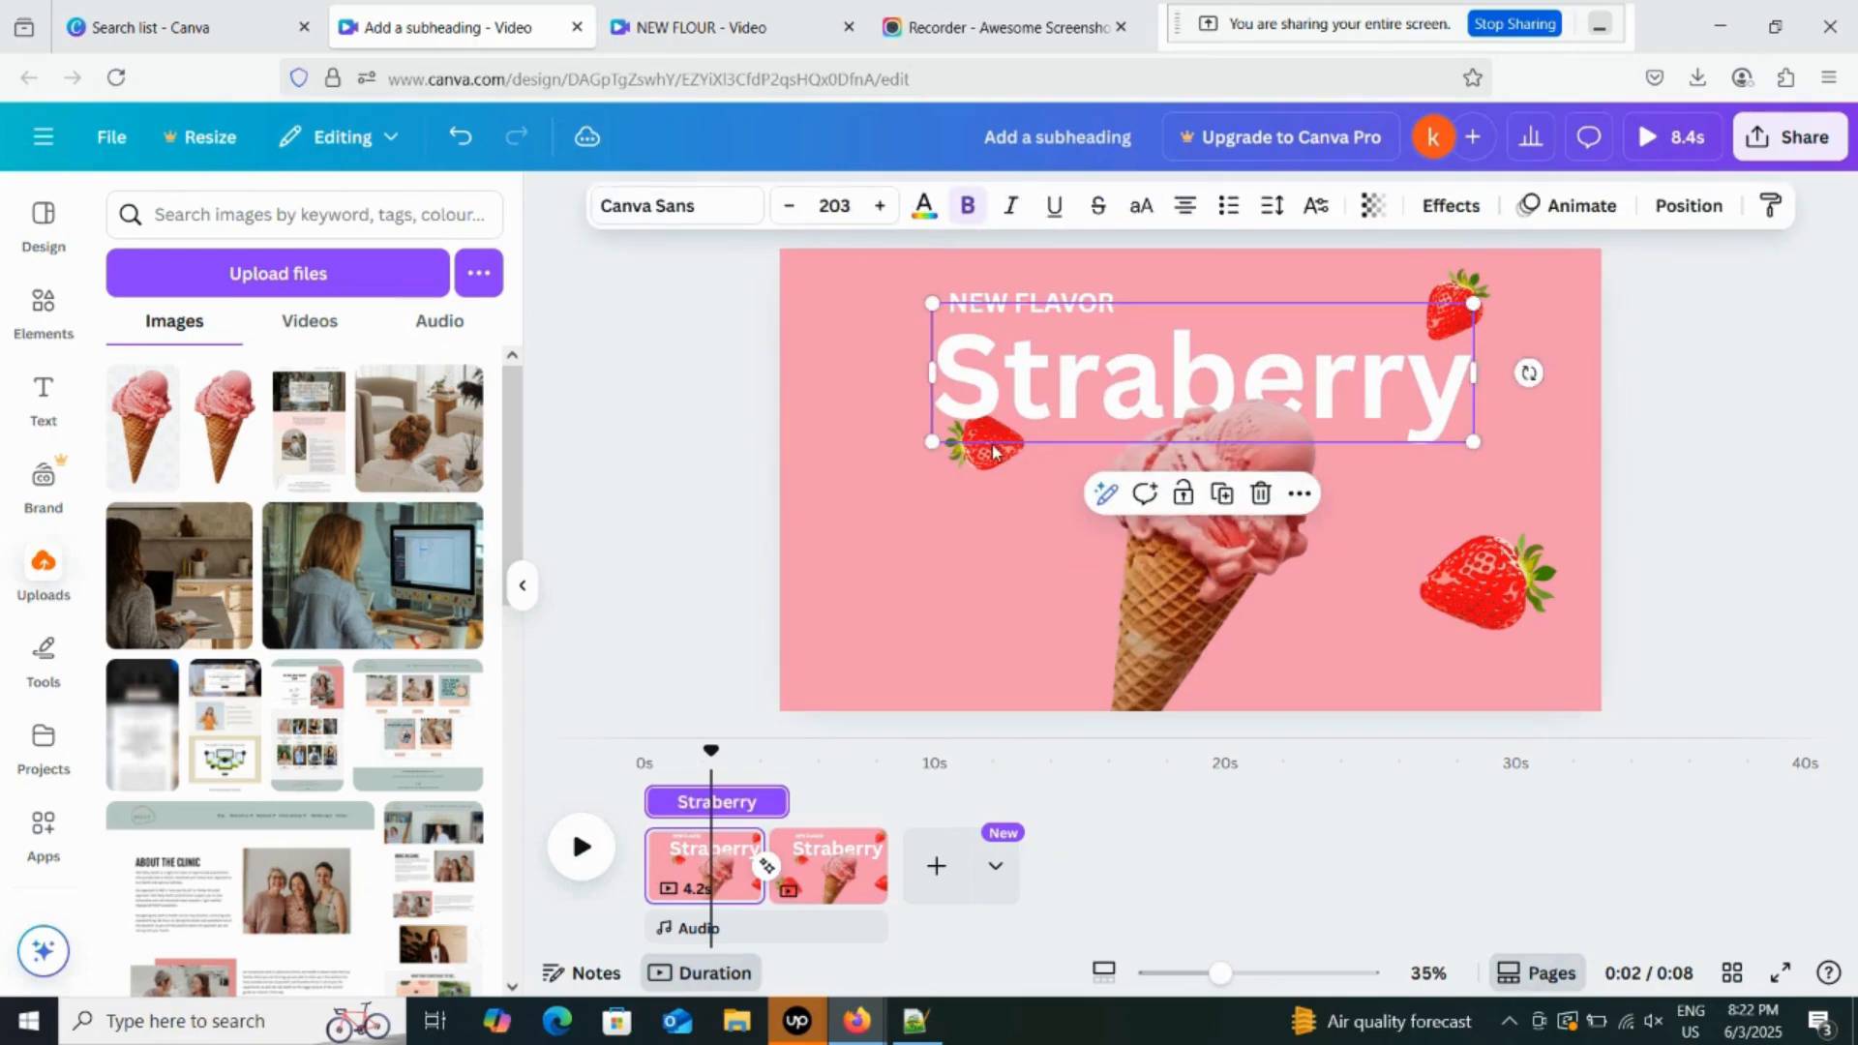
pyautogui.click(989, 468)
pyautogui.moveTo(980, 486); pyautogui.dragTo(1216, 539)
pyautogui.moveTo(1467, 589); pyautogui.dragTo(1192, 535)
# Shrink the first page's ice cream cone to sit below the heading and hide the upper-right strawberry behind it.
pyautogui.click(1269, 462)
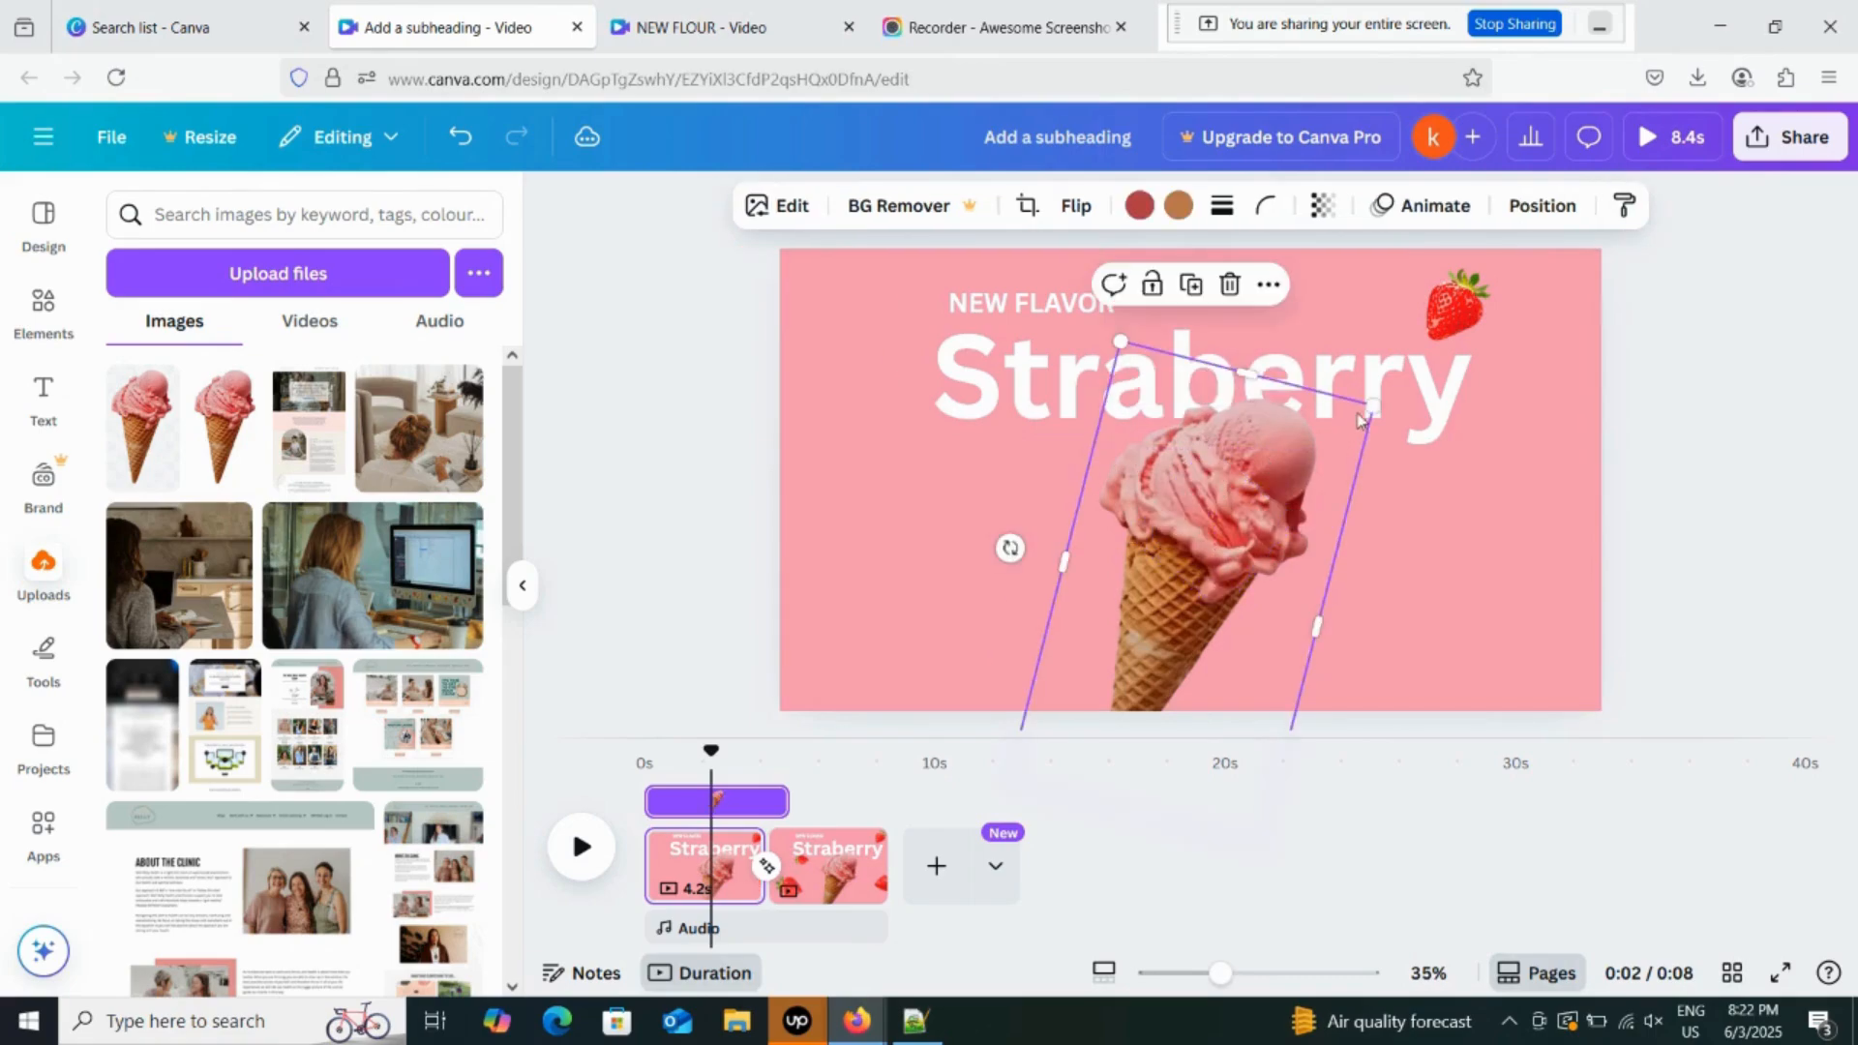
pyautogui.moveTo(1371, 407); pyautogui.dragTo(1315, 465)
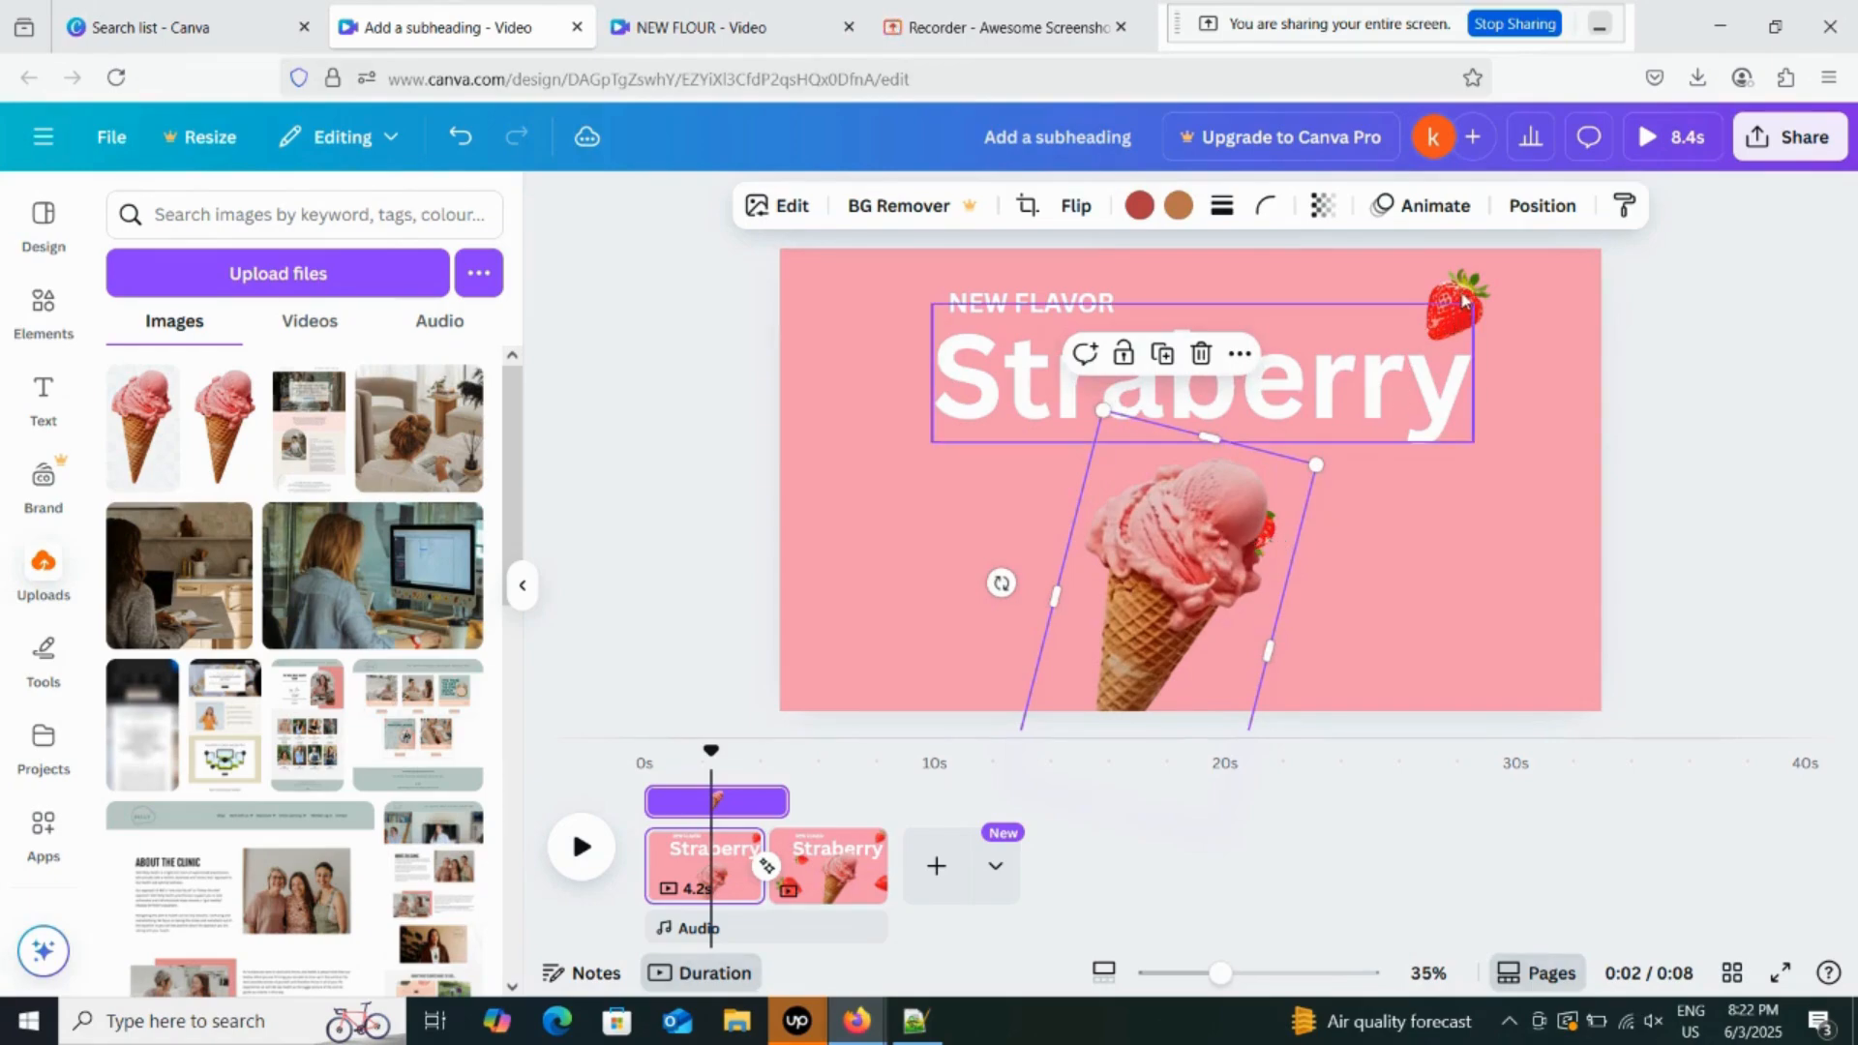
pyautogui.moveTo(1467, 293); pyautogui.dragTo(1180, 587)
pyautogui.click(1262, 530)
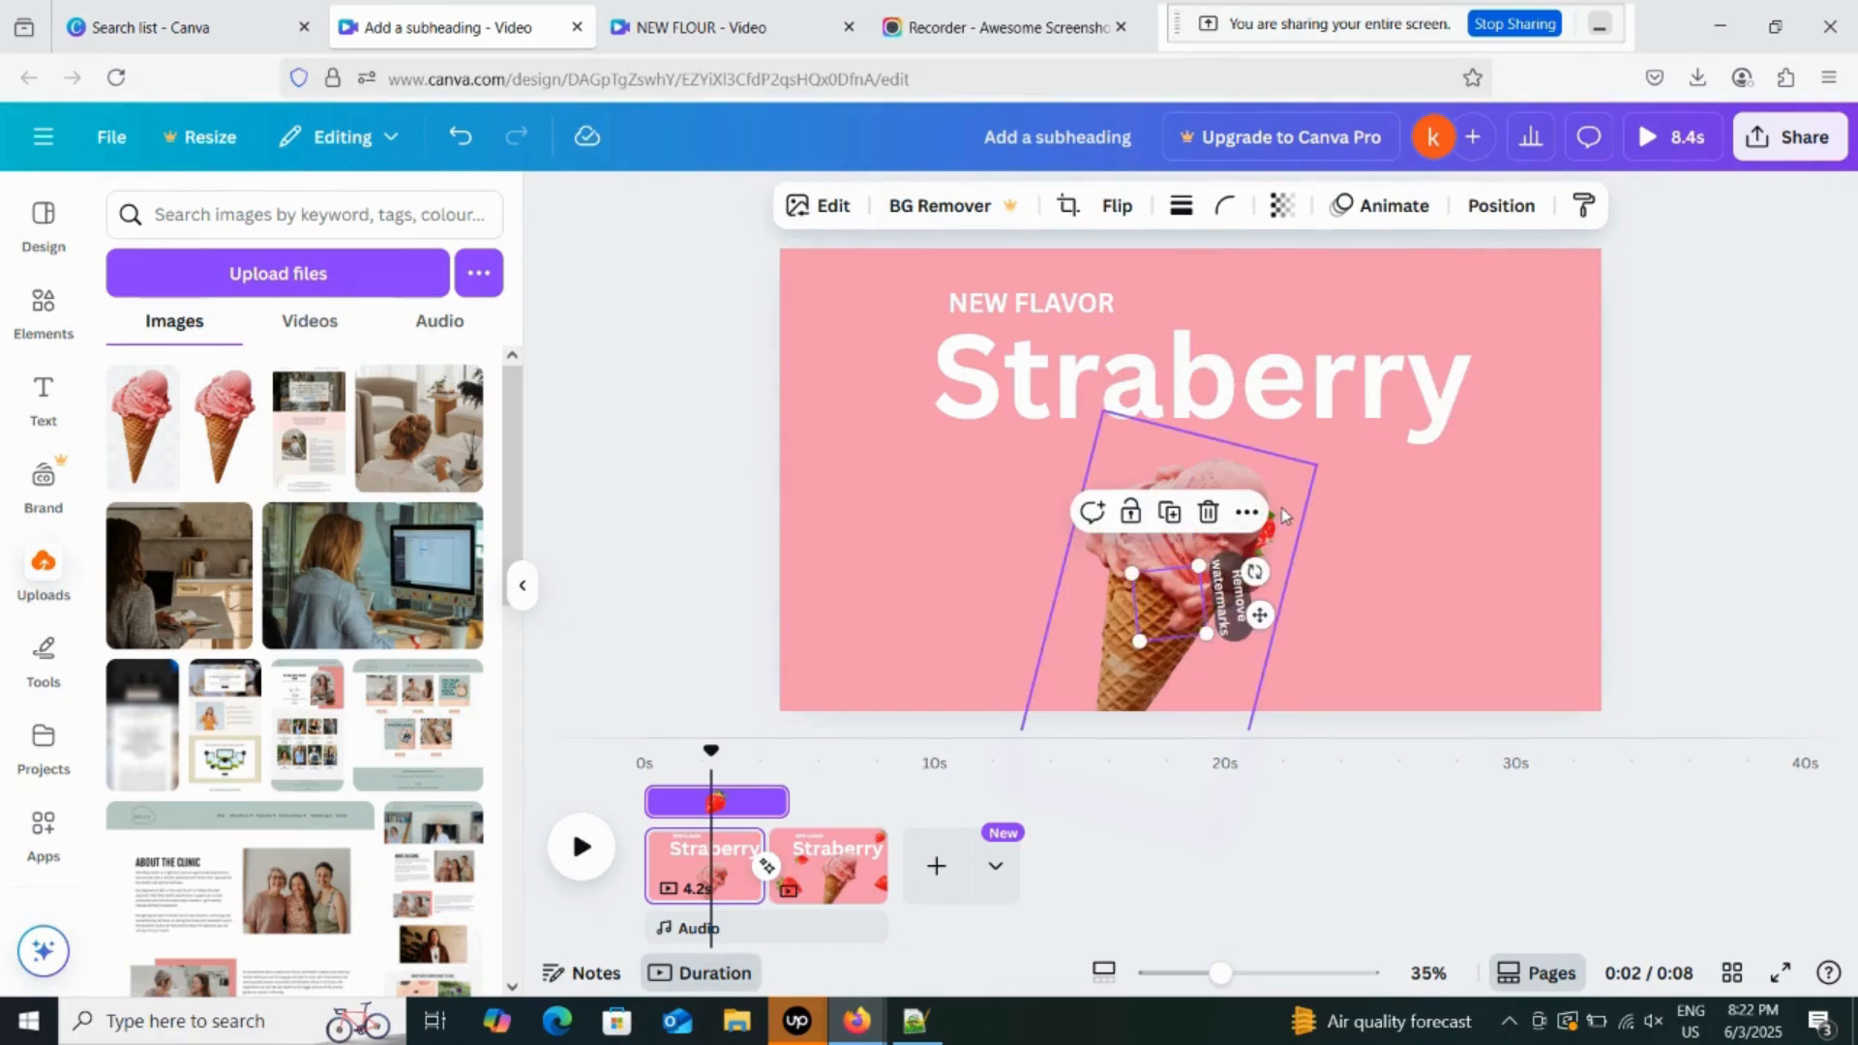
pyautogui.moveTo(1318, 465); pyautogui.dragTo(1335, 444)
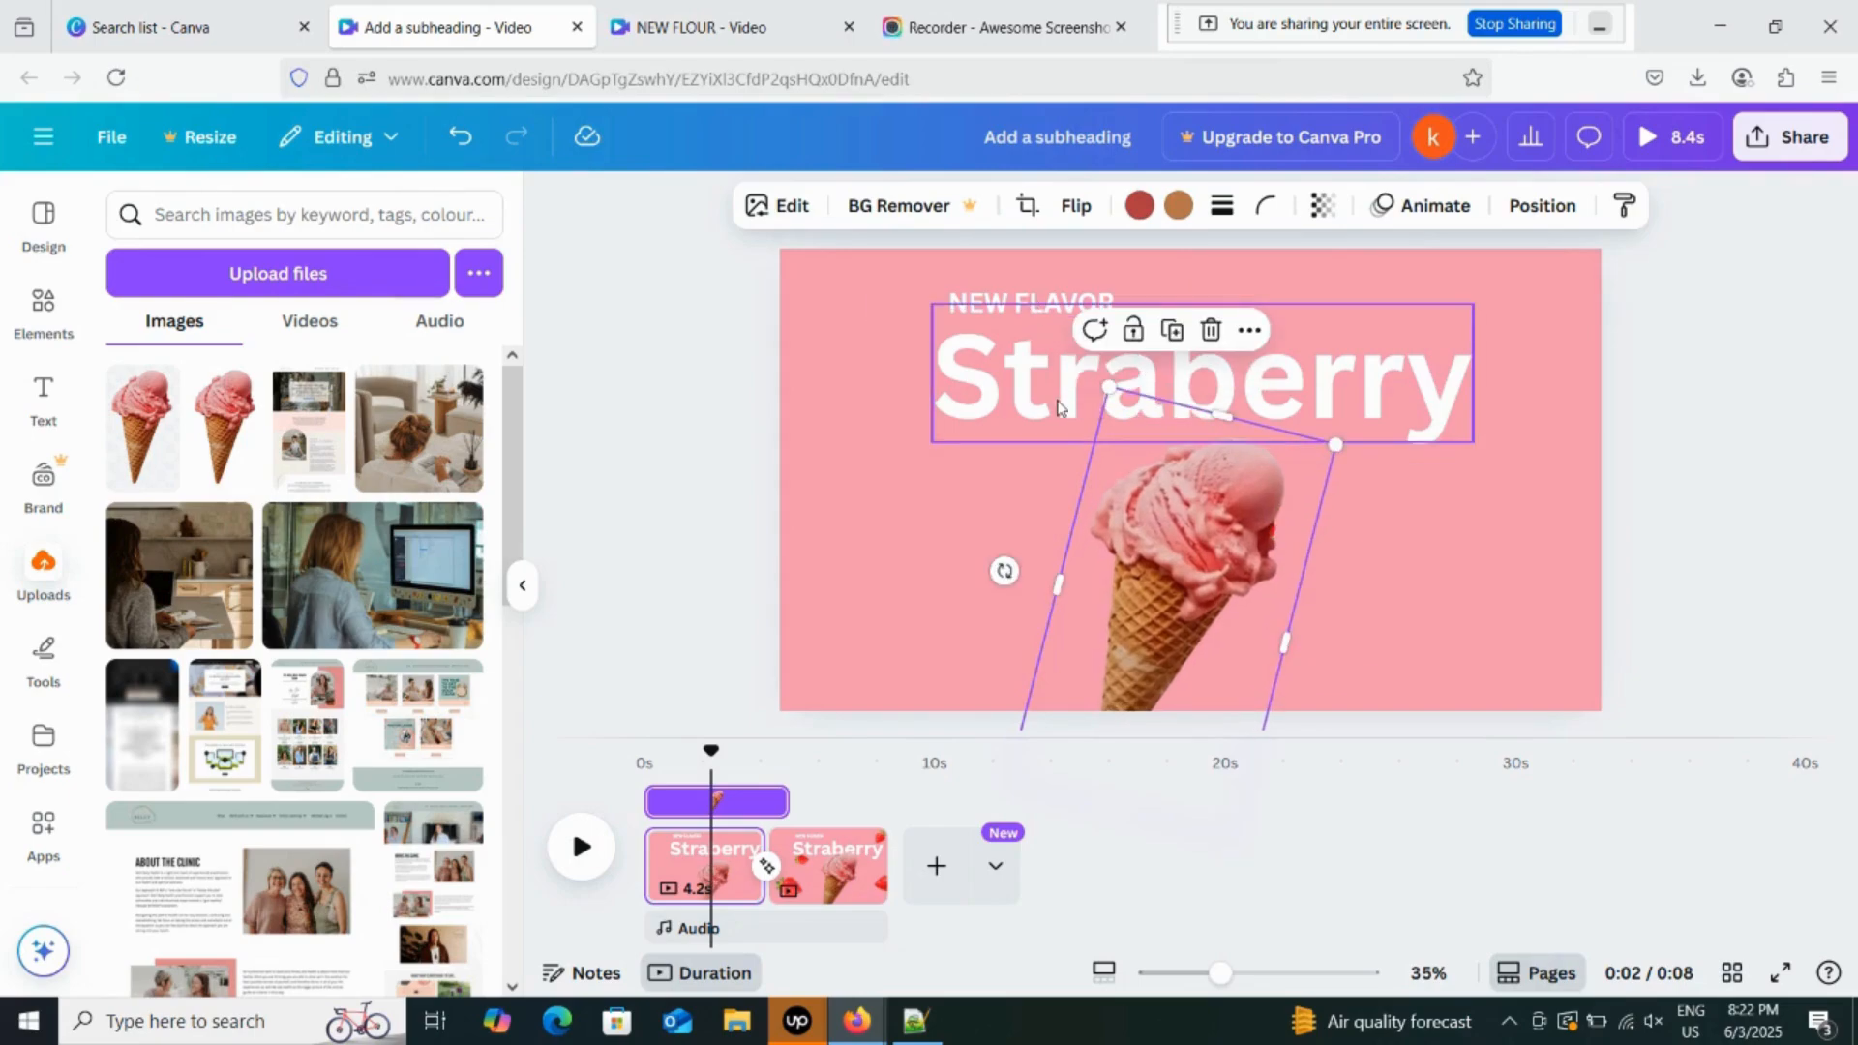
# Reduce the first page's Straberry heading to font size 177.
pyautogui.doubleClick(1037, 348)
pyautogui.click(784, 207)
pyautogui.click(783, 207)
pyautogui.click(784, 207)
pyautogui.click(784, 208)
pyautogui.click(784, 207)
pyautogui.click(784, 207)
pyautogui.click(784, 207)
pyautogui.click(783, 208)
pyautogui.click(784, 207)
pyautogui.click(784, 207)
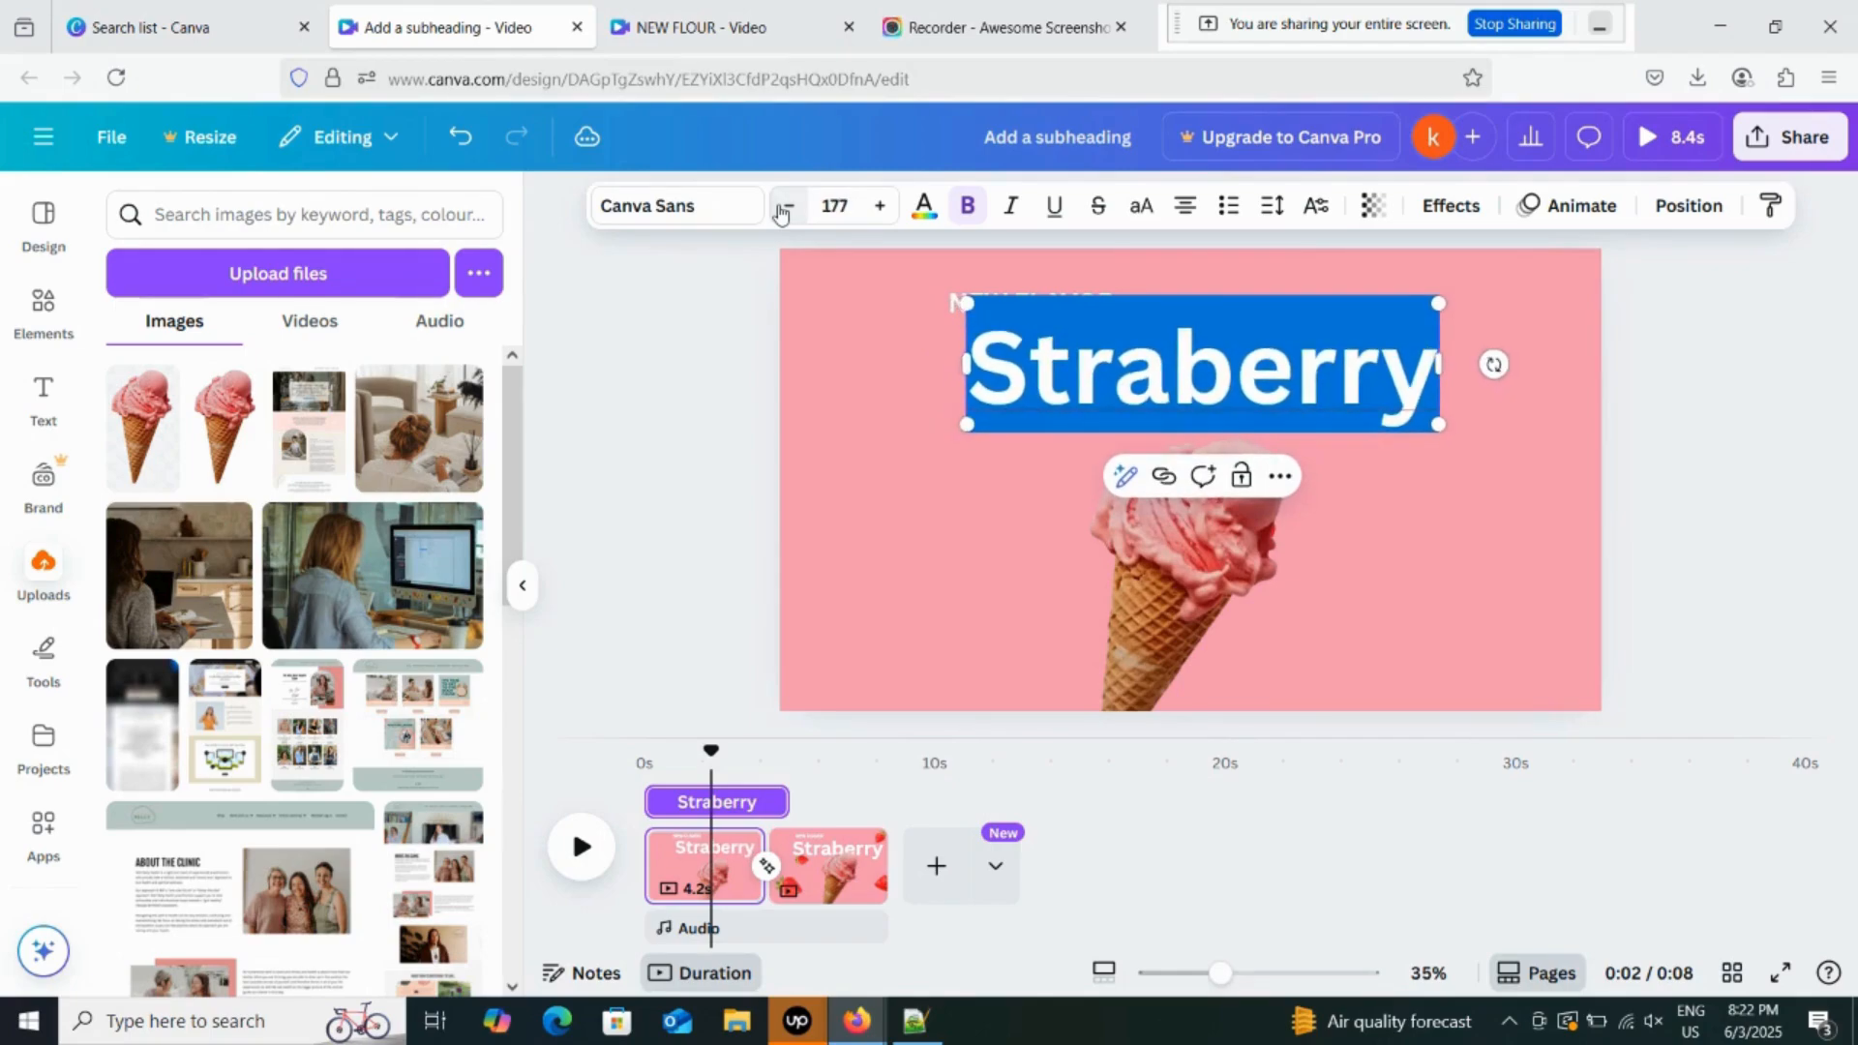
pyautogui.click(958, 464)
# Move the NEW FLAVOR text on the first page right and slightly up, toward the centre above the Straberry heading.
pyautogui.click(1096, 303)
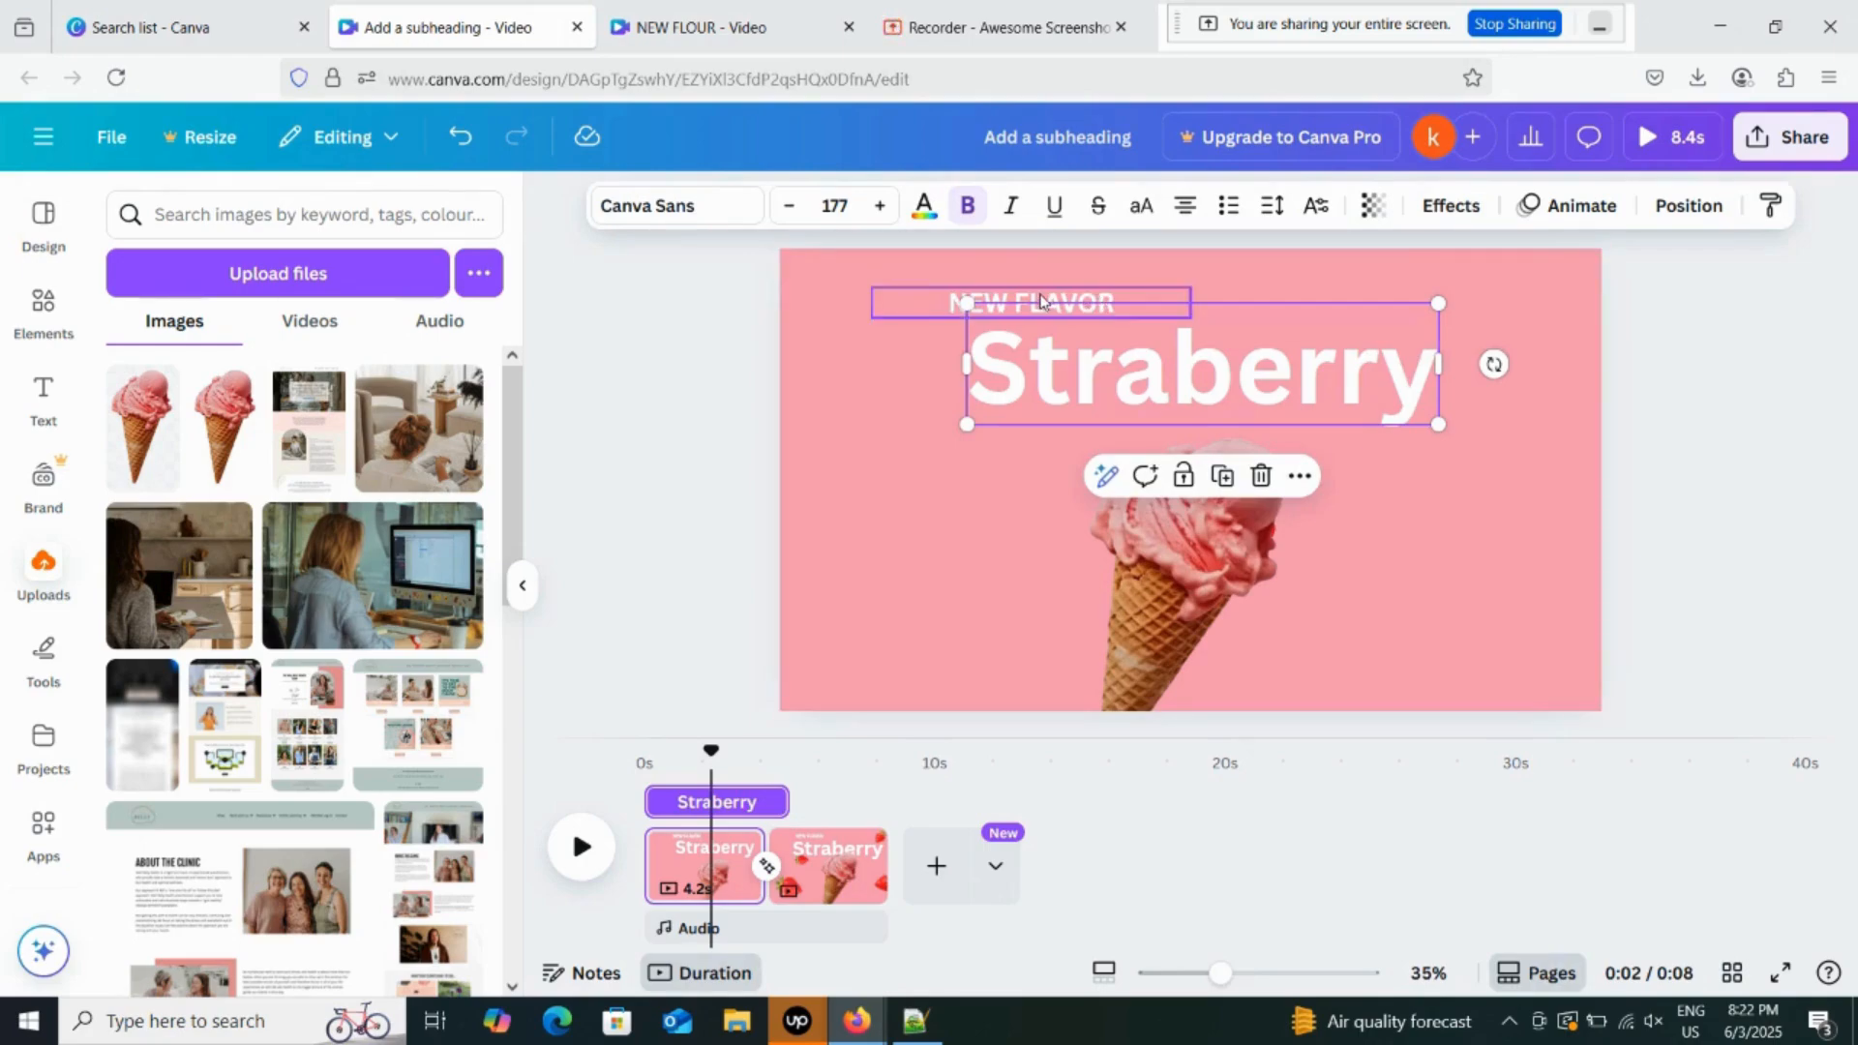
pyautogui.click(1147, 286)
pyautogui.moveTo(1147, 285); pyautogui.dragTo(1227, 294)
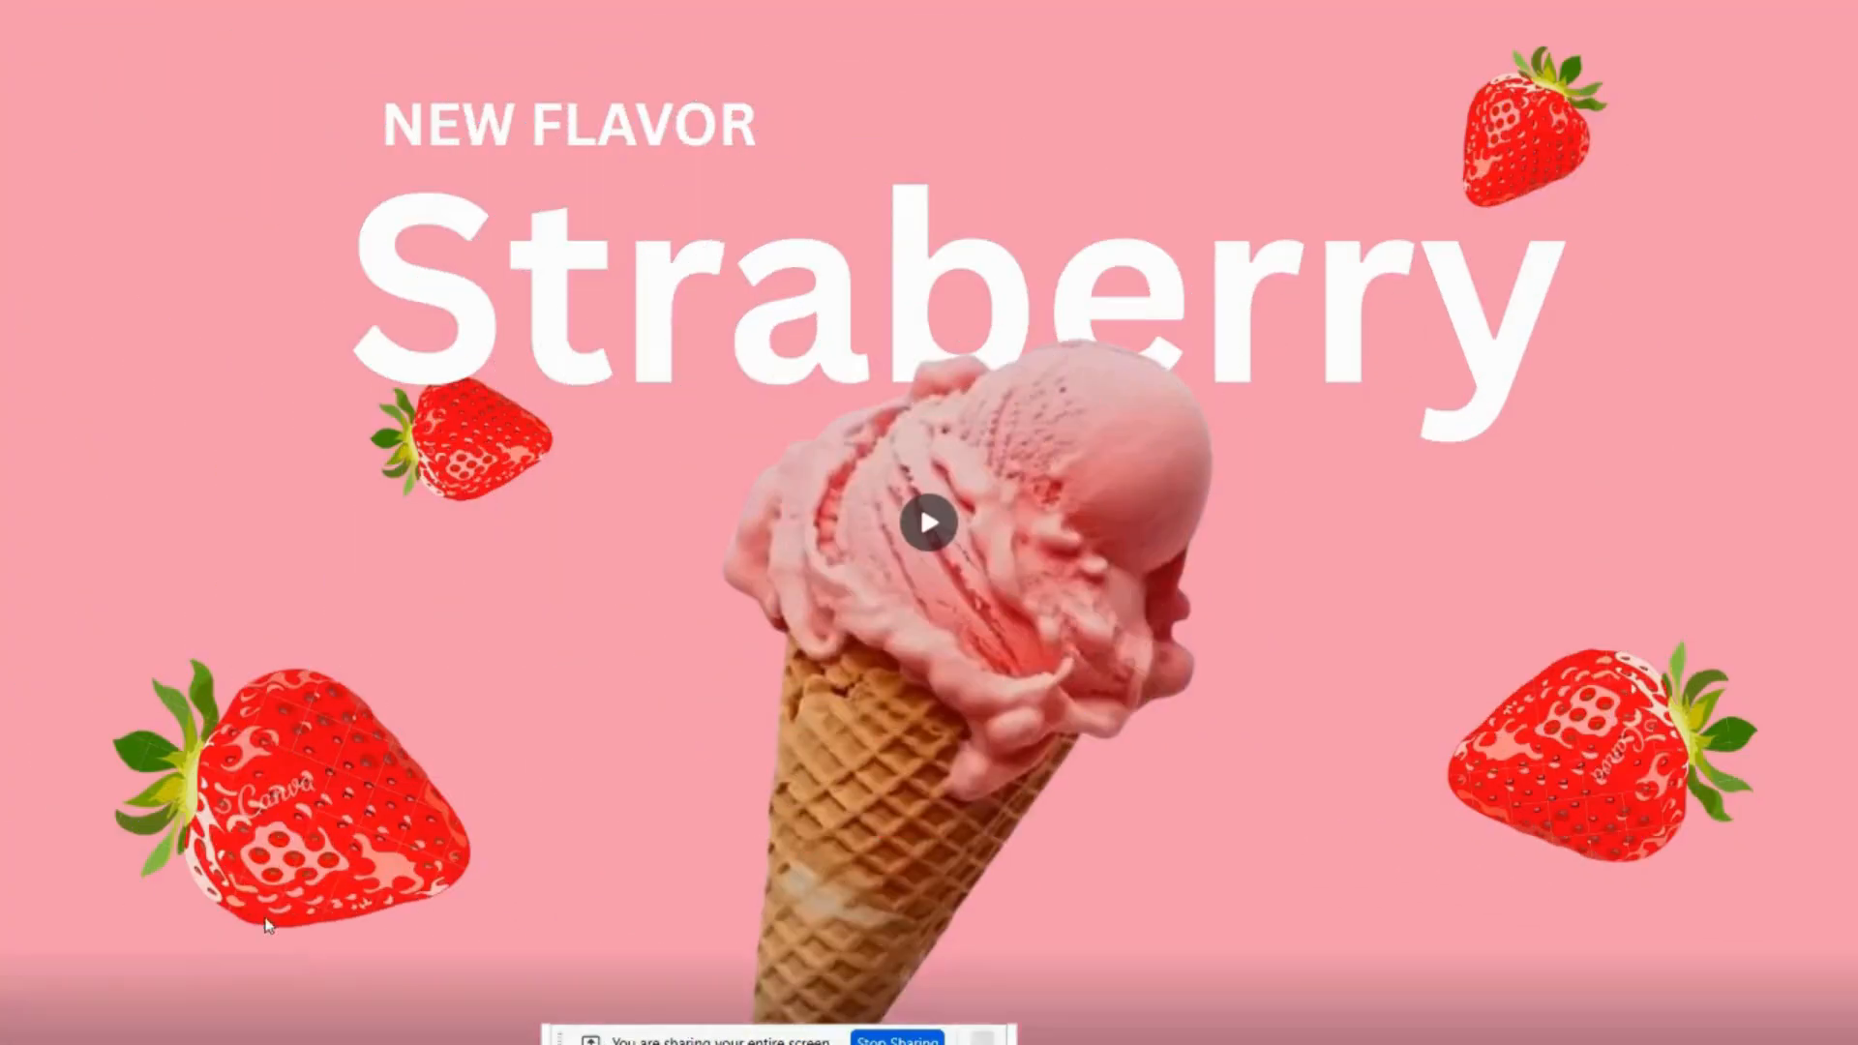
# Play the full-screen preview to check the animated transition between the two pages.
pyautogui.click(42, 1016)
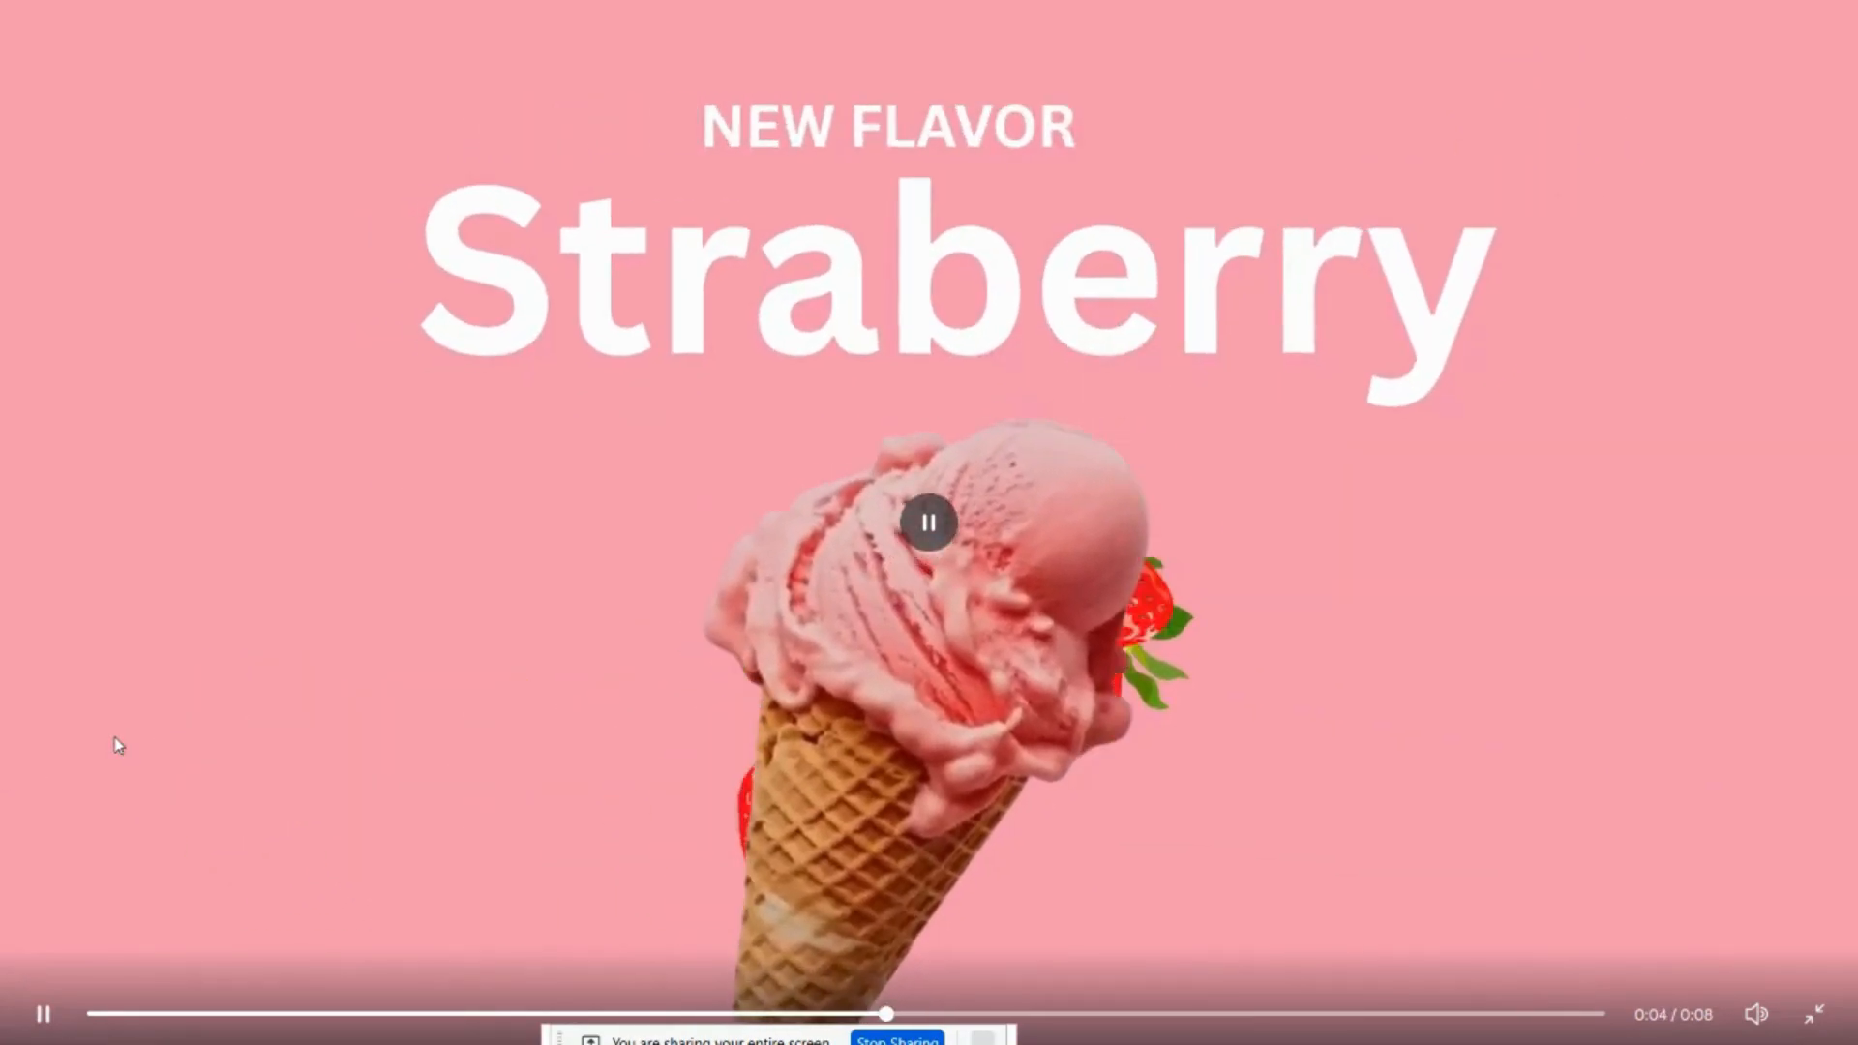
pyautogui.click(340, 668)
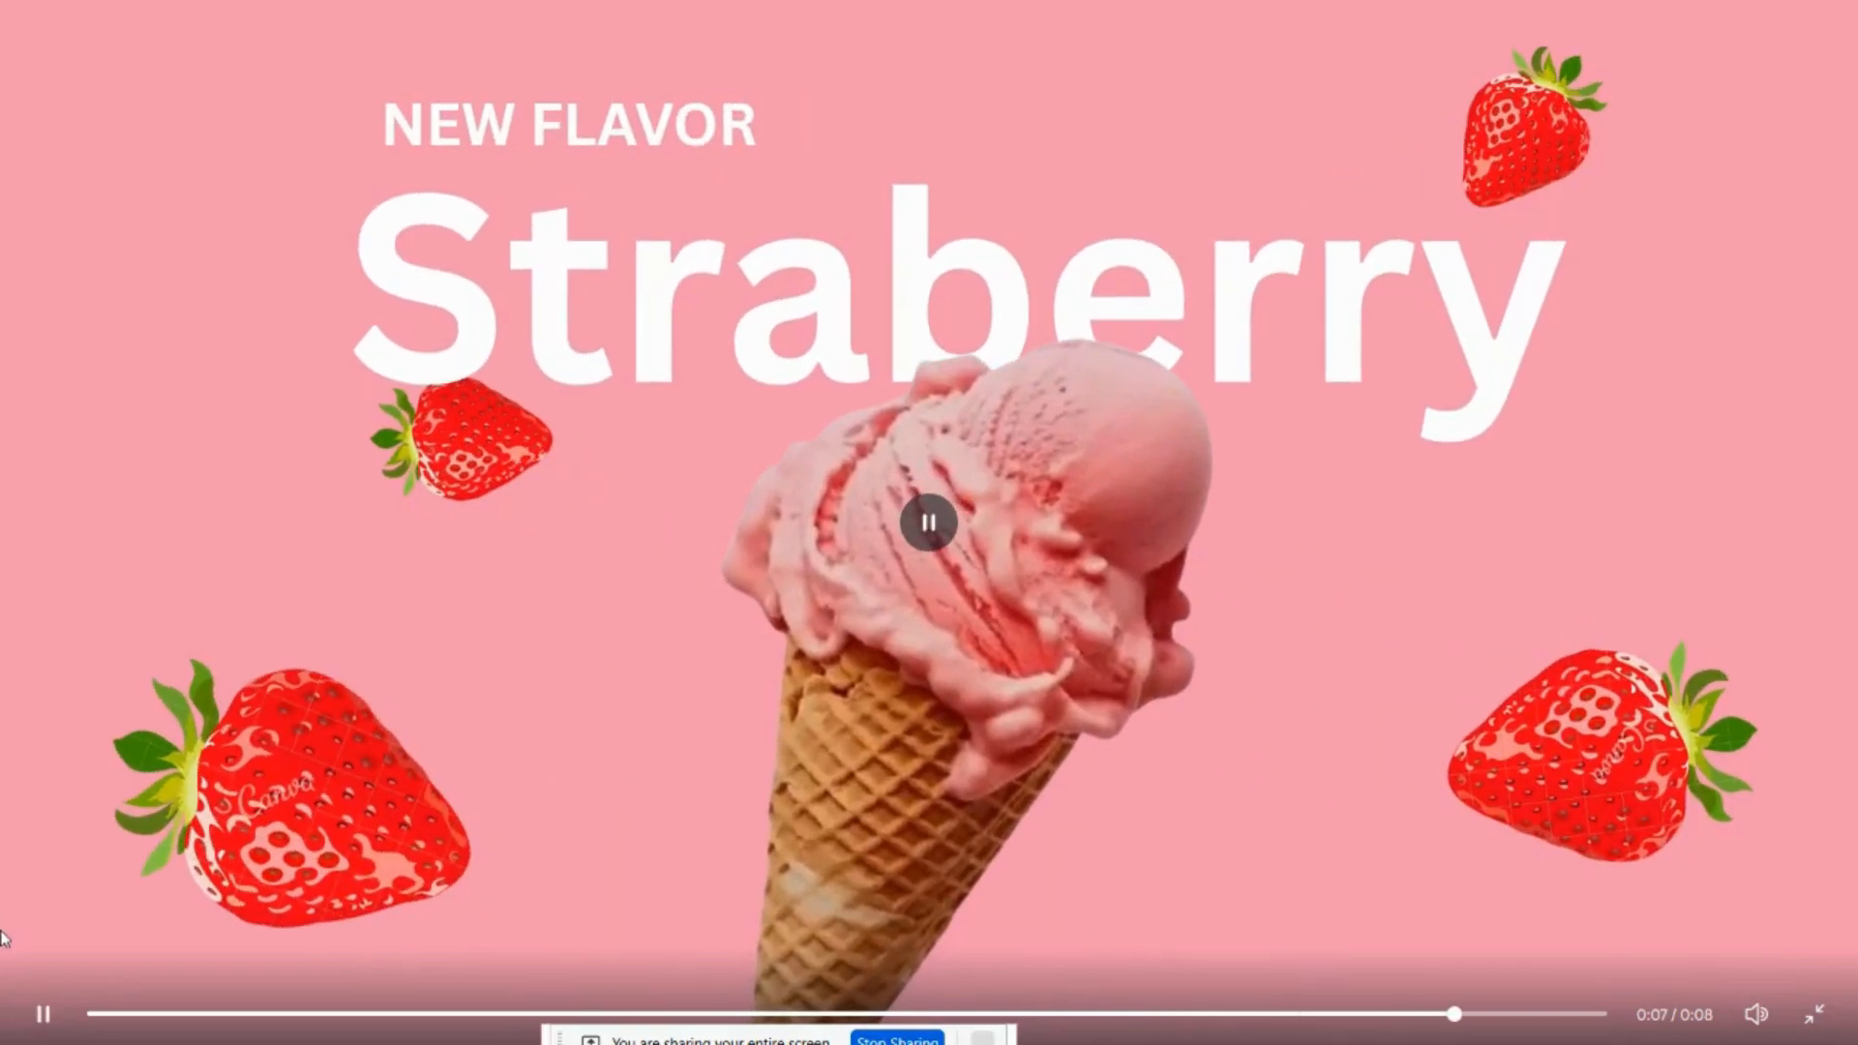